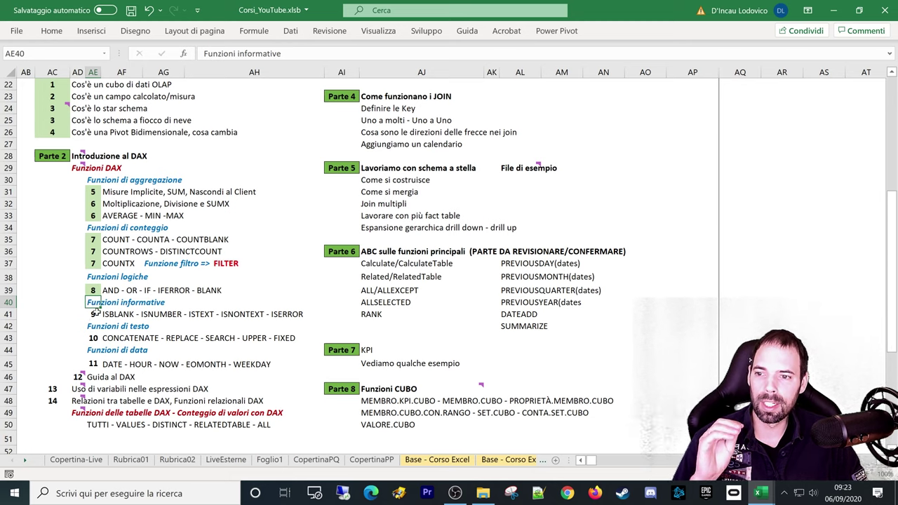
Step: Pick the Funzioni informative lesson entry and switch to the L09_Funzioni_Informative workbook
left_click_drag(97, 300, 169, 303)
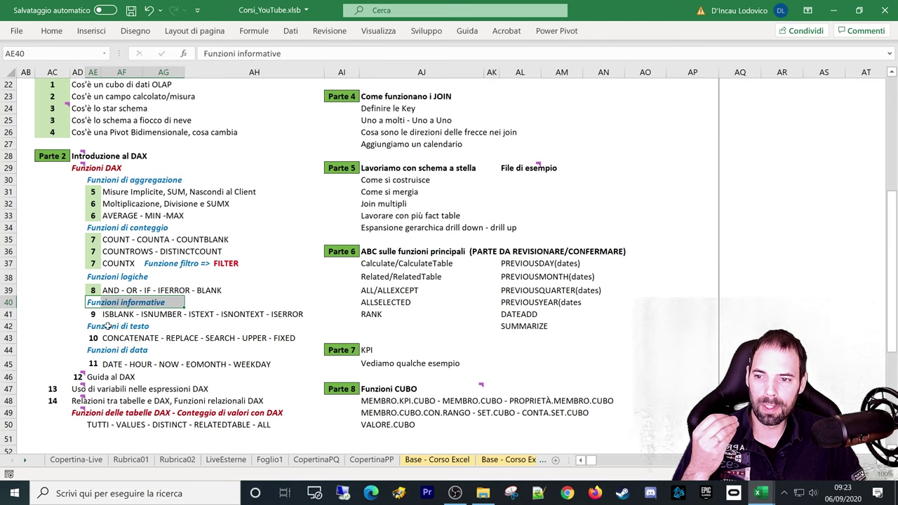
left_click(92, 315)
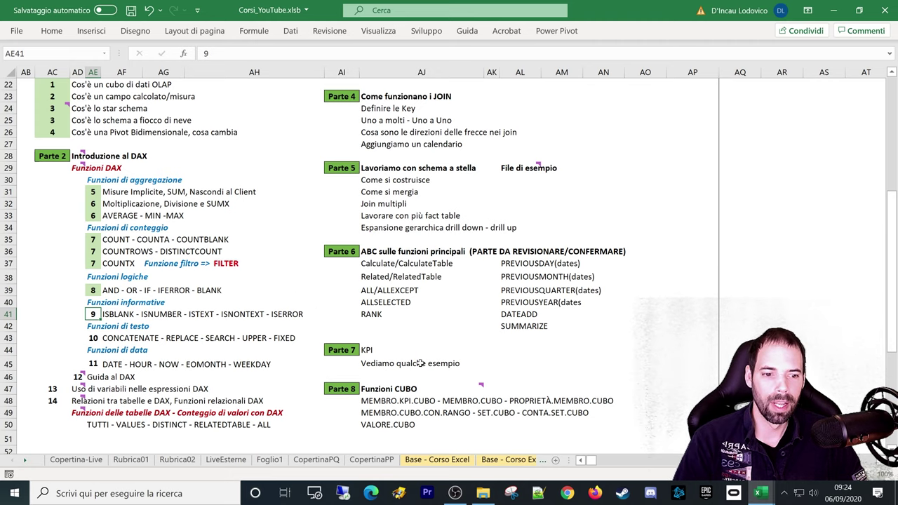
mouse_move(770, 499)
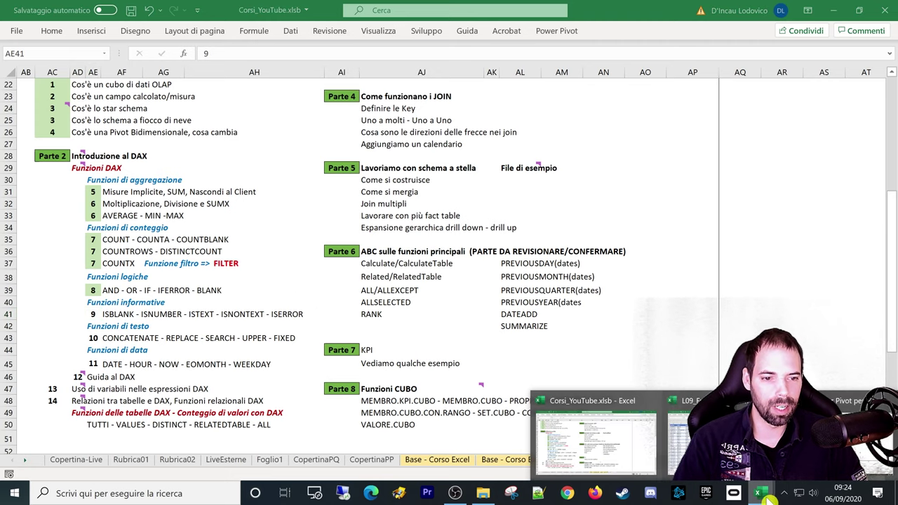
left_click(684, 434)
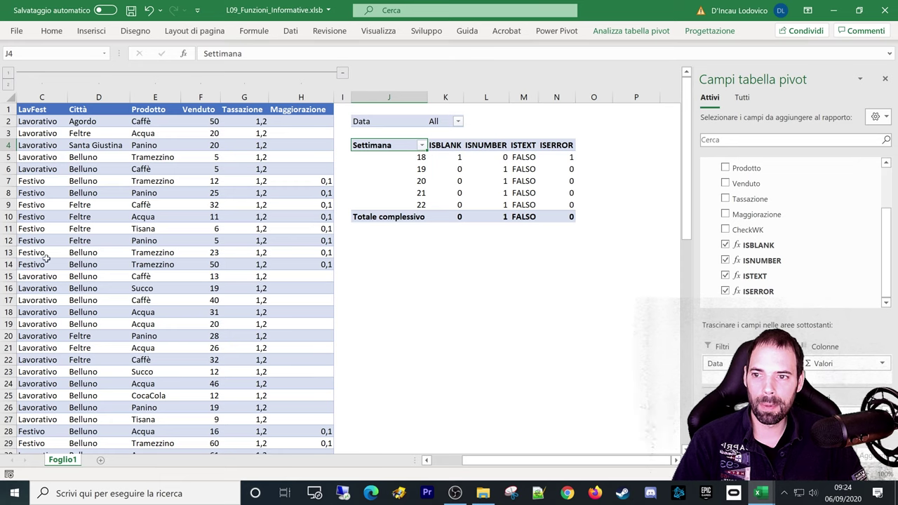
Step: Open the Power Pivot data model, widen the Settimana column to fit, and return to the sheet
left_click(558, 31)
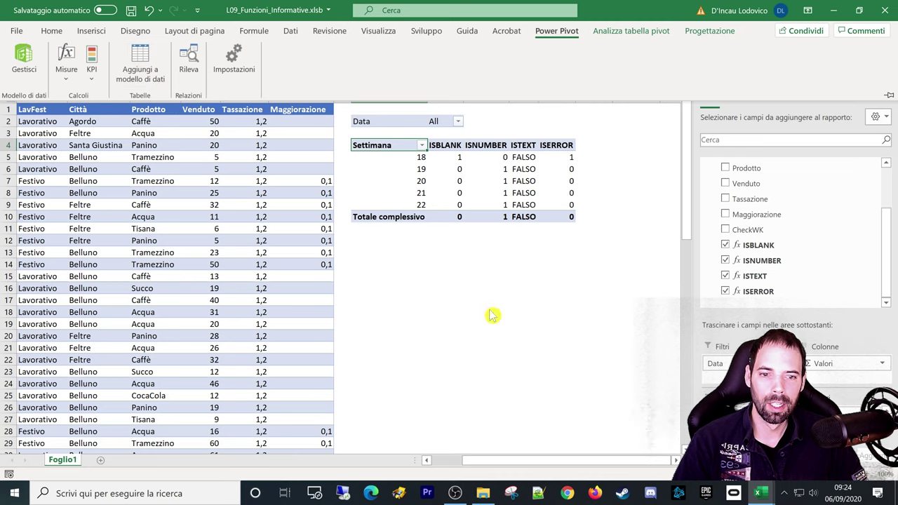
left_click(24, 59)
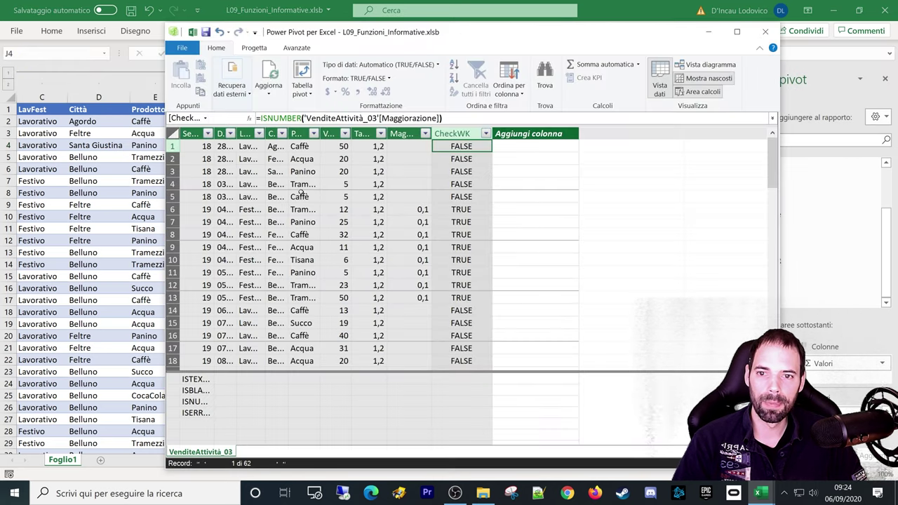
left_click(303, 234)
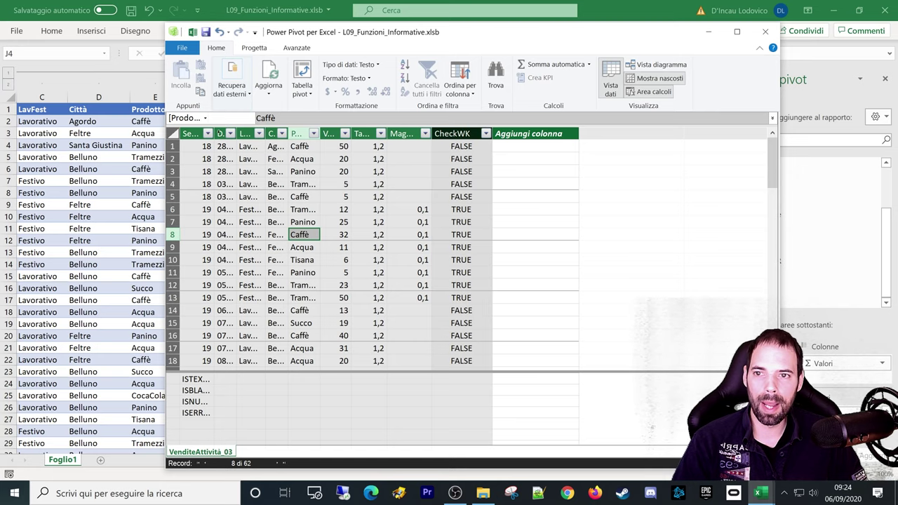
double_click(215, 133)
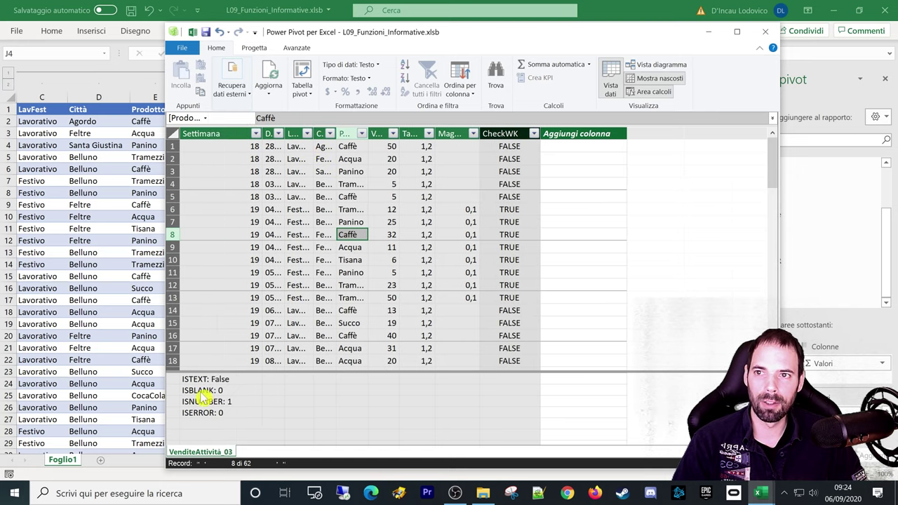
left_click(650, 8)
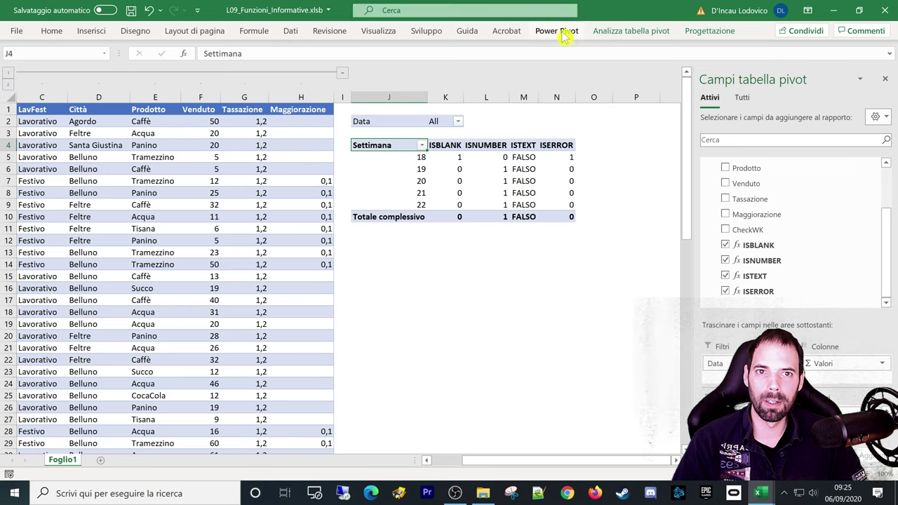
Step: Review the list of existing measures in Gestisci misure, then close it
left_click(556, 31)
left_click(66, 60)
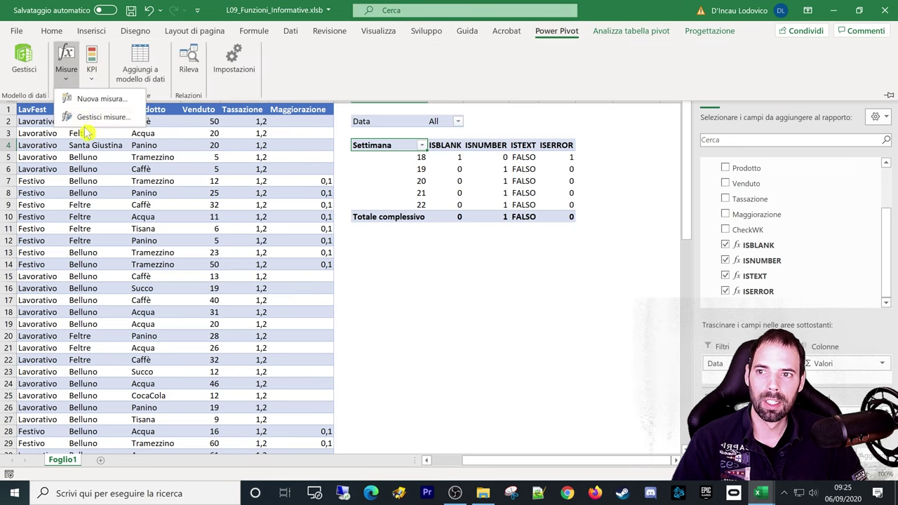
left_click(102, 117)
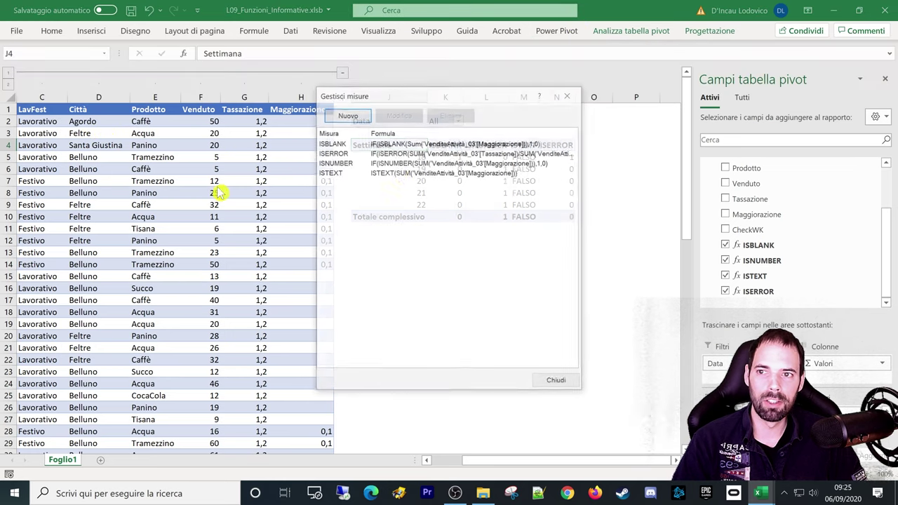
left_click(557, 382)
Step: In the data model, review the ISTEXT, ISERROR, ISNUMBER and ISBLANK measure formulas
mouse_move(758, 493)
left_click(753, 449)
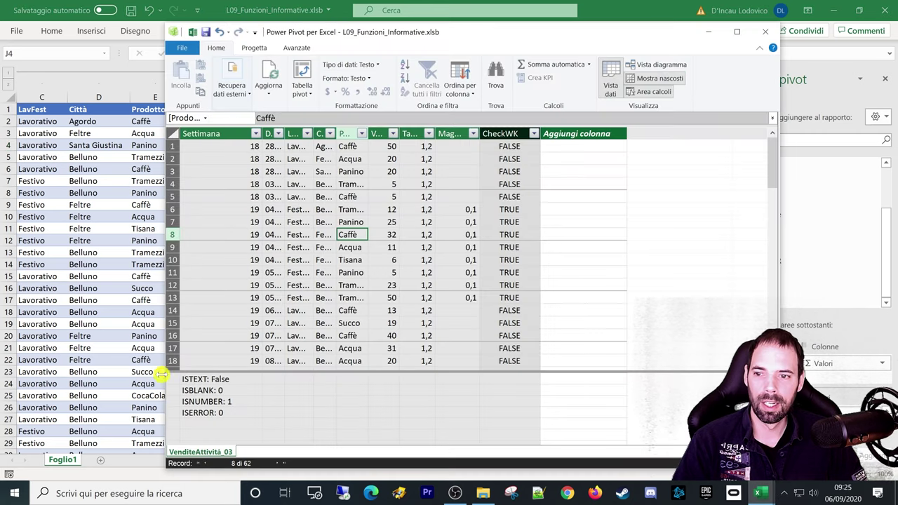
left_click(201, 379)
left_click(203, 413)
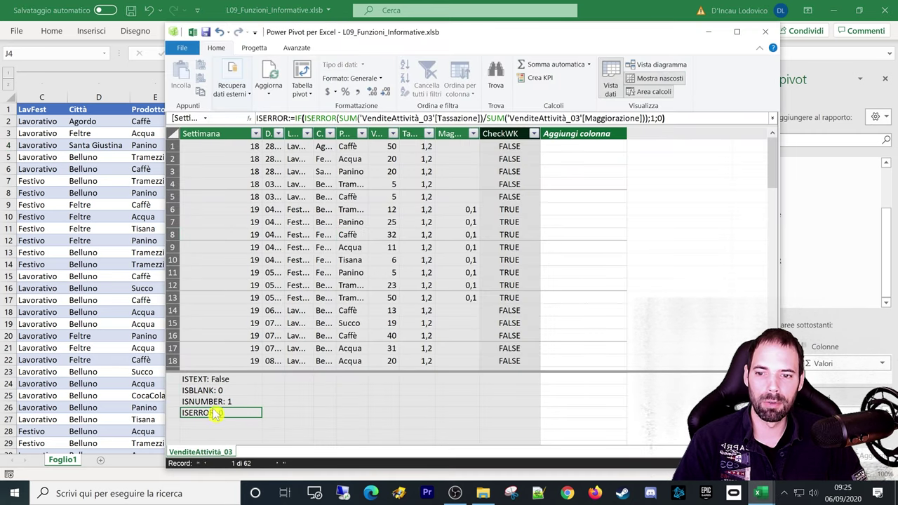
left_click(214, 401)
left_click(211, 379)
left_click(211, 390)
left_click(209, 402)
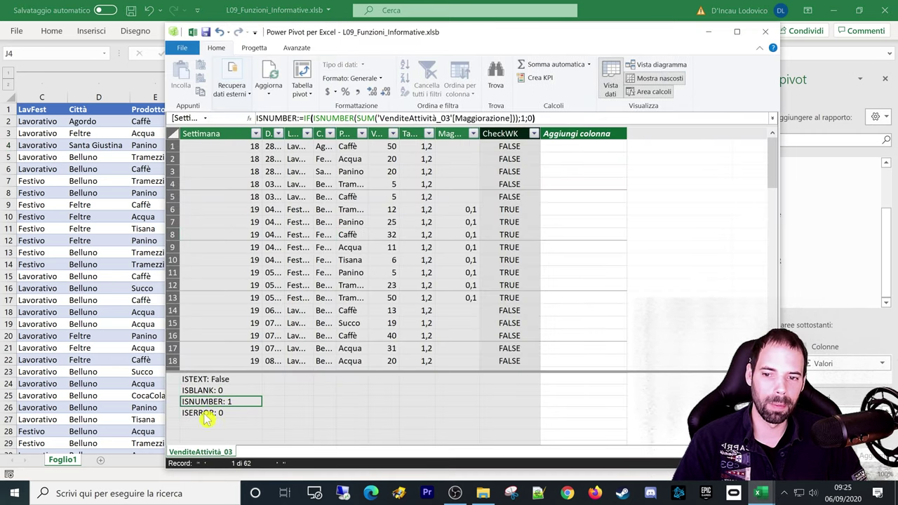
left_click(204, 413)
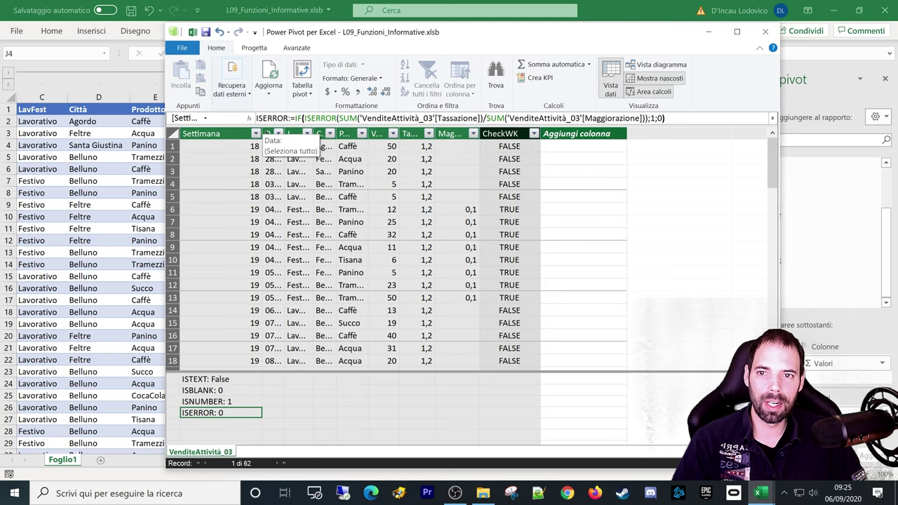
Step: Autofit the columns from Data through Tassazione to their content
left_click_drag(272, 134, 422, 133)
double_click(399, 133)
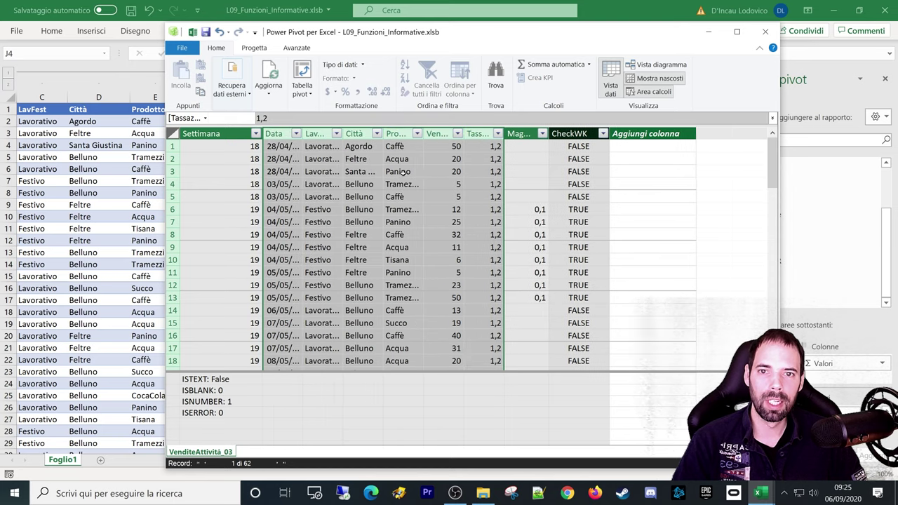
left_click(397, 171)
left_click_drag(469, 37, 401, 37)
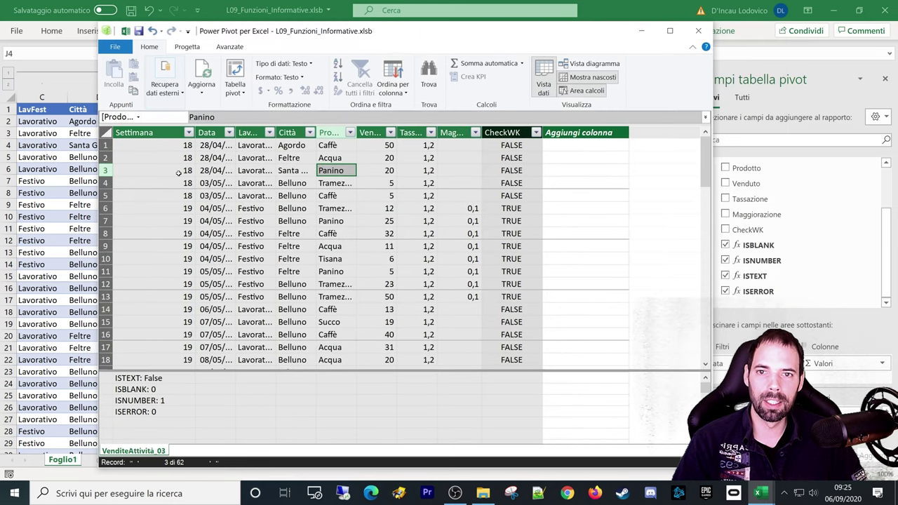
Step: Inspect the CheckWK ISNUMBER formula and values and the empty Maggiorazione cell, then return to the pivot
left_click(504, 133)
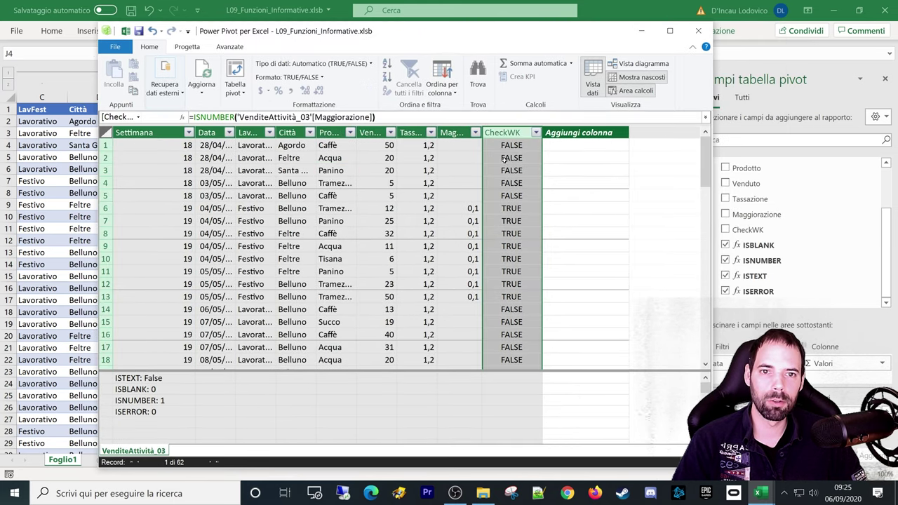
left_click(504, 160)
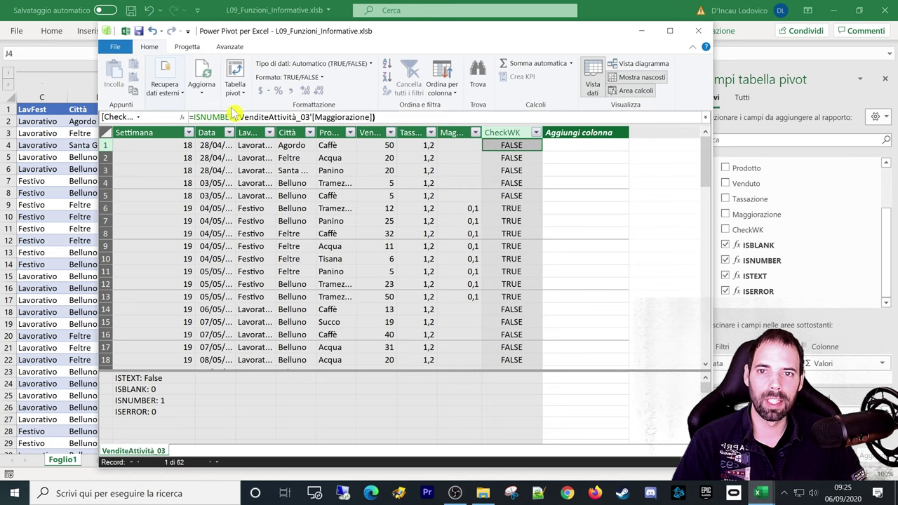
left_click(497, 172)
left_click(506, 220)
left_click(499, 180)
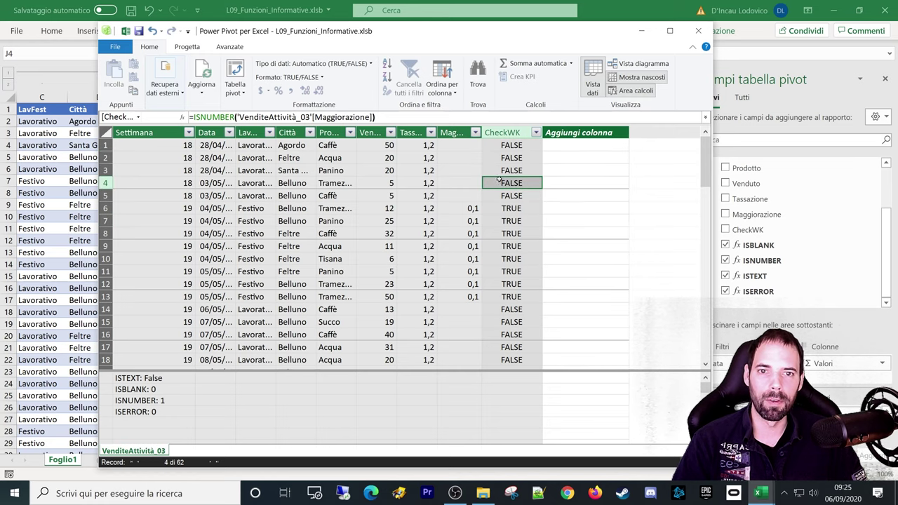
left_click(503, 158)
left_click(456, 170)
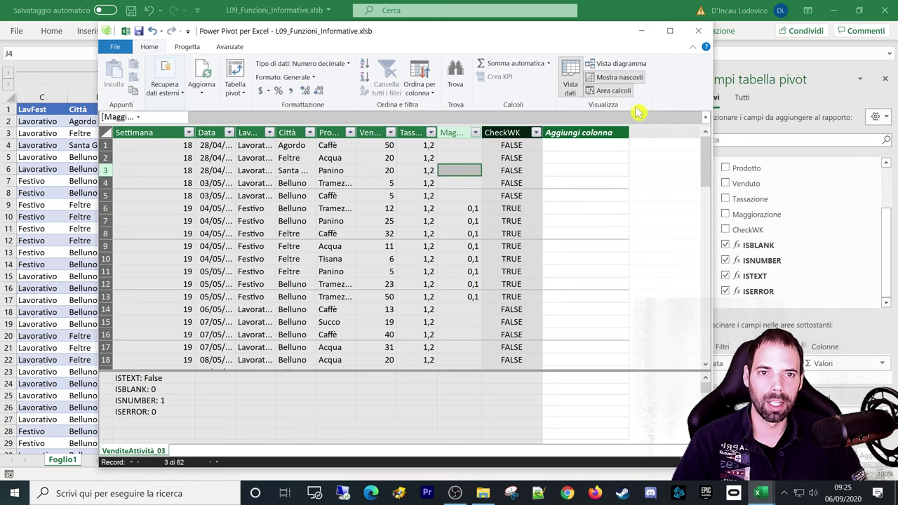
left_click(609, 14)
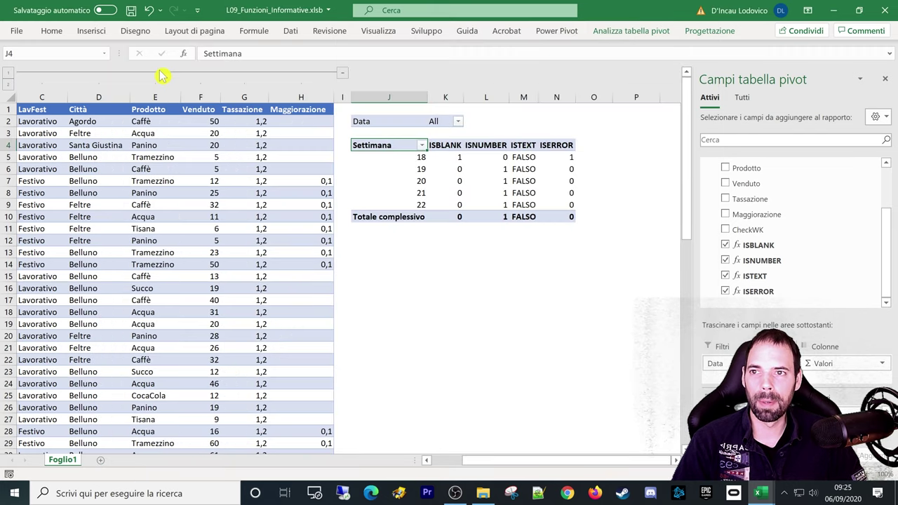
Step: Open the ISBLANK measure for editing from the Power Pivot measure list
left_click(550, 31)
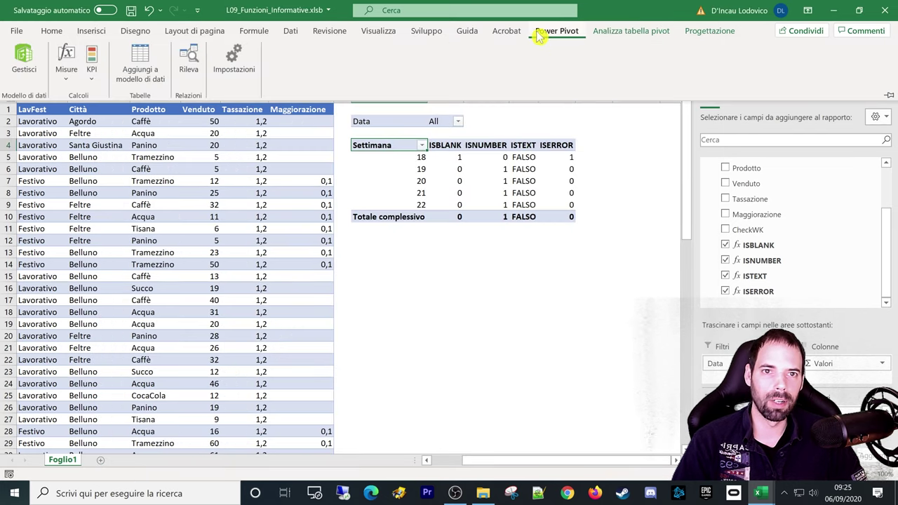
left_click(66, 70)
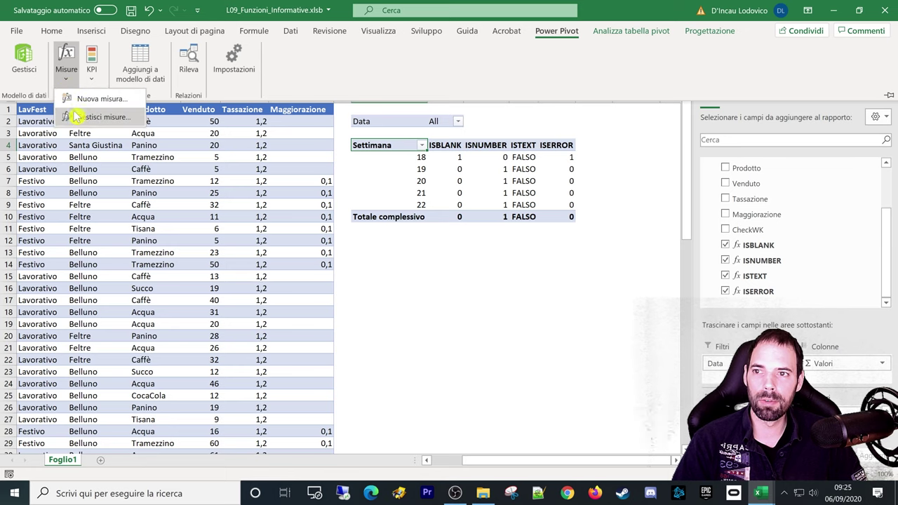
left_click(75, 116)
left_click(376, 145)
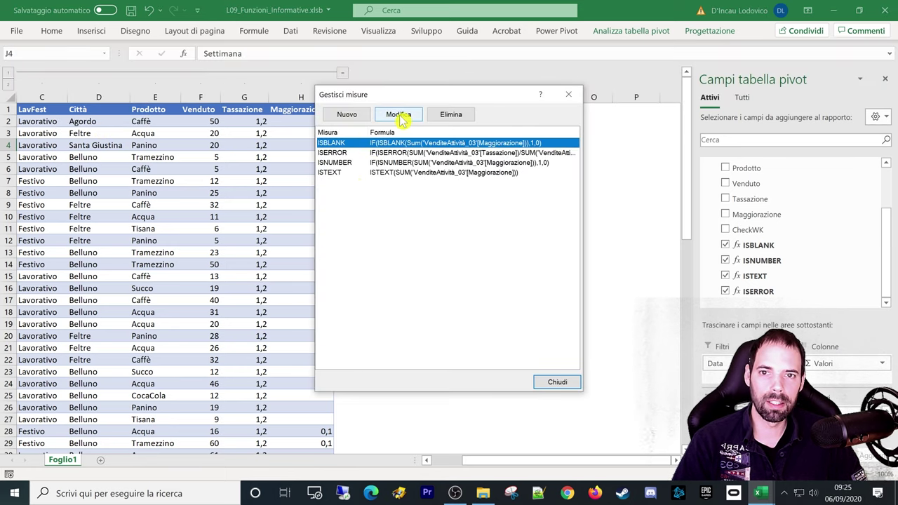
left_click(399, 115)
Step: Enlarge the measure editor so the full ISBLANK formula is visible
left_click(401, 219)
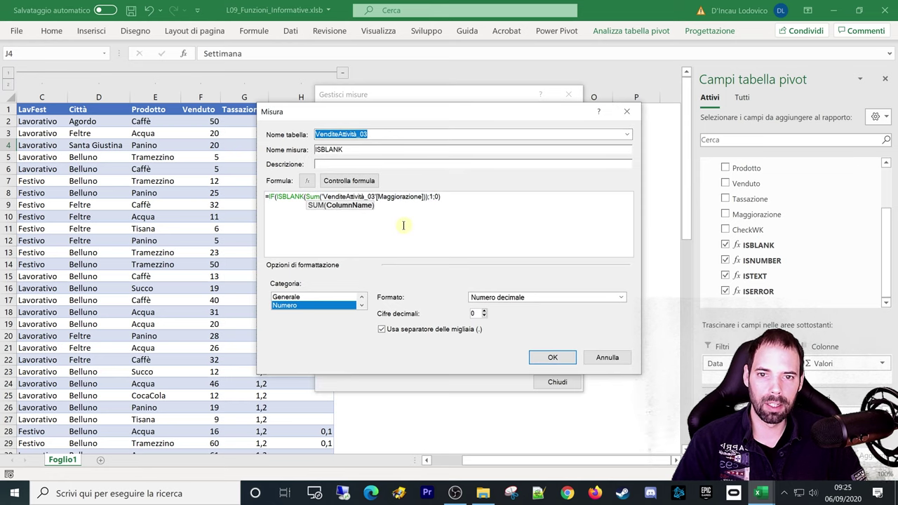
scroll(403, 225, "up", 1, "ctrl")
scroll(404, 225, "up", 1, "ctrl")
scroll(403, 225, "up", 1, "ctrl")
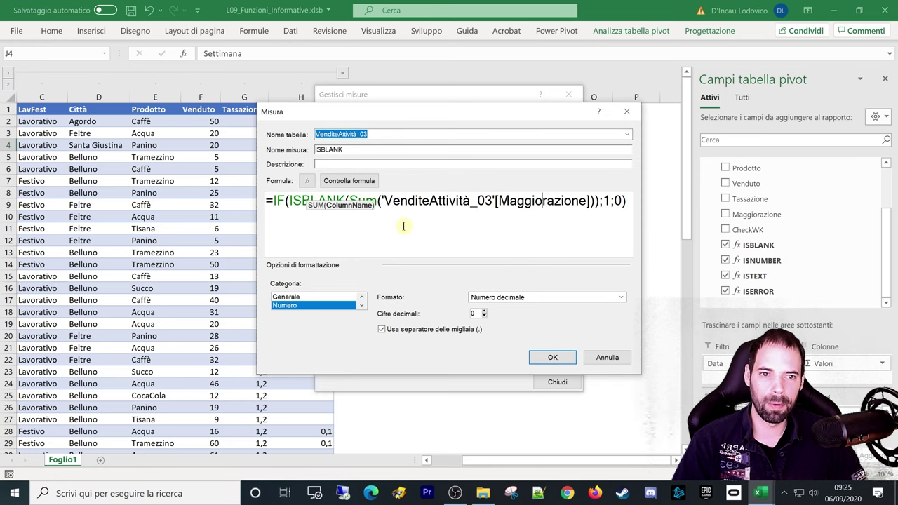
scroll(403, 225, "up", 1, "ctrl")
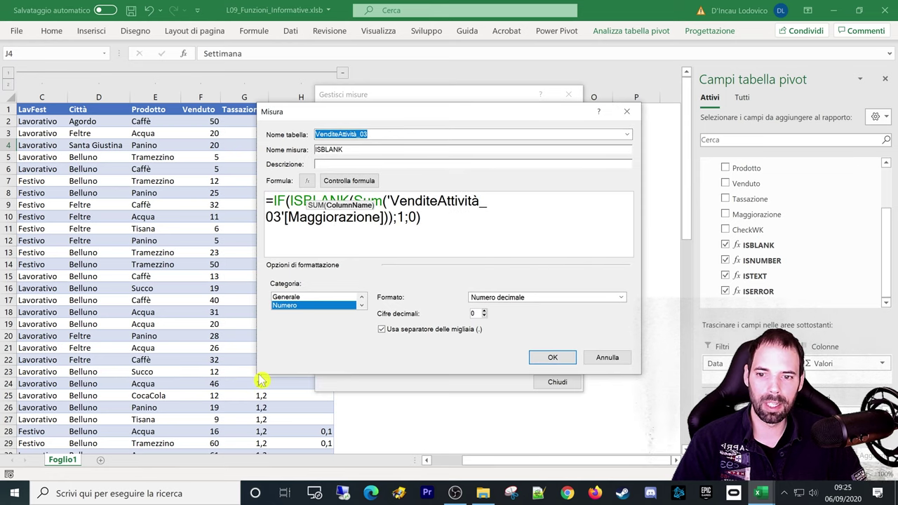
left_click_drag(257, 373, 147, 413)
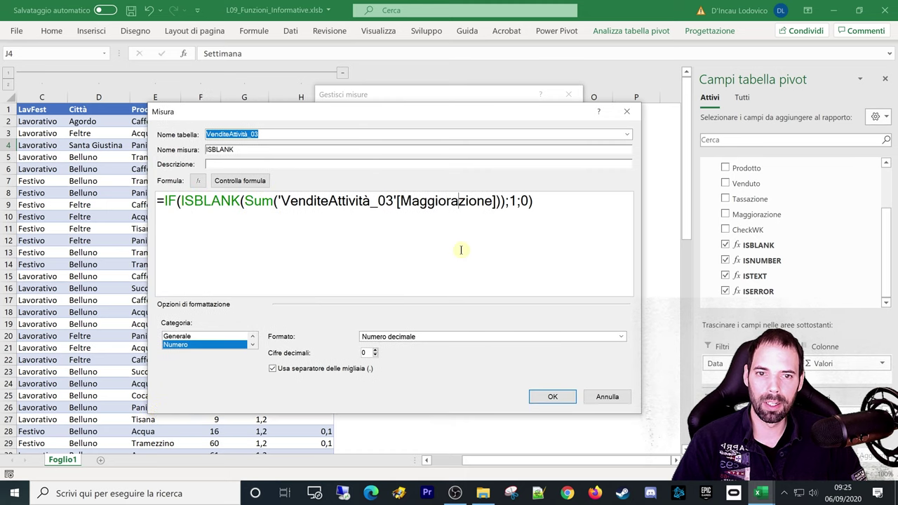
scroll(554, 209, "up", 1, "ctrl")
scroll(551, 232, "up", 1, "ctrl")
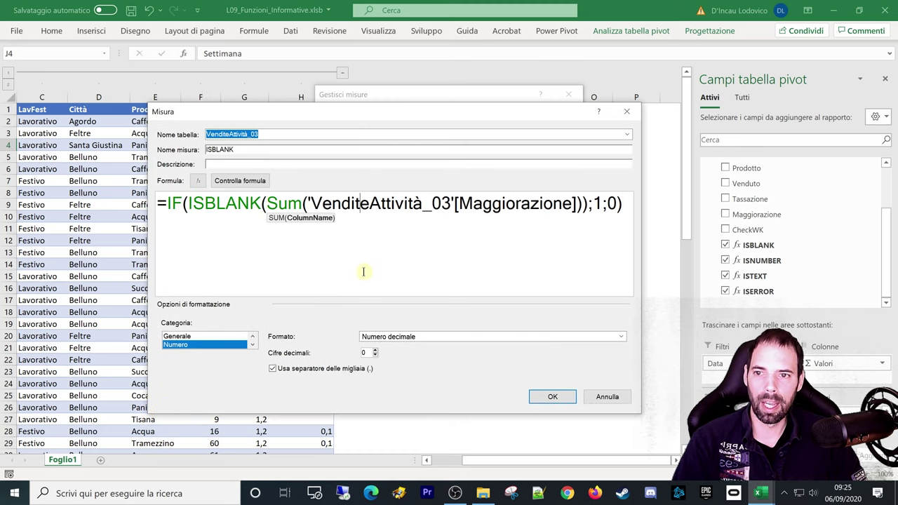
Step: Highlight the IF, ISBLANK, Sum and Maggiorazione parts of the formula, then cancel with Annulla
left_click(228, 247)
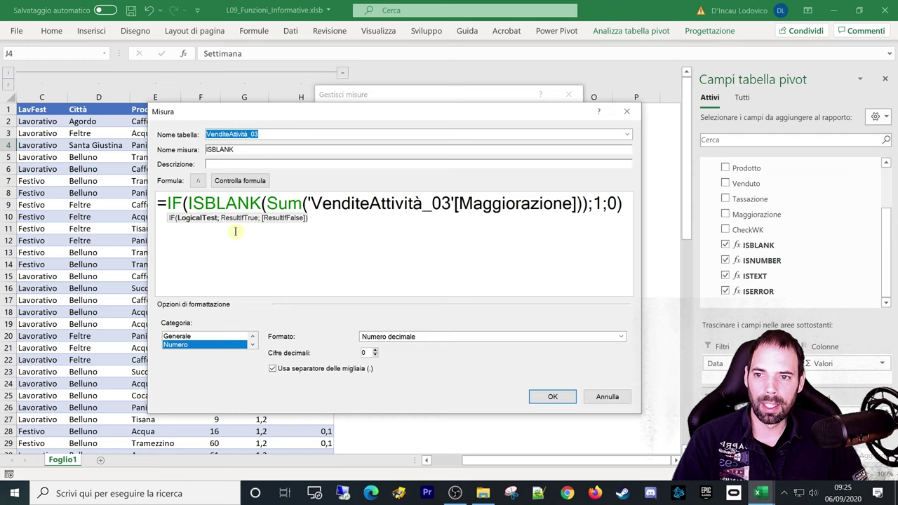
left_click(262, 293)
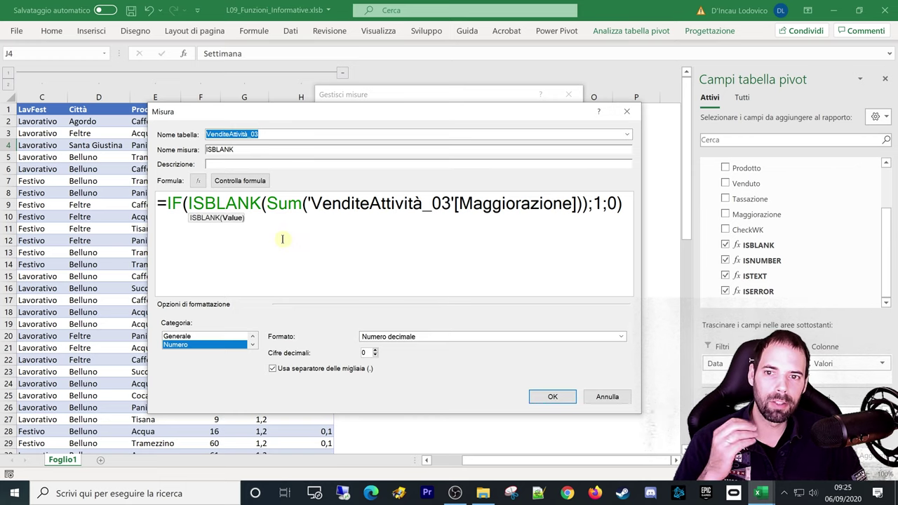
left_click(288, 257)
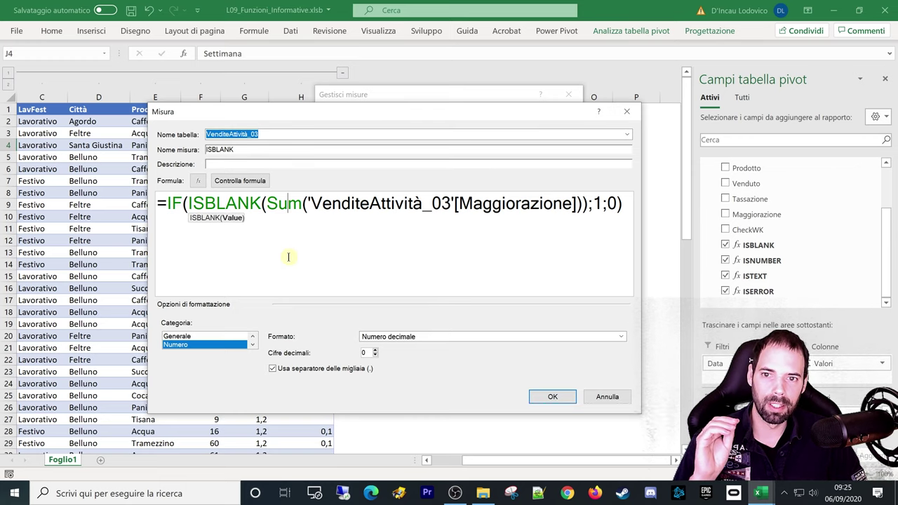
left_click_drag(267, 204, 302, 203)
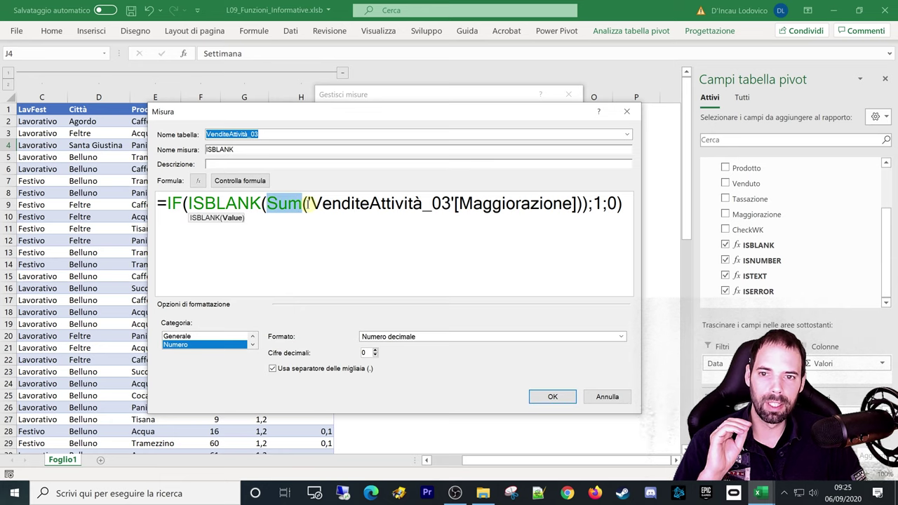
left_click_drag(306, 203, 577, 203)
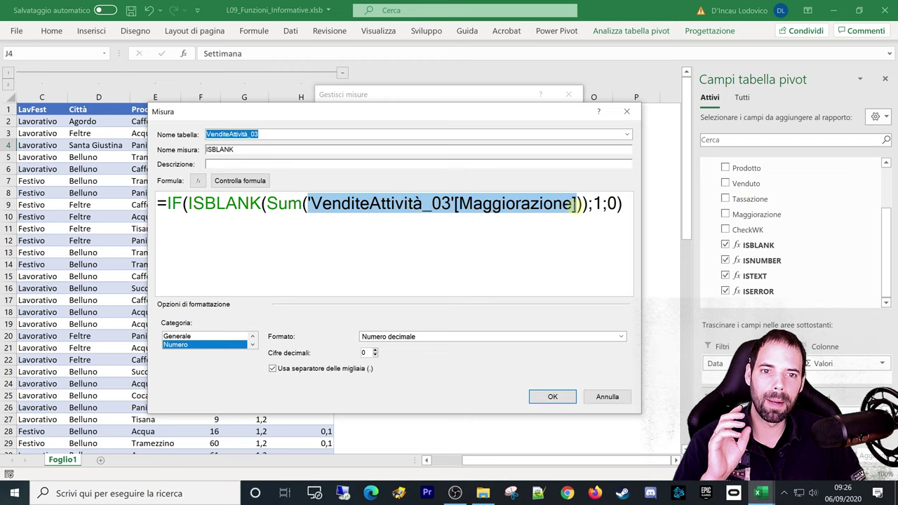
left_click_drag(268, 203, 577, 203)
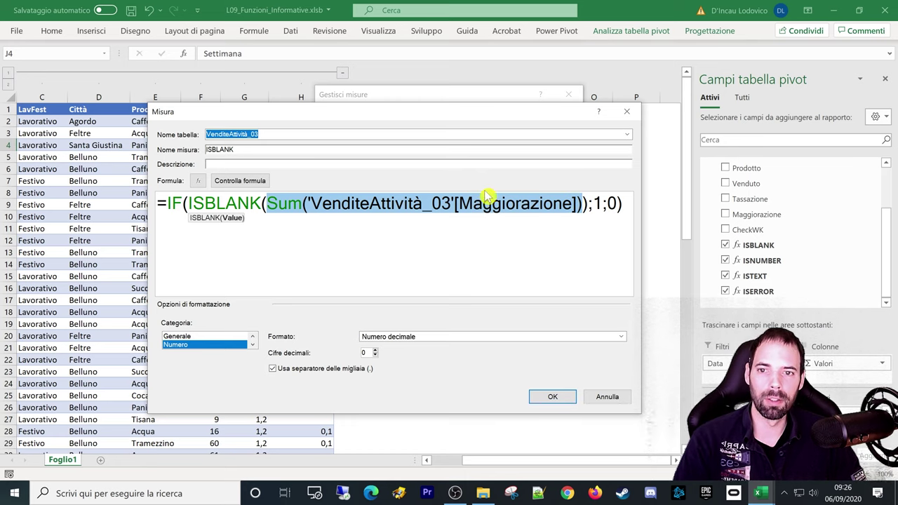
left_click(293, 204)
left_click_drag(266, 203, 581, 203)
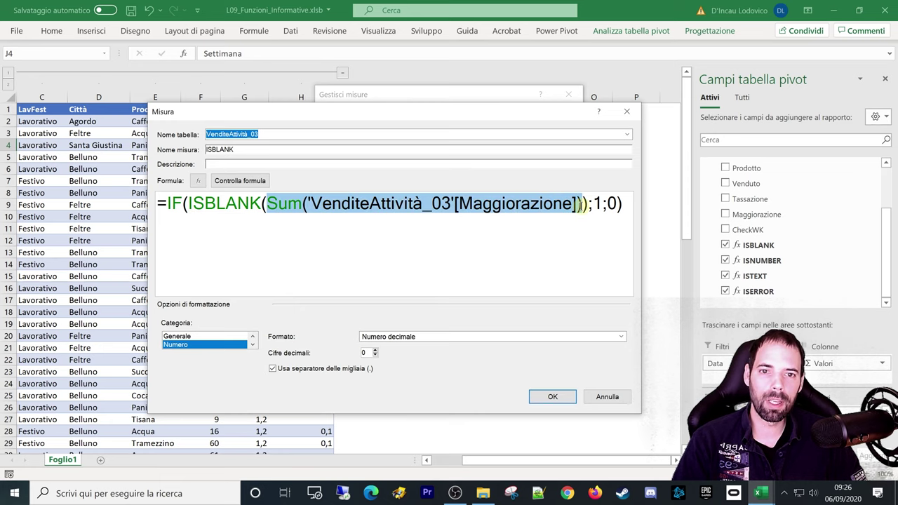
left_click_drag(582, 203, 586, 203)
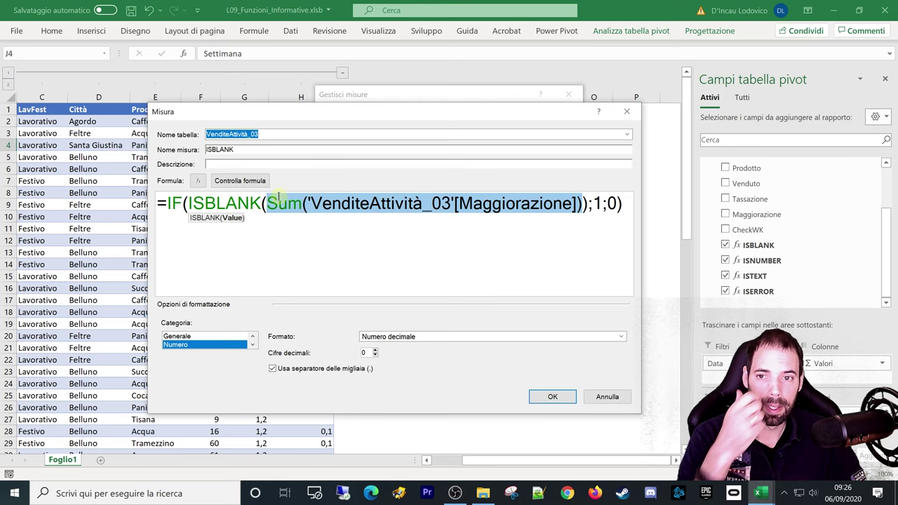
left_click_drag(188, 203, 260, 204)
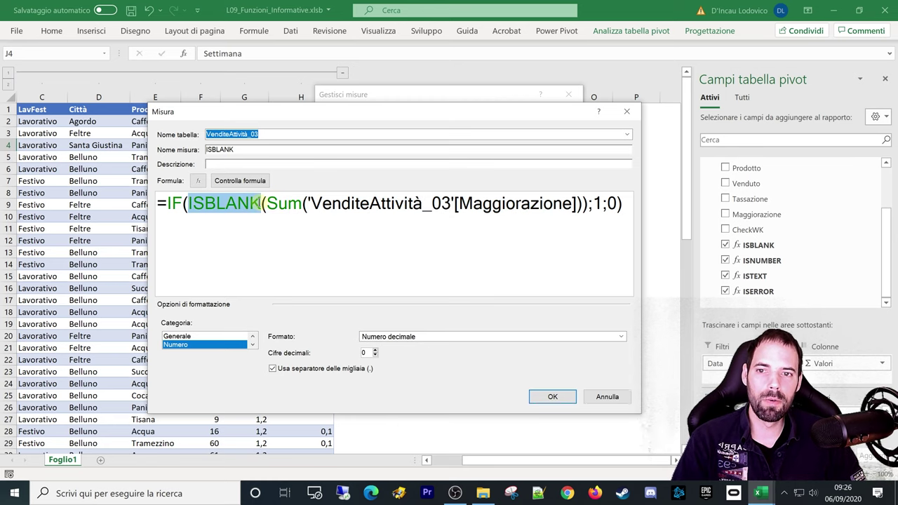
left_click_drag(310, 118, 349, 129)
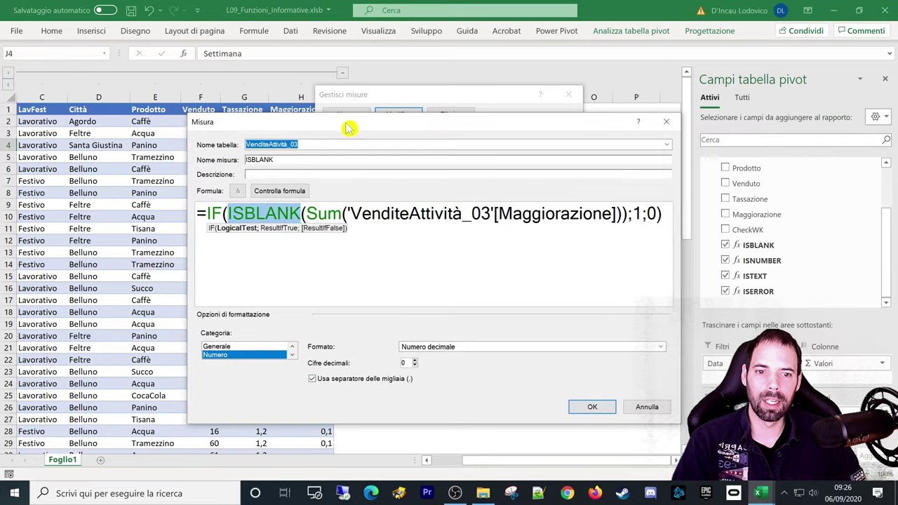
left_click(647, 407)
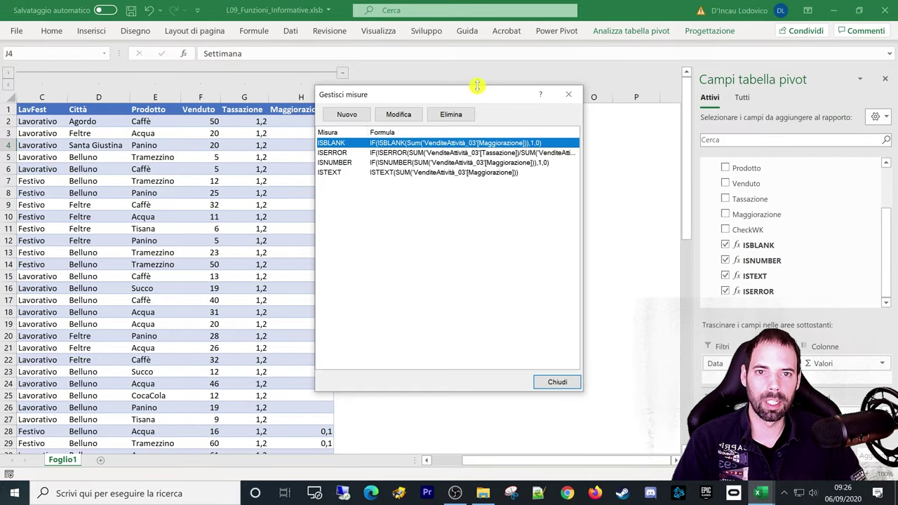
Step: Reopen the ISBLANK measure from Gestisci misure and enlarge the Misura dialog
left_click_drag(465, 95, 532, 95)
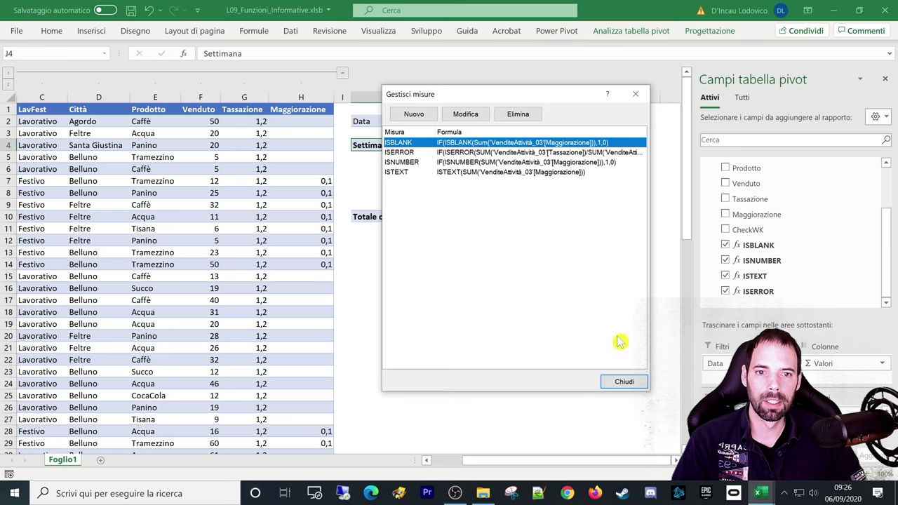
double_click(449, 143)
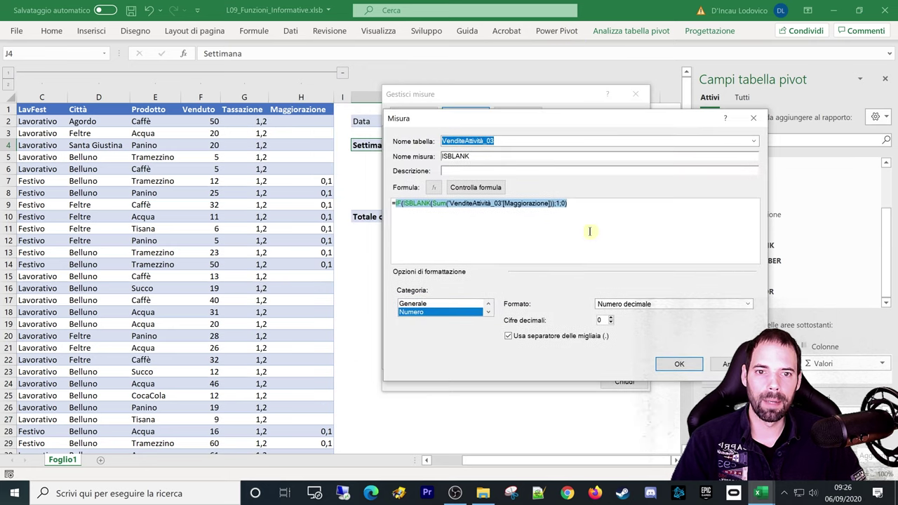
scroll(589, 232, "up", 4, "ctrl")
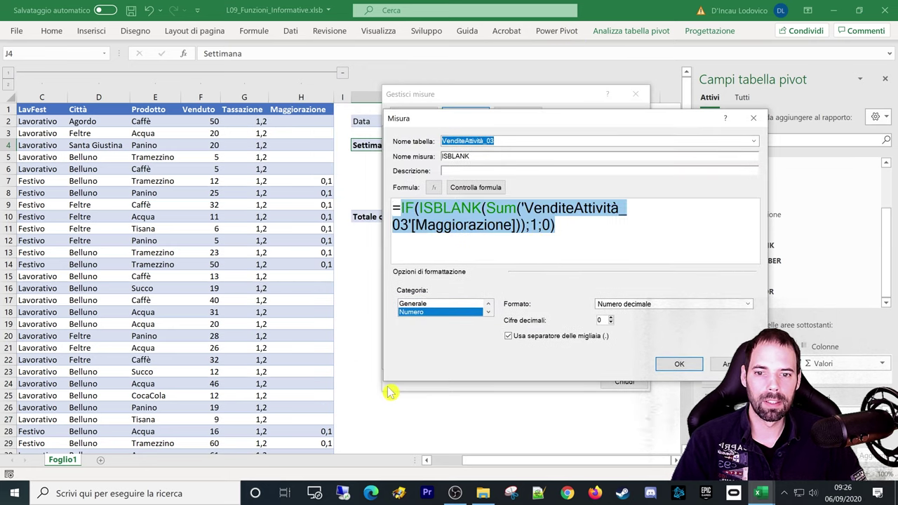
left_click_drag(384, 380, 345, 402)
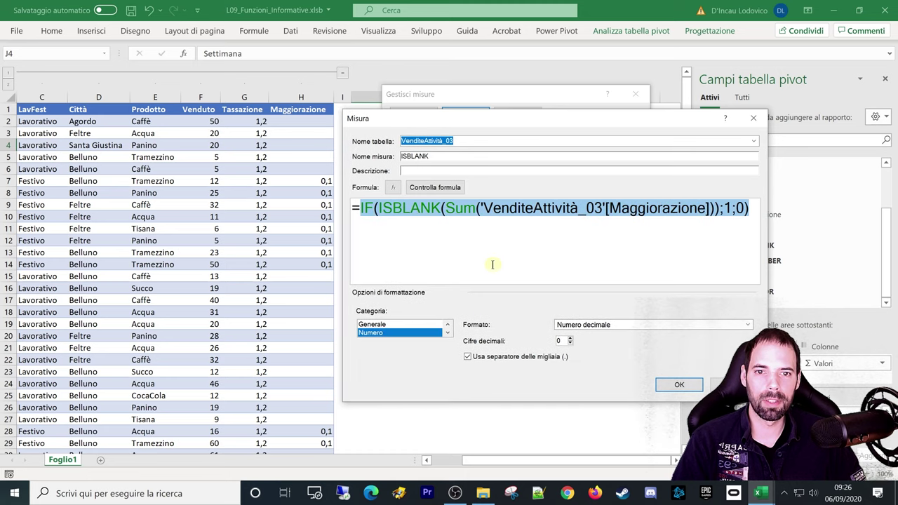
Step: Highlight Sum, ISBLANK, IF, the blank test and the 1 and 0 results in the formula
left_click(485, 223)
double_click(463, 208)
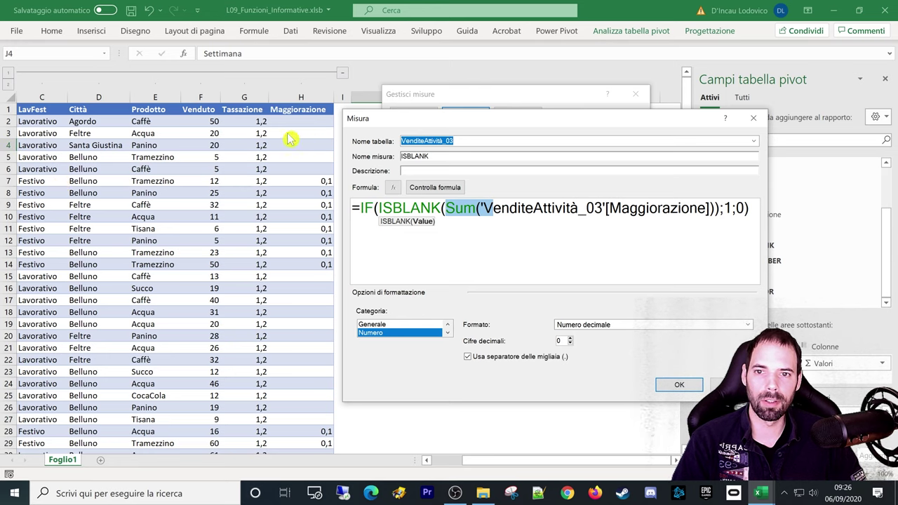
left_click(465, 242)
left_click(536, 210)
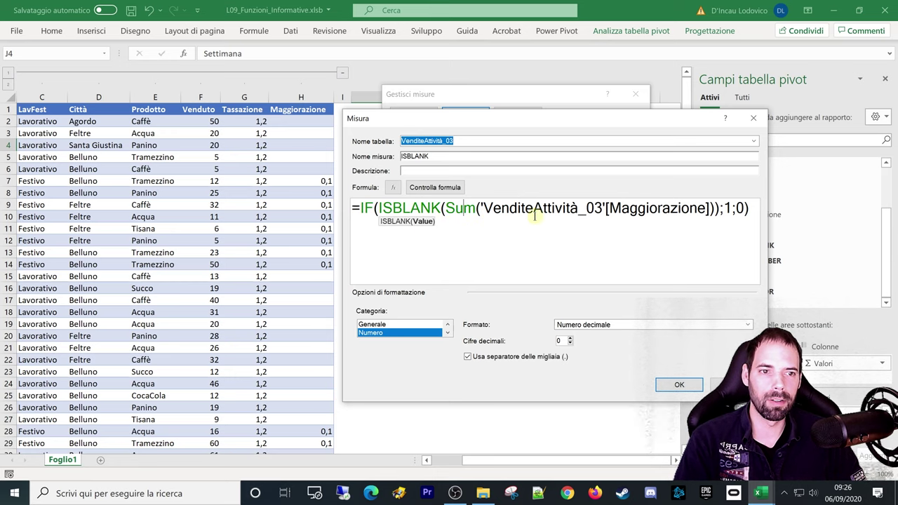
left_click_drag(382, 208, 439, 208)
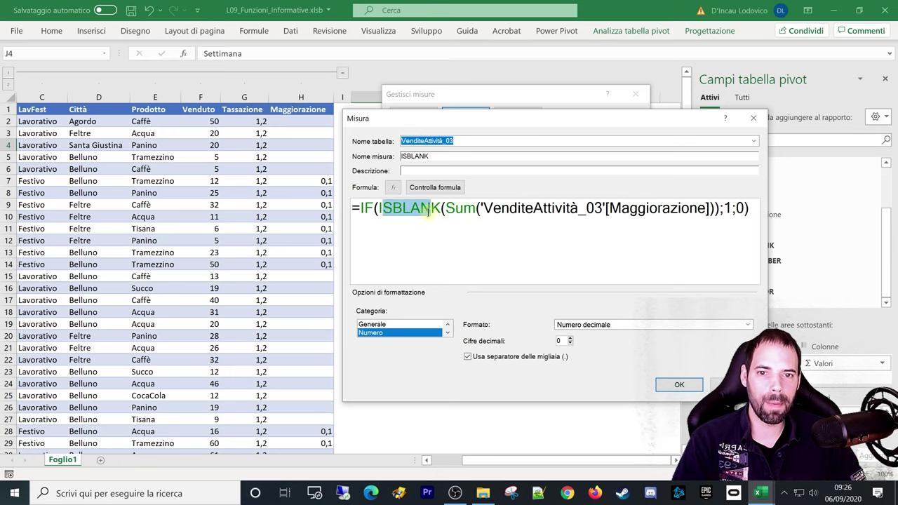
left_click_drag(361, 208, 371, 209)
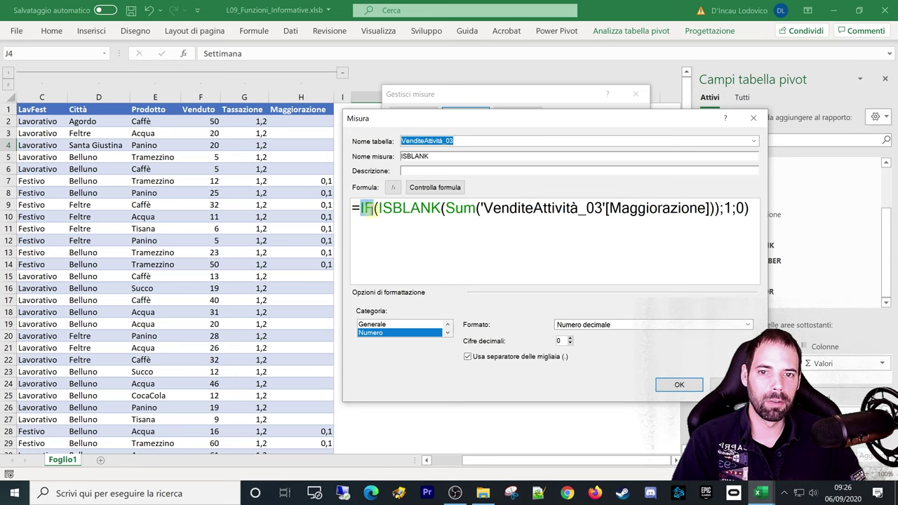
left_click(370, 210)
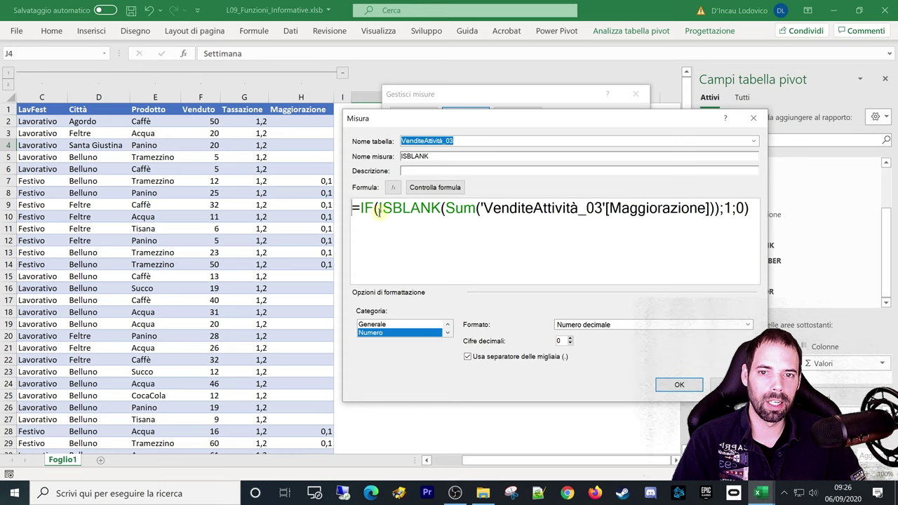
left_click_drag(378, 209, 720, 208)
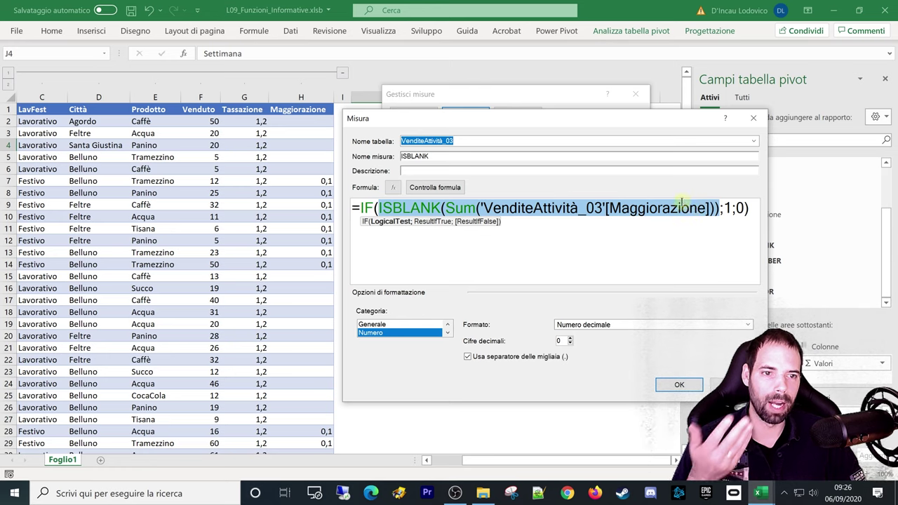
left_click(727, 209)
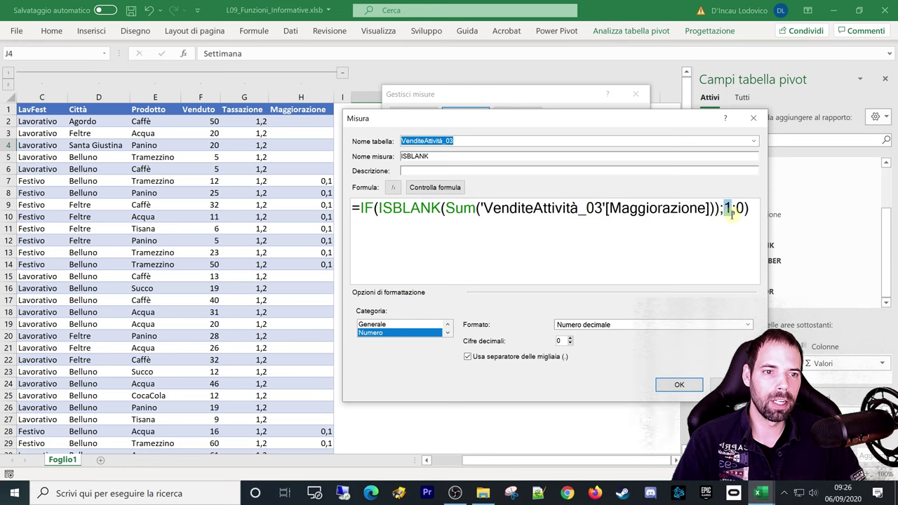
double_click(739, 209)
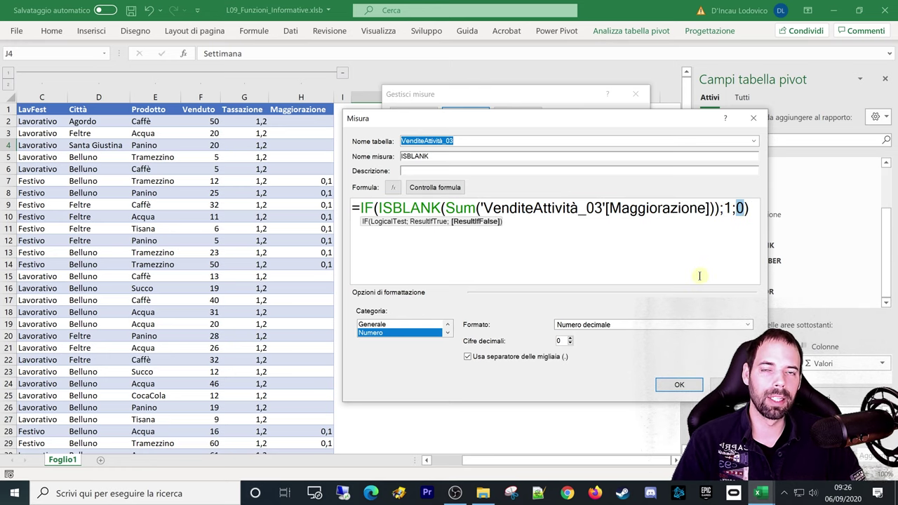
Step: Highlight the whole ISBLANK test again, confirm the measure unchanged with OK, and close the list
left_click(366, 207)
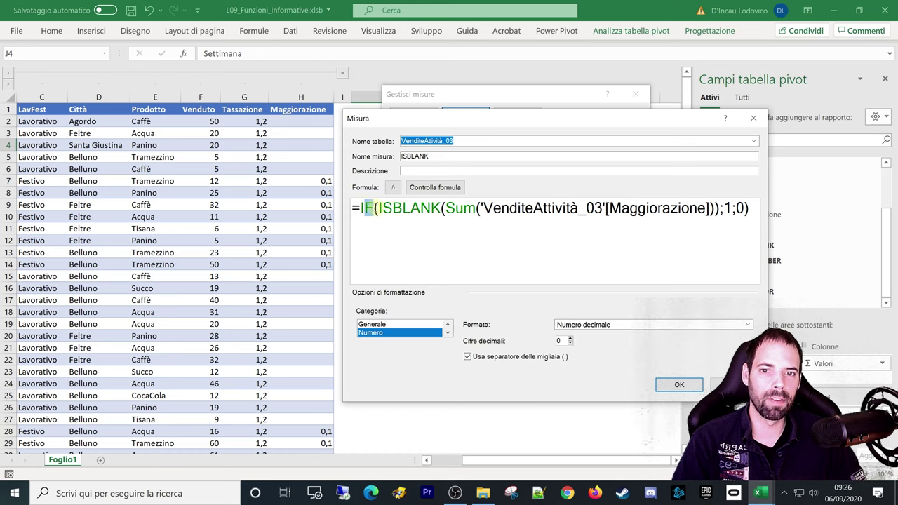
left_click_drag(377, 208, 416, 209)
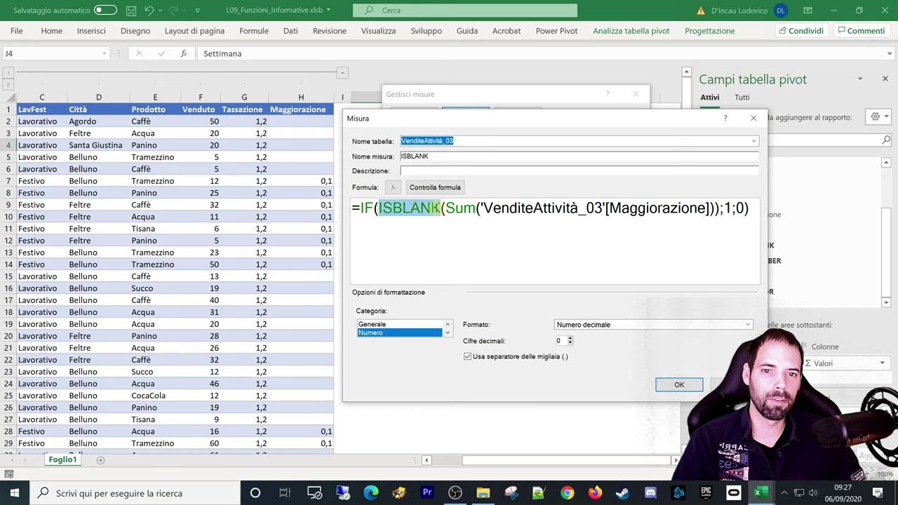
left_click_drag(439, 208, 719, 207)
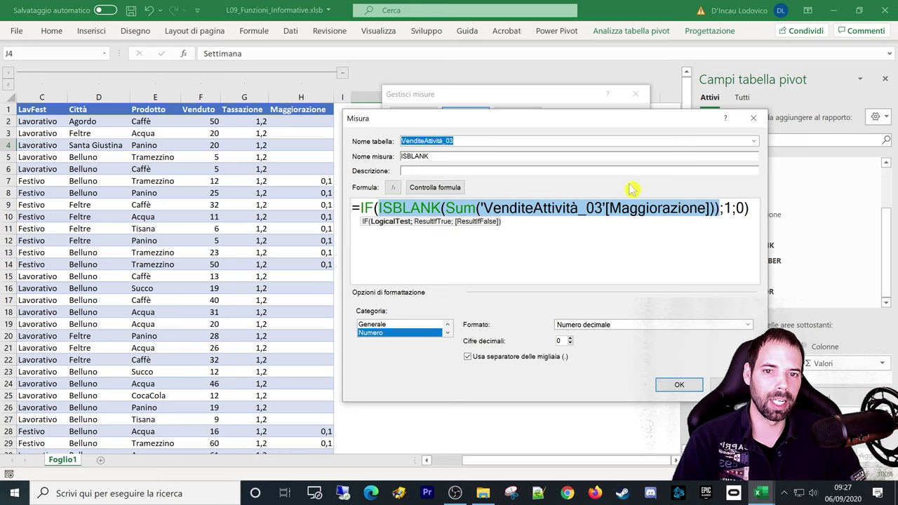
left_click(603, 249)
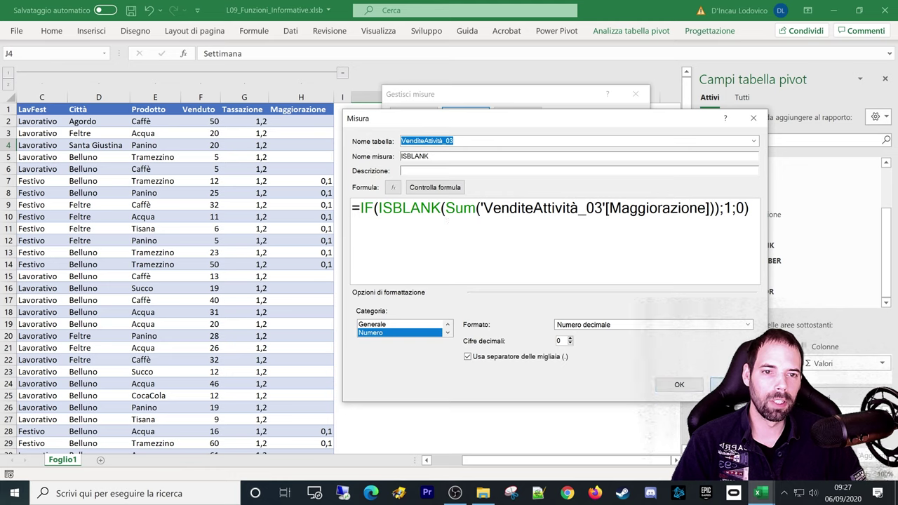
left_click(659, 387)
left_click(627, 386)
left_click(426, 460)
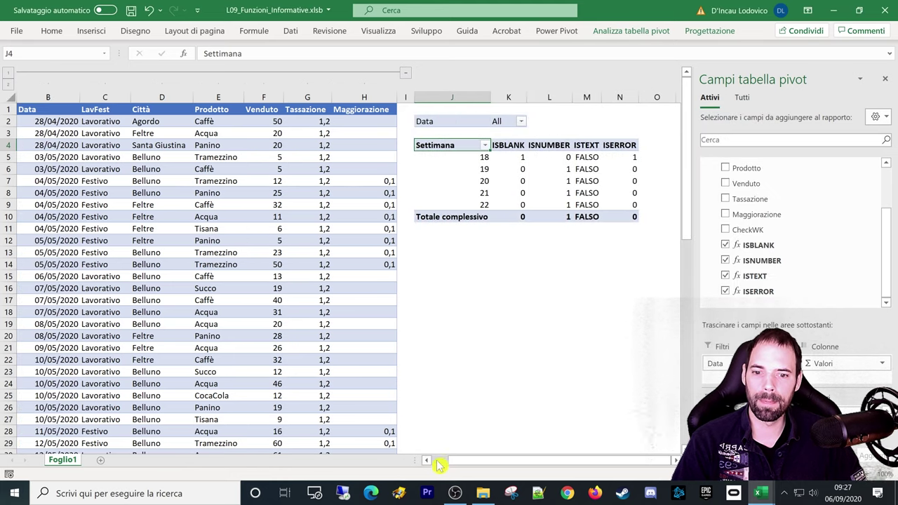
left_click(425, 460)
left_click_drag(67, 123, 428, 167)
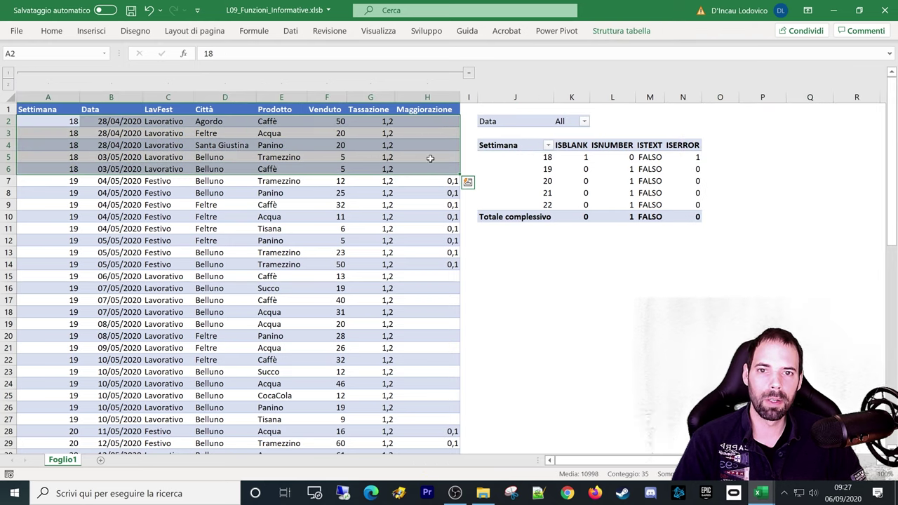
left_click(578, 194)
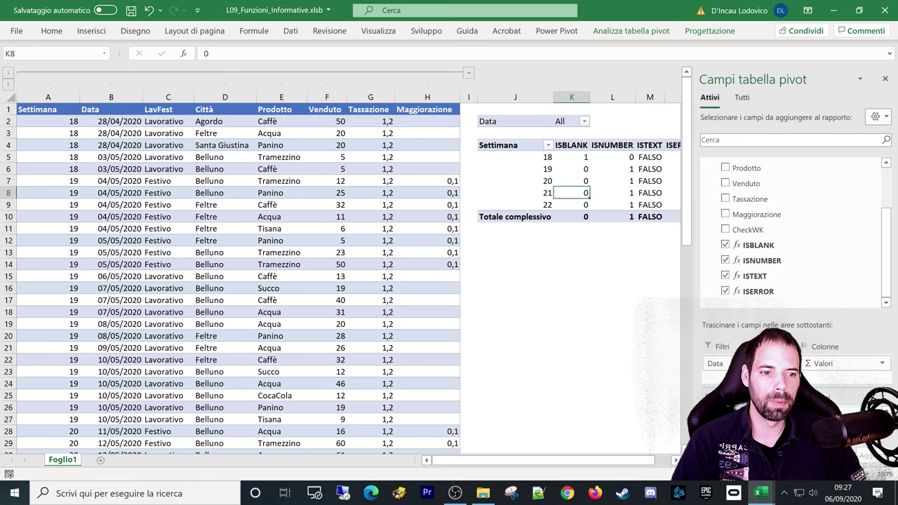
left_click(573, 159)
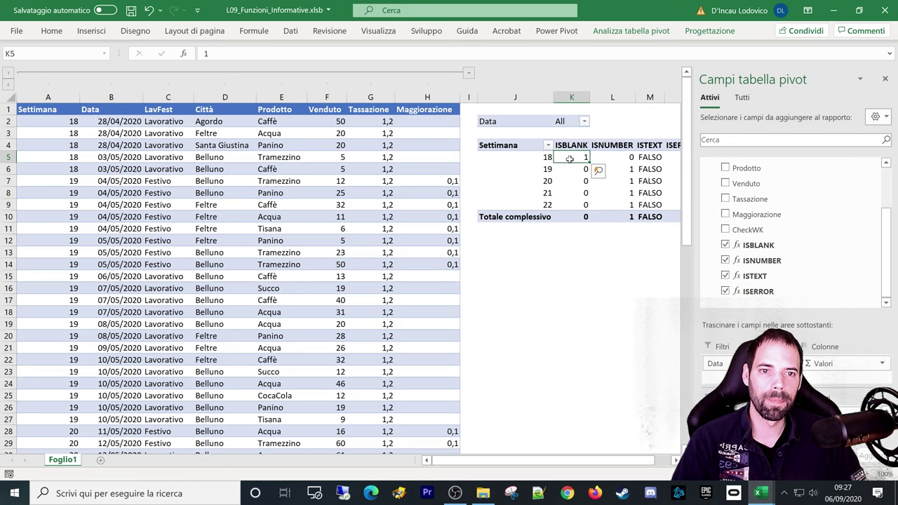
left_click_drag(429, 120, 428, 171)
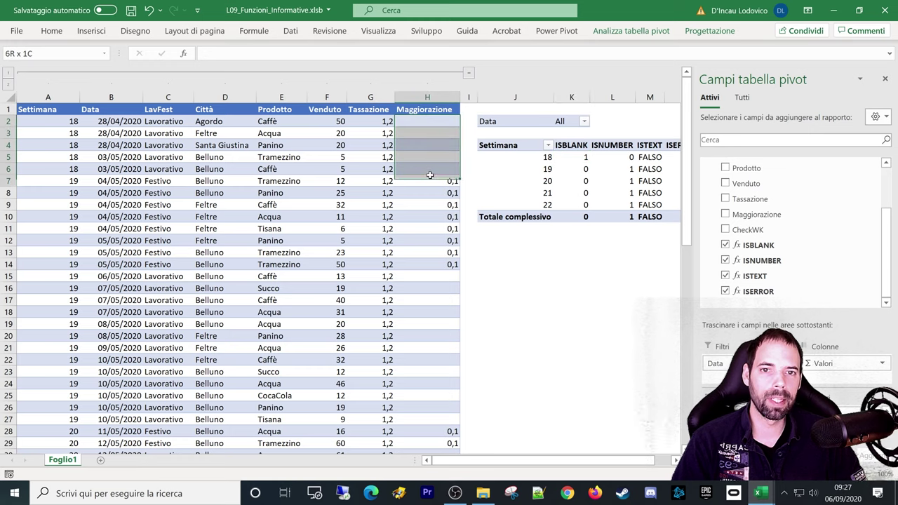
left_click(539, 185)
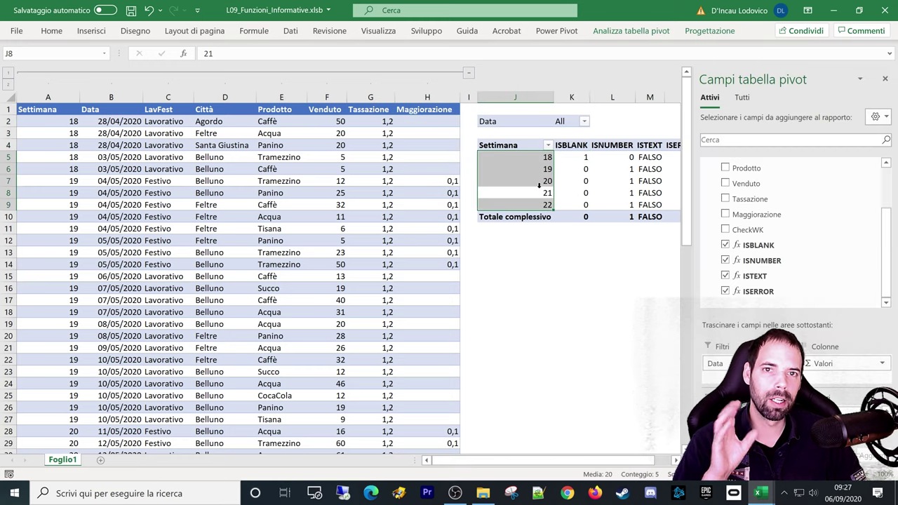
key("Up")
left_click(536, 192)
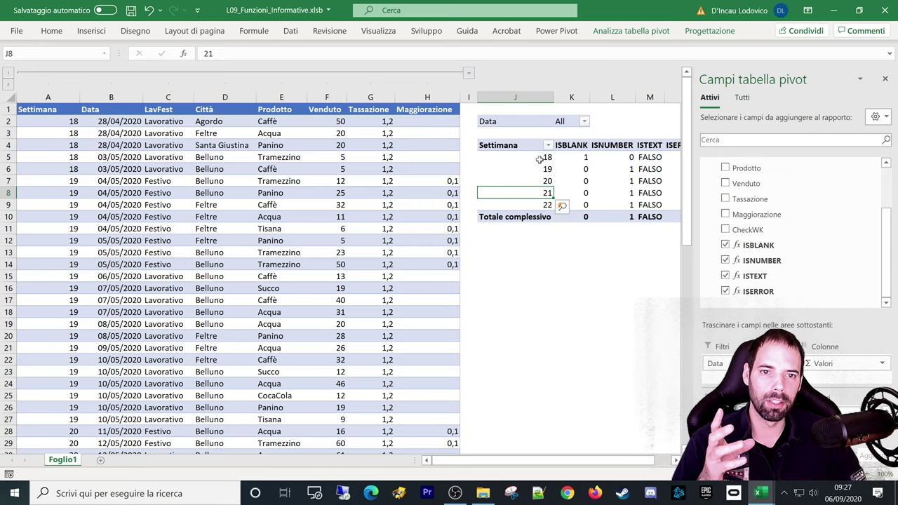
left_click(571, 157)
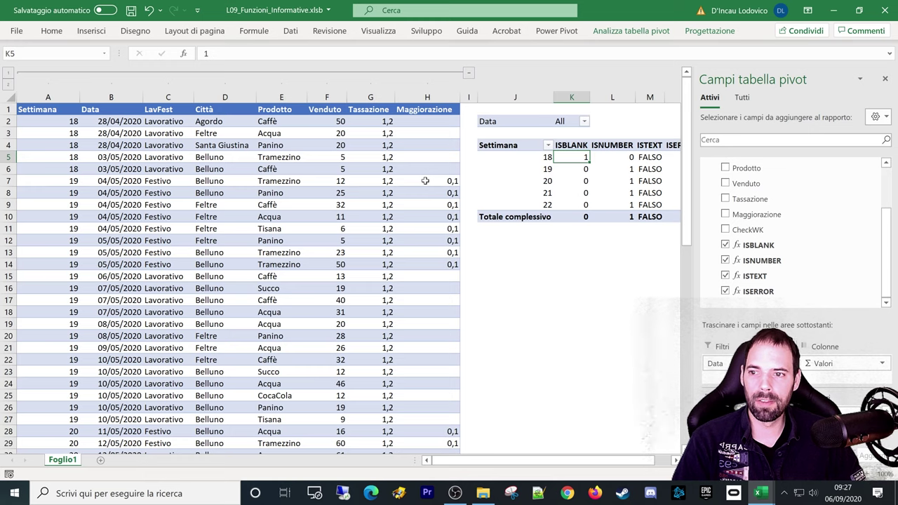
left_click_drag(447, 185, 450, 267)
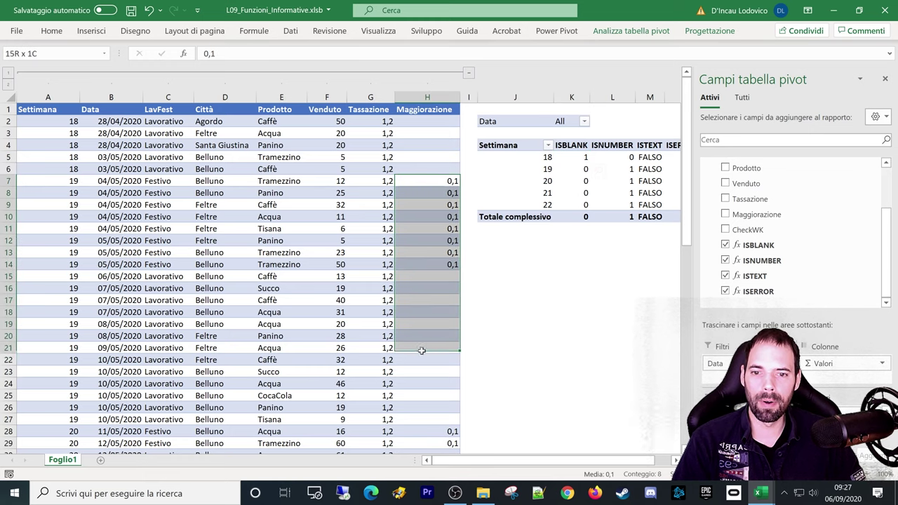
left_click_drag(442, 262, 419, 411)
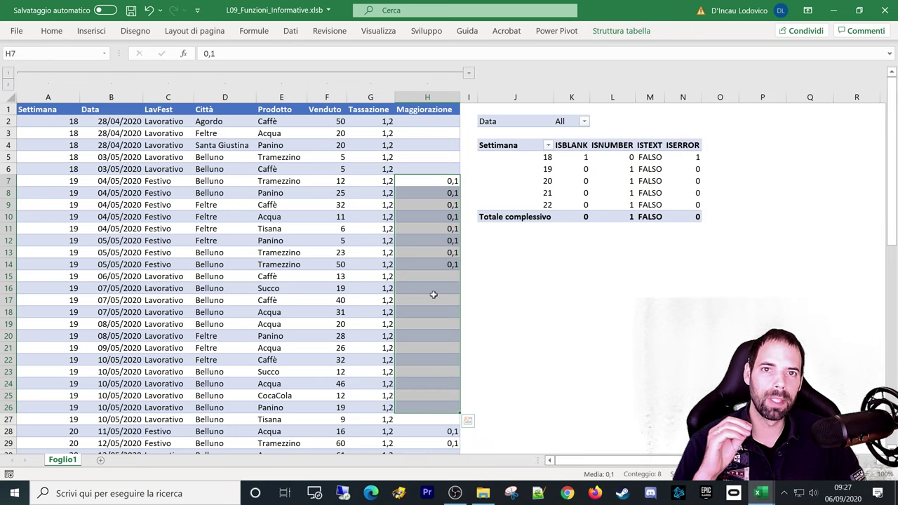
left_click(531, 170)
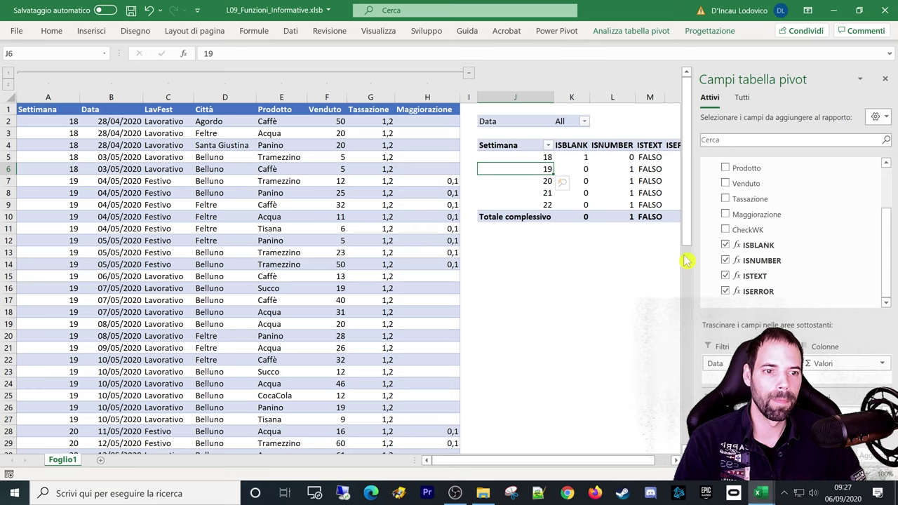
mouse_move(723, 417)
left_mouse_down()
mouse_move(726, 361)
mouse_move(722, 417)
left_mouse_up()
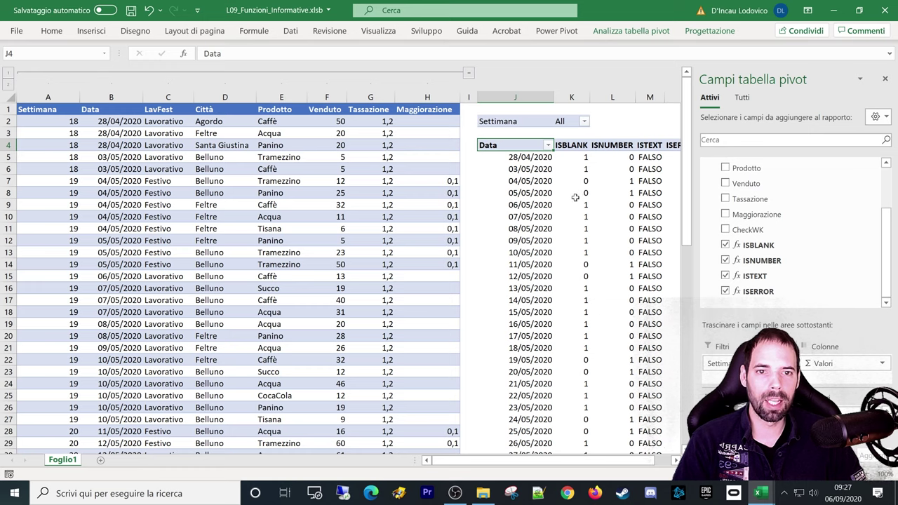
left_click(541, 188)
left_click(586, 192)
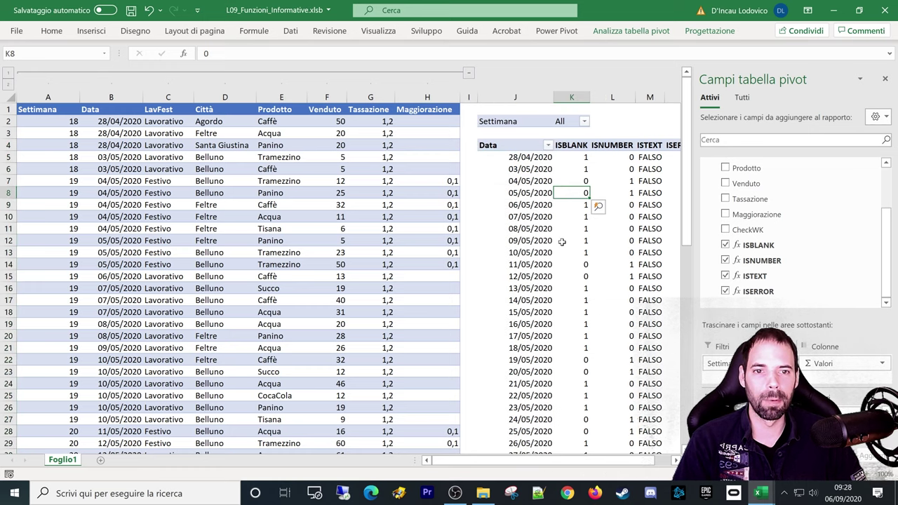
left_click(570, 209)
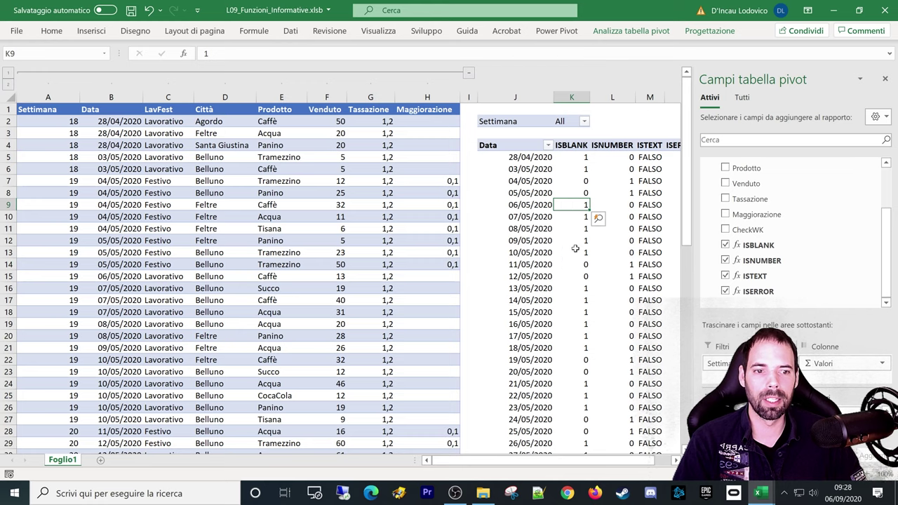
mouse_move(716, 407)
left_mouse_down()
mouse_move(716, 364)
mouse_move(716, 407)
left_mouse_up()
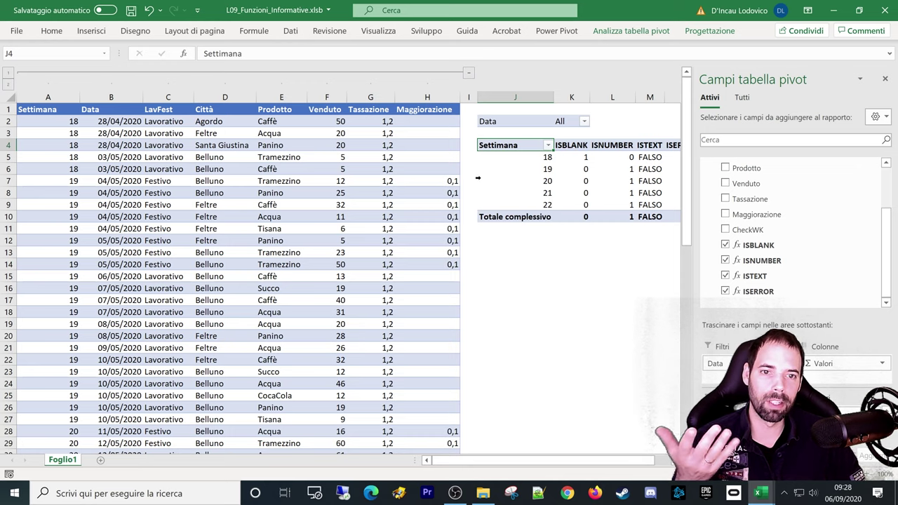
left_click(420, 197)
left_click(500, 197)
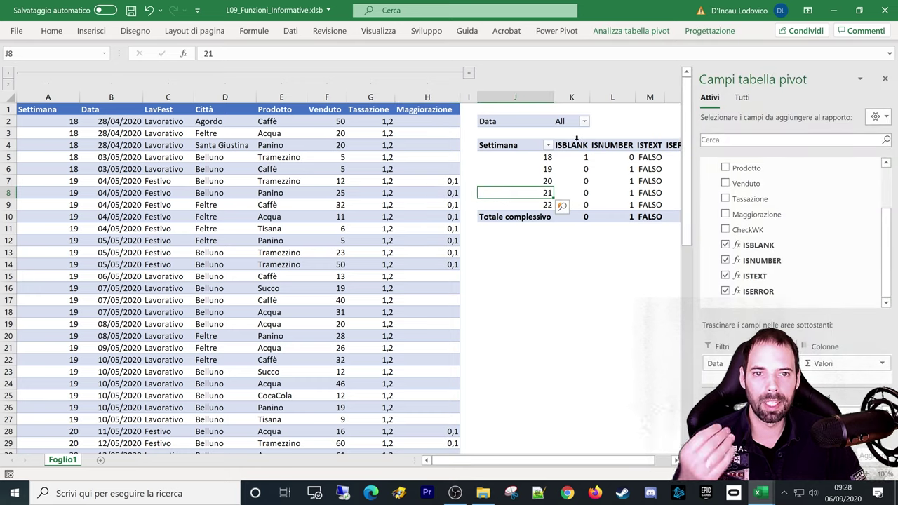
left_click(425, 145)
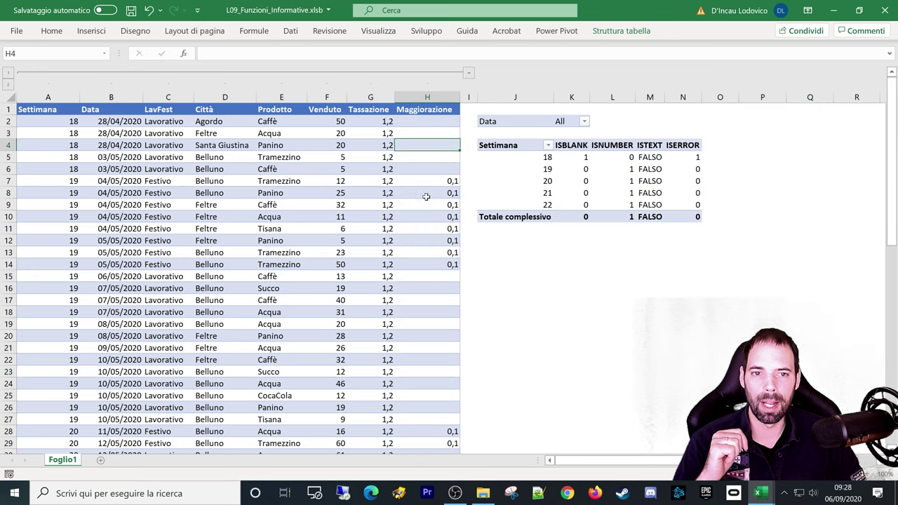
left_click(579, 171)
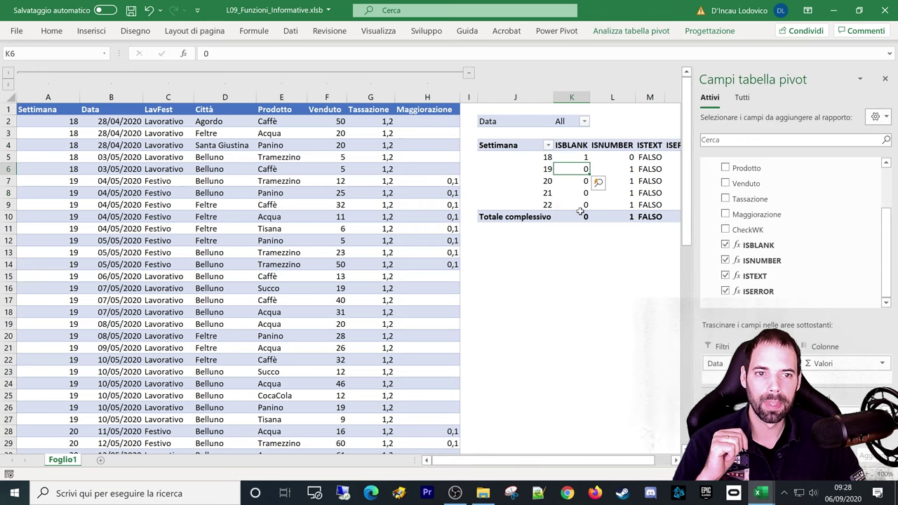
Step: Open the ISNUMBER measure for editing and enlarge the editor to show its formula
left_click(556, 31)
left_click(77, 66)
left_click(86, 126)
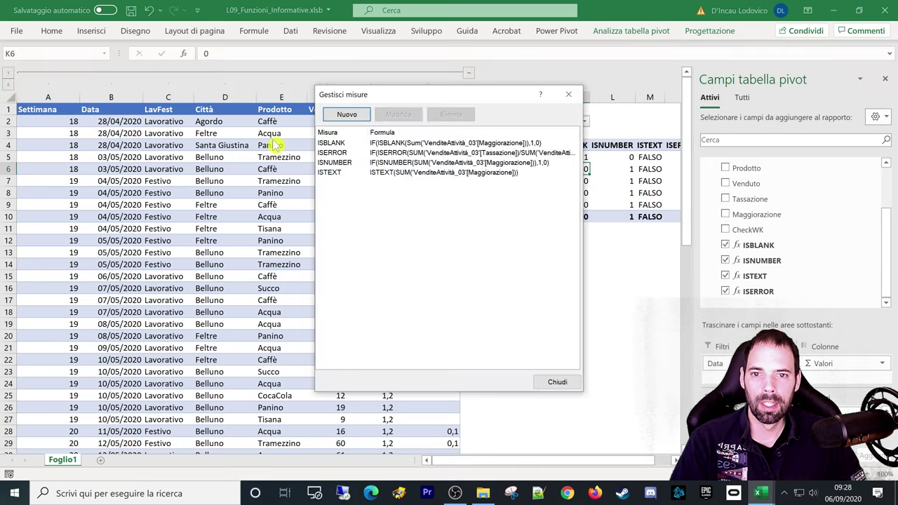
left_click(387, 154)
left_click(374, 163)
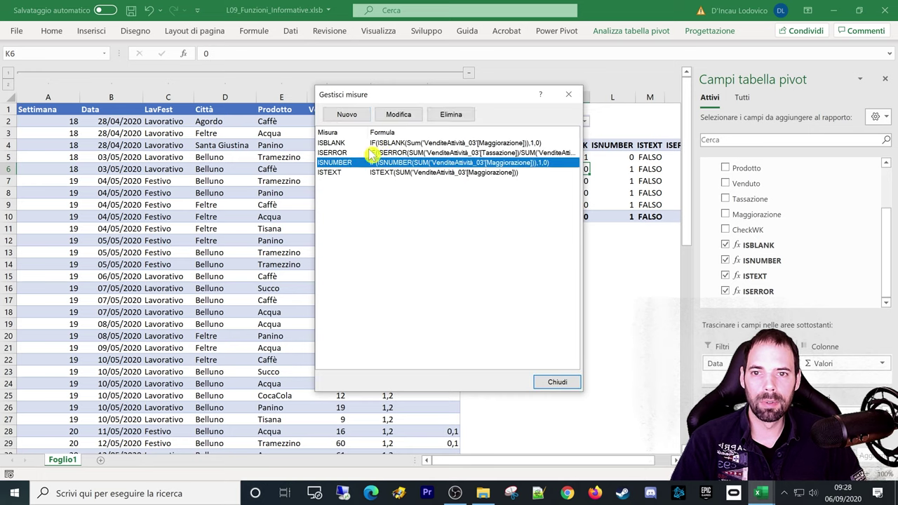
left_click(397, 114)
left_click(405, 197)
scroll(420, 229, "up", 2)
scroll(421, 230, "up", 1)
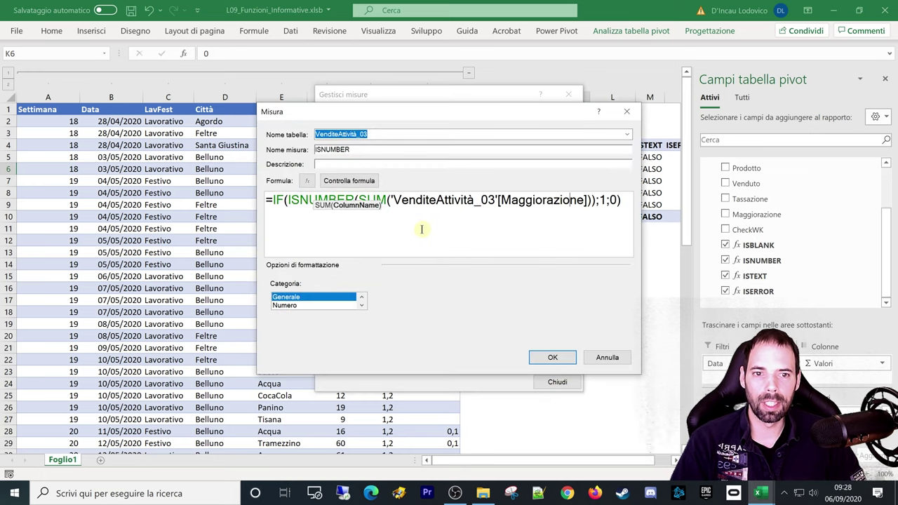
scroll(420, 229, "up", 1)
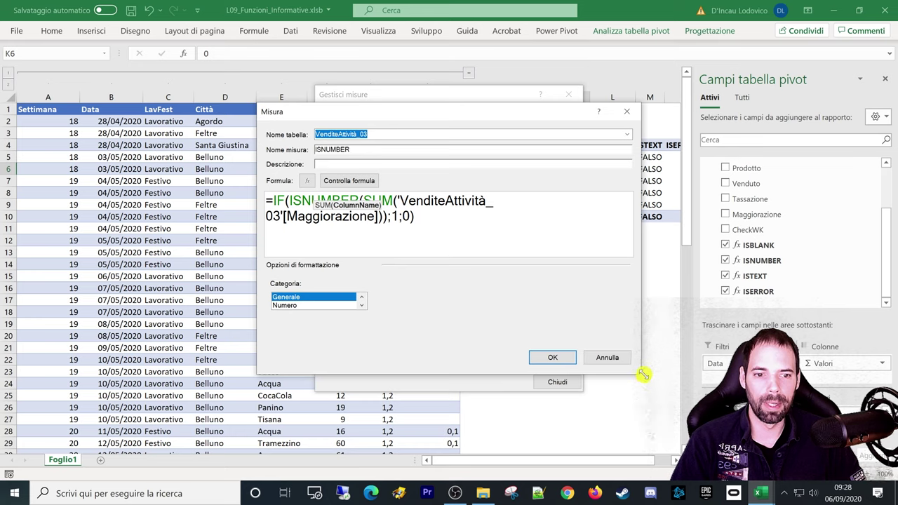
left_click_drag(640, 373, 733, 403)
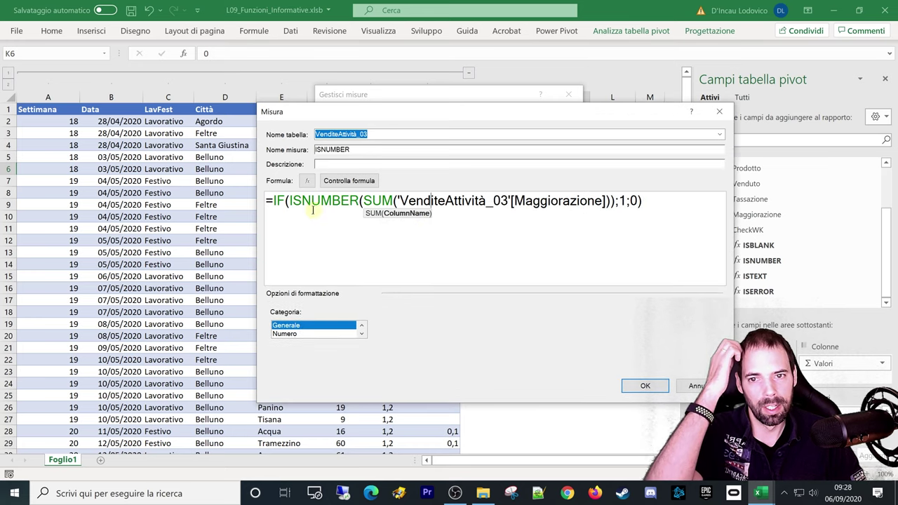
Step: Highlight the IF arguments, ISNUMBER, the SUM of Maggiorazione and the true result 1
left_click(361, 201)
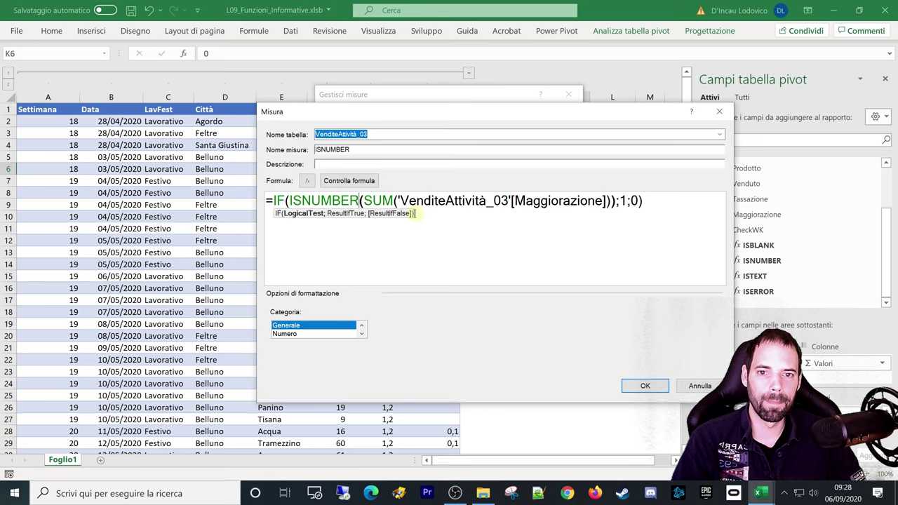
left_click_drag(363, 200, 604, 201)
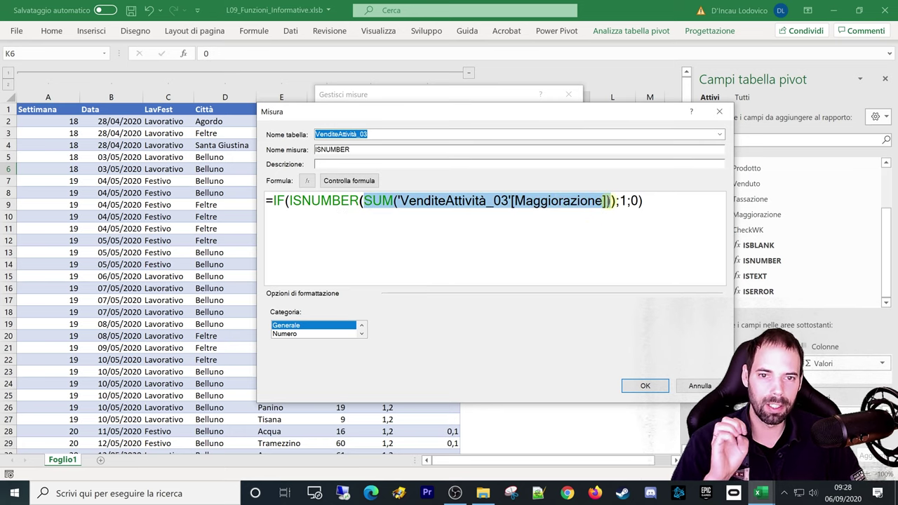
double_click(336, 201)
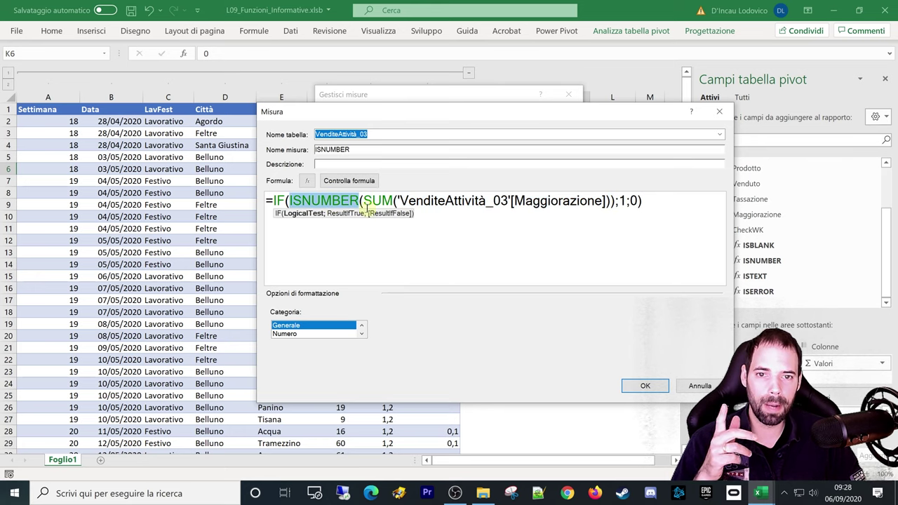
left_click_drag(401, 202, 601, 201)
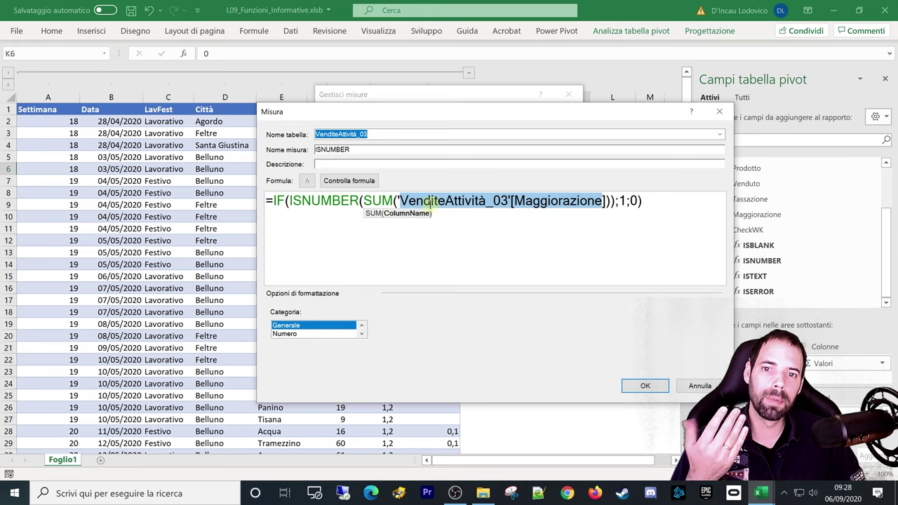
double_click(317, 201)
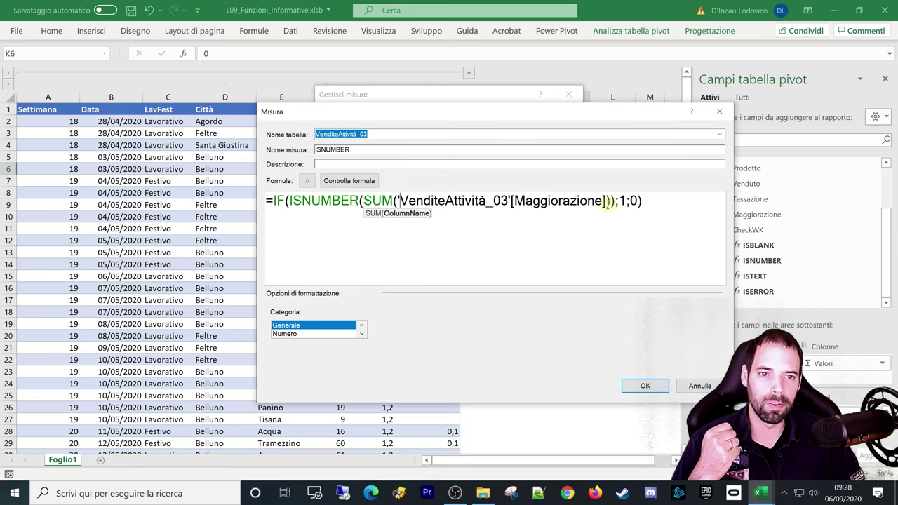
left_click_drag(610, 201, 382, 201)
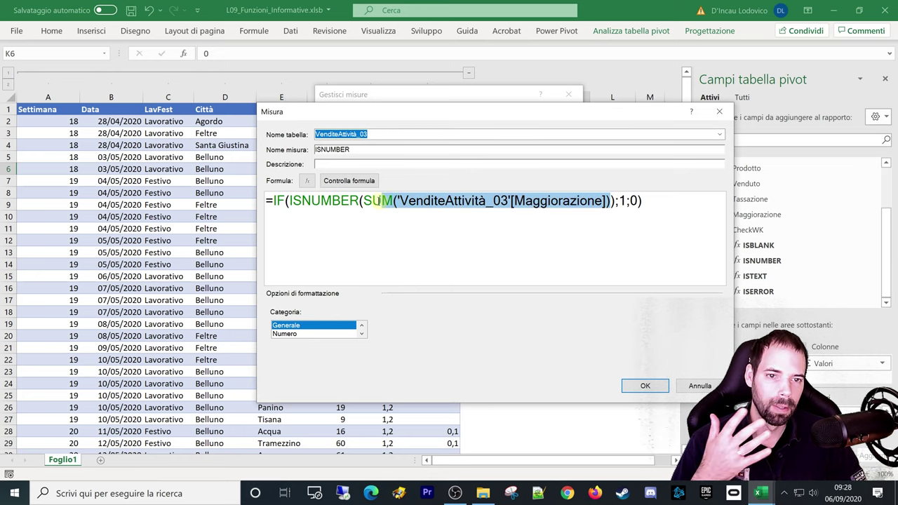
left_click_drag(377, 201, 368, 201)
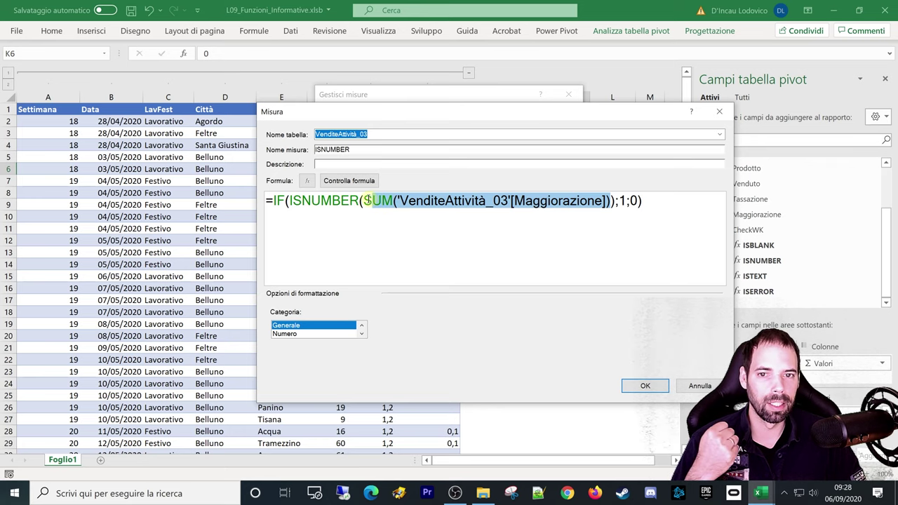
left_click(365, 201)
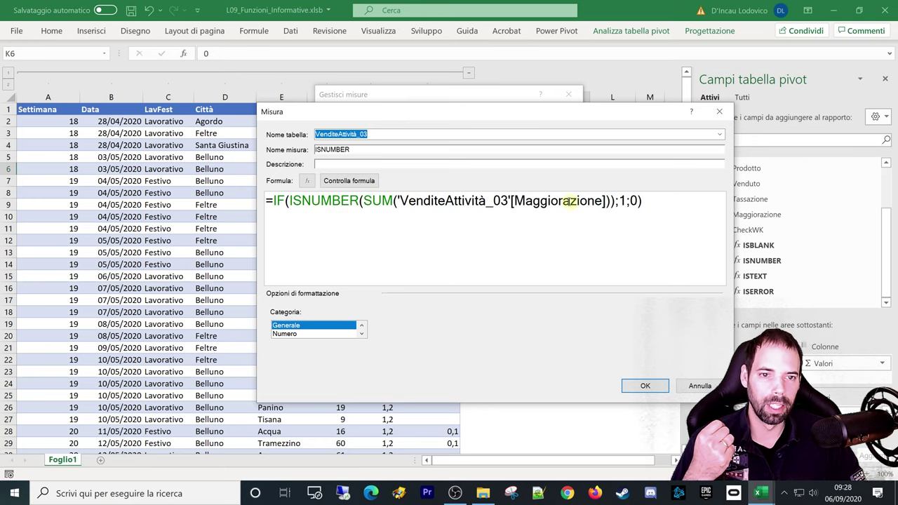
left_click_drag(464, 201, 582, 200)
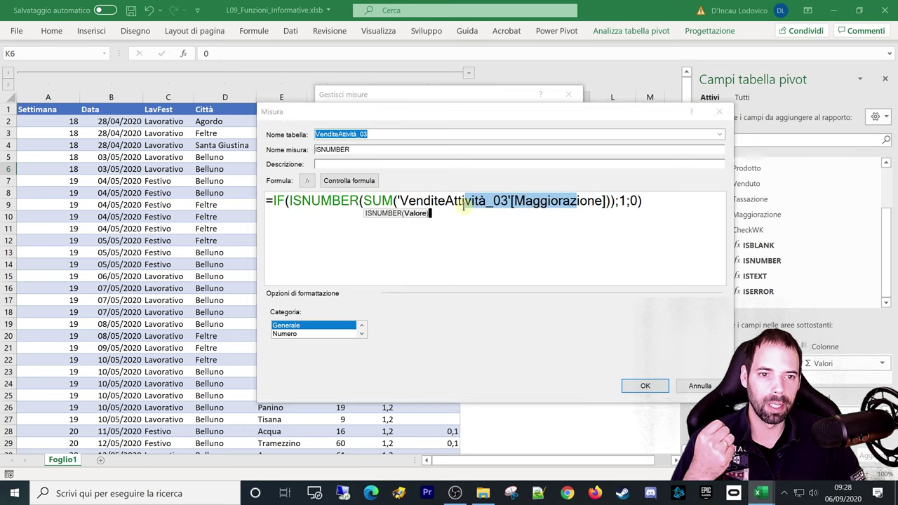
left_click(574, 243)
double_click(622, 200)
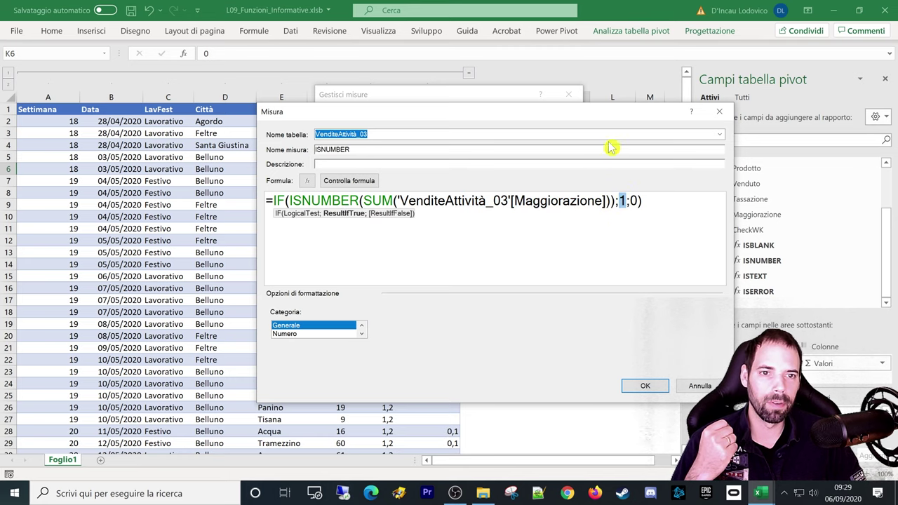
Step: Highlight the false result 0 and the ISNUMBER test, click OK, and close the measure manager
left_click_drag(608, 117, 608, 150)
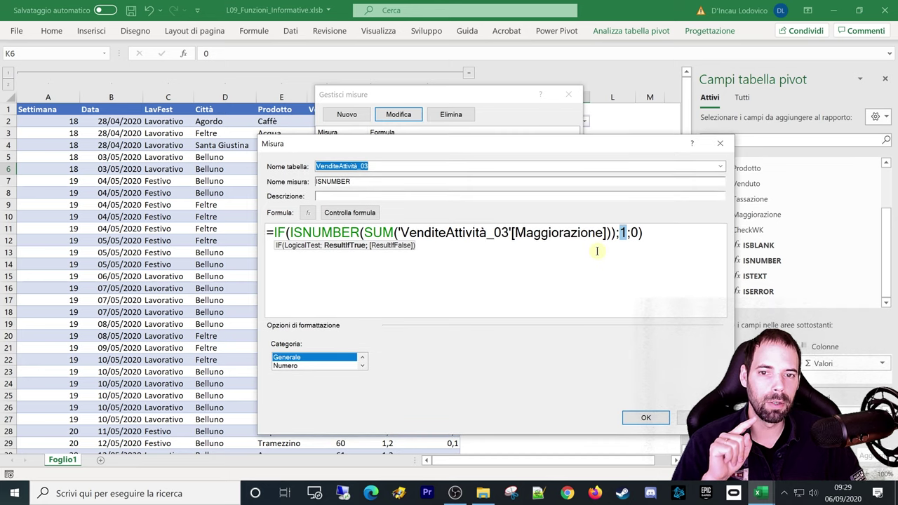
left_click(597, 250)
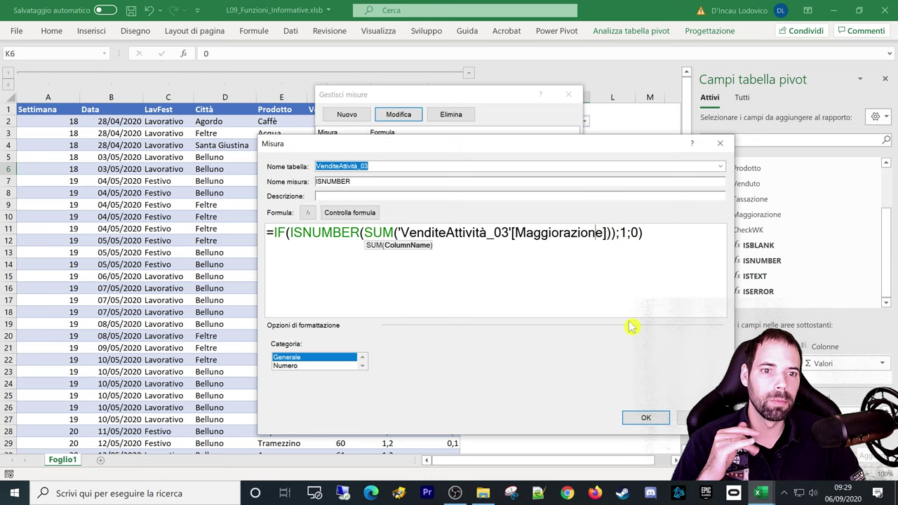
double_click(633, 232)
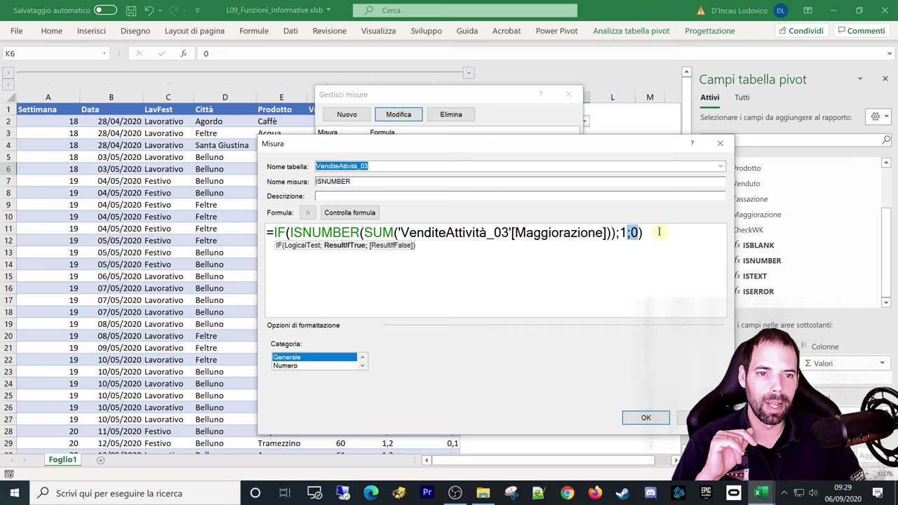
double_click(322, 237)
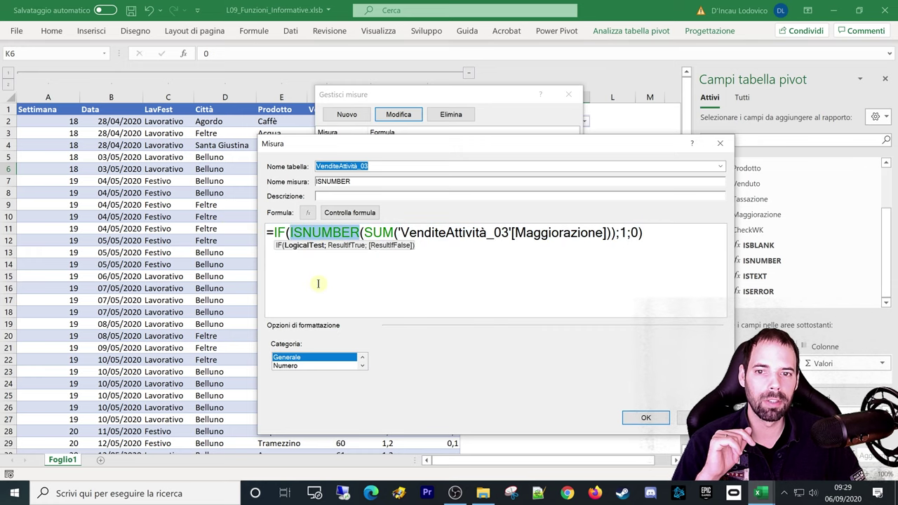
left_click(645, 418)
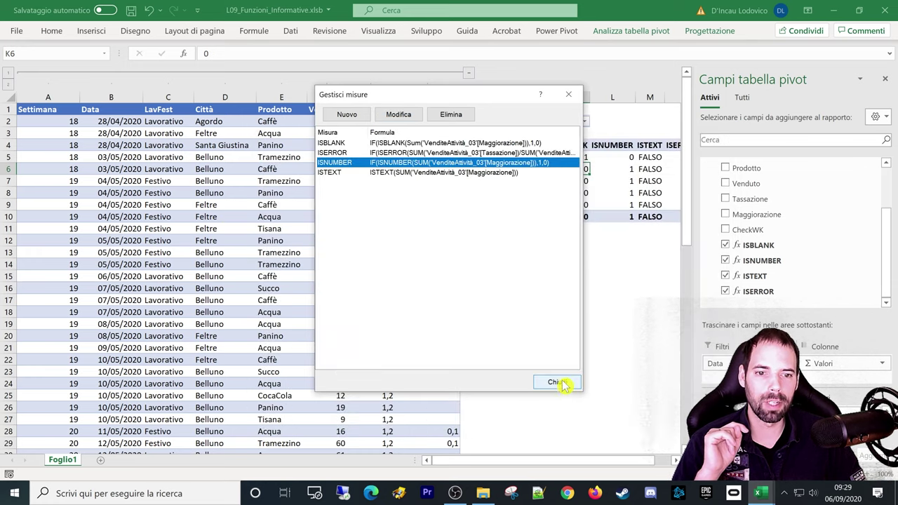
left_click(557, 383)
left_click(524, 275)
Step: Select the ISBLANK and ISNUMBER values for weeks 18–22 to compare them, then show Power Pivot
left_click(580, 157)
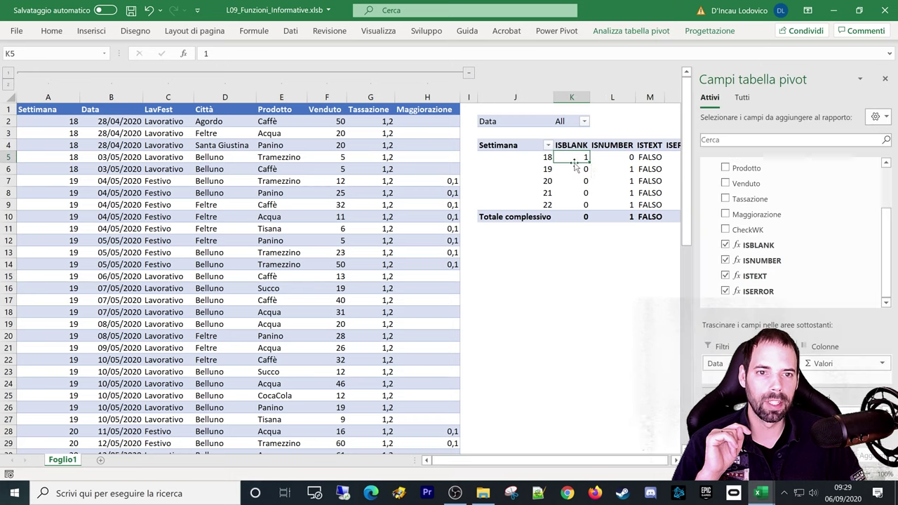
mouse_move(572, 158)
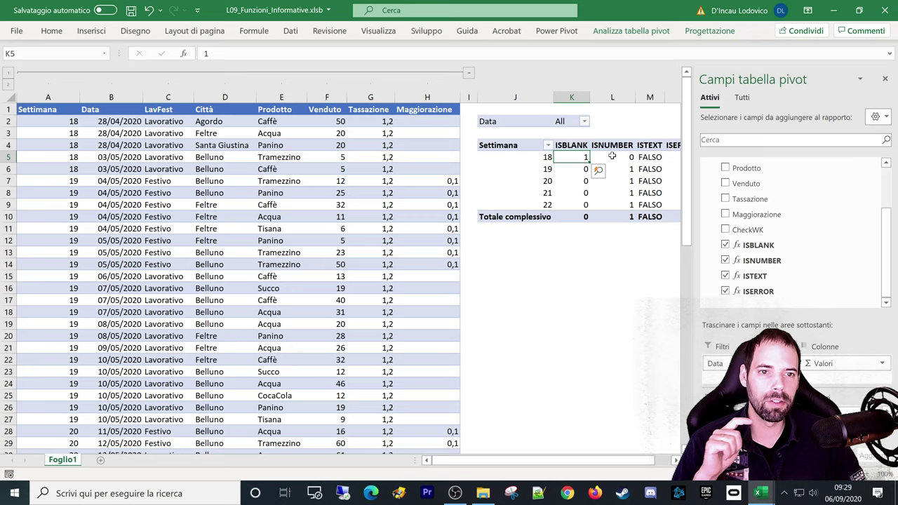
mouse_move(612, 157)
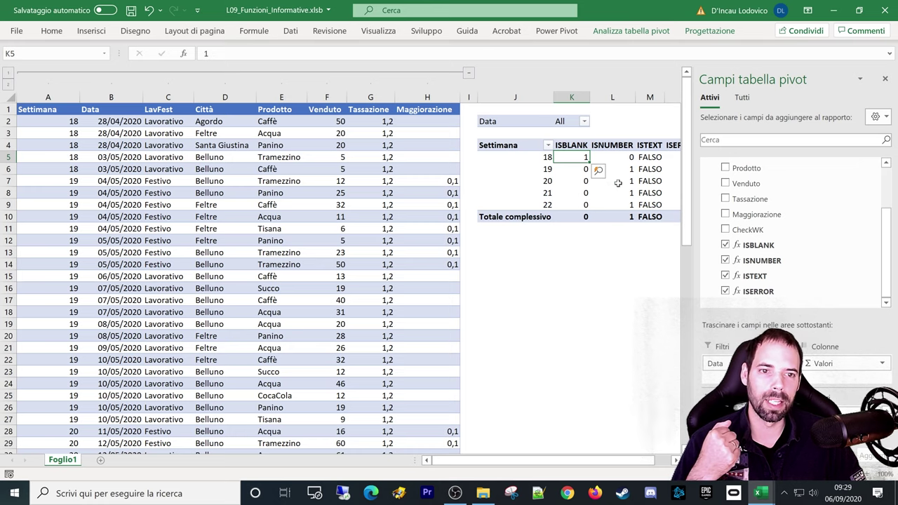
left_click_drag(583, 158, 582, 205)
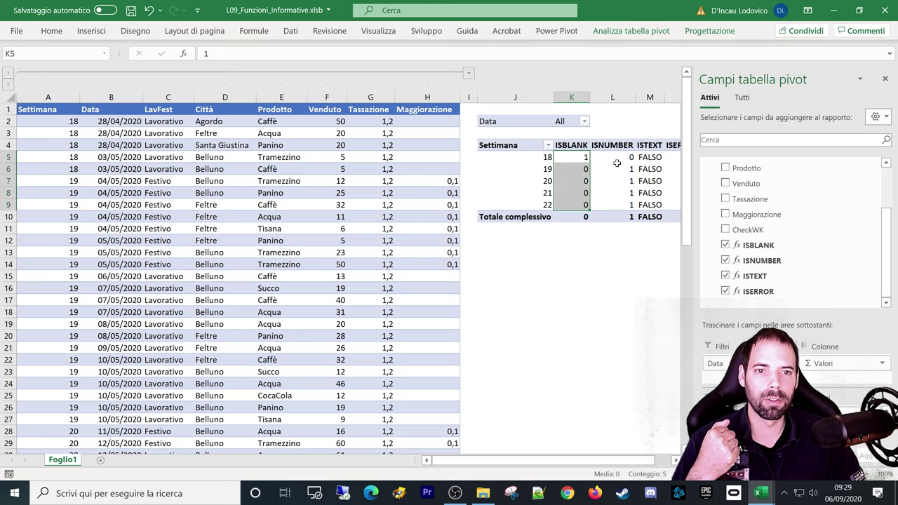
left_click_drag(617, 159, 619, 207)
left_click_drag(582, 157, 588, 203)
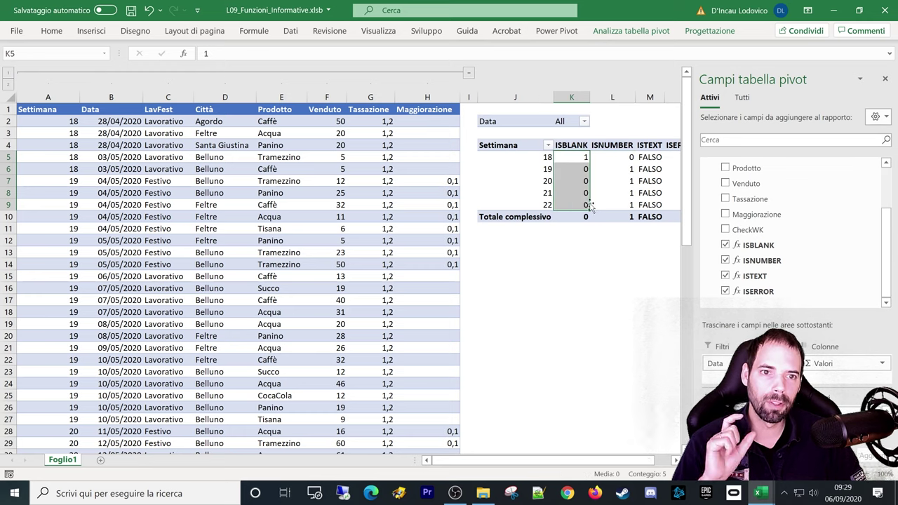
left_click_drag(613, 160, 609, 204)
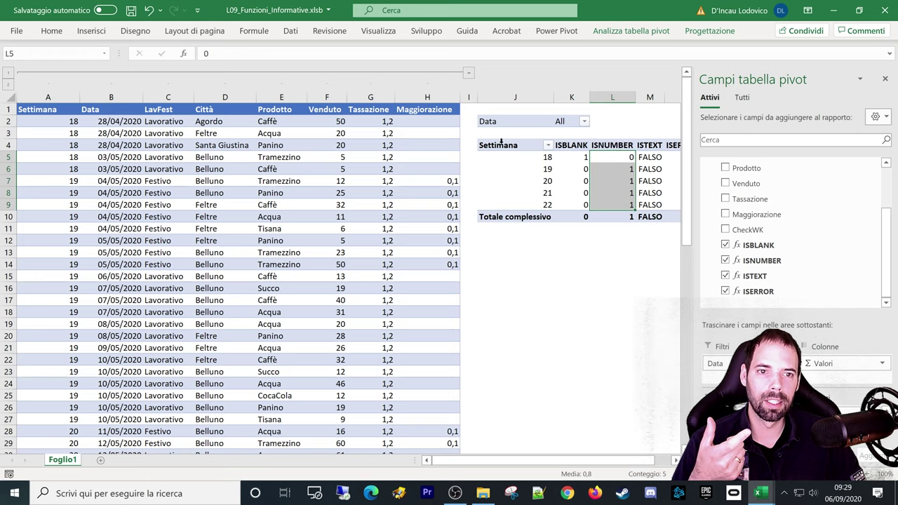
left_click(556, 31)
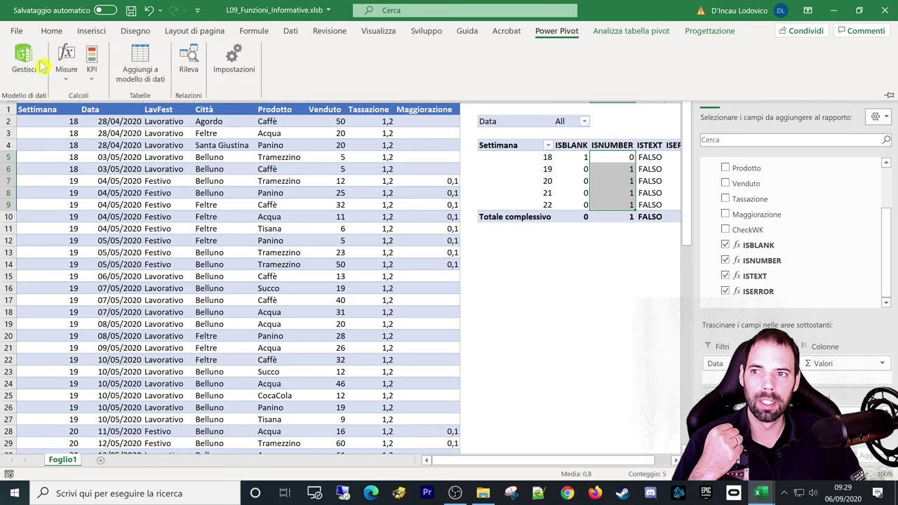
Step: In the data model, start a new column formula =is, which raises a DAX syntax error
left_click(28, 61)
left_click(504, 157)
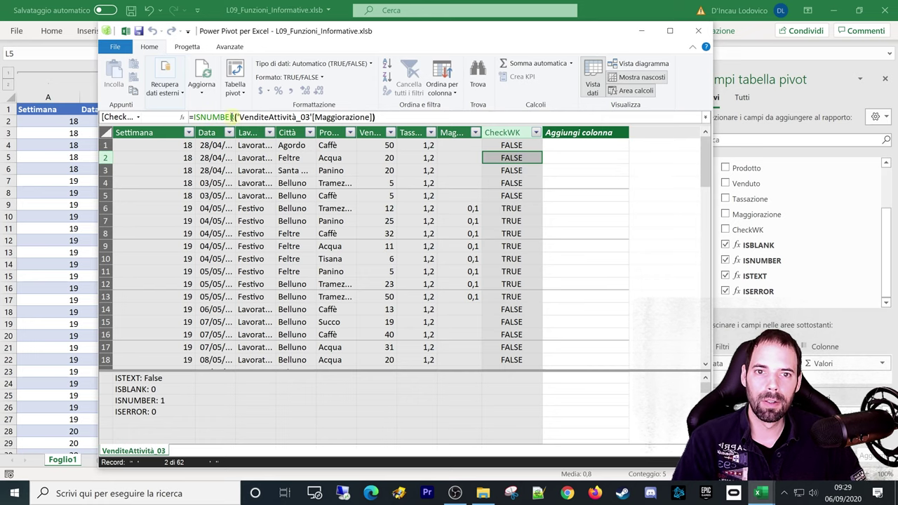
left_click(576, 133)
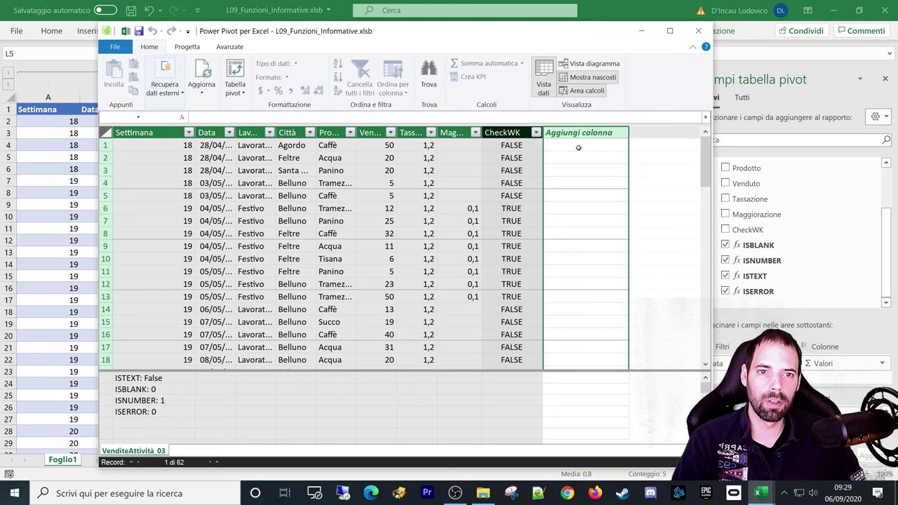
left_click(577, 147)
left_click(321, 120)
type("=")
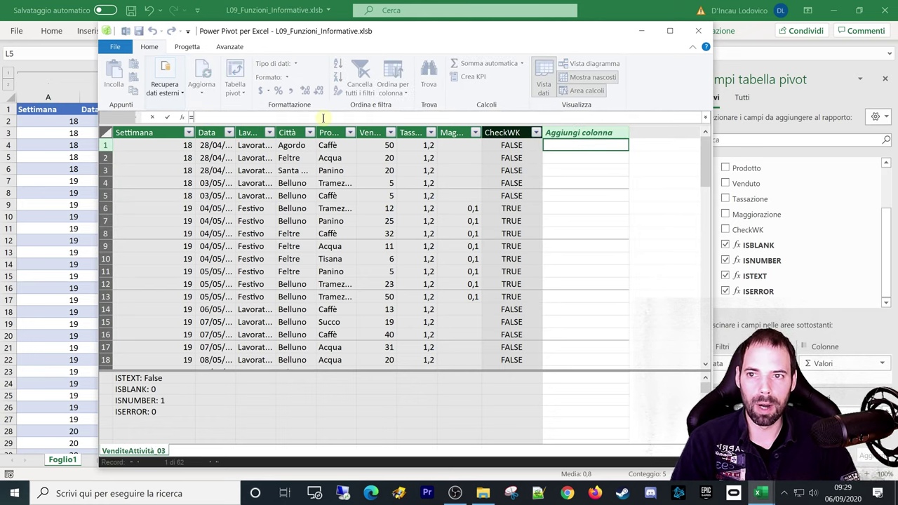
type("is")
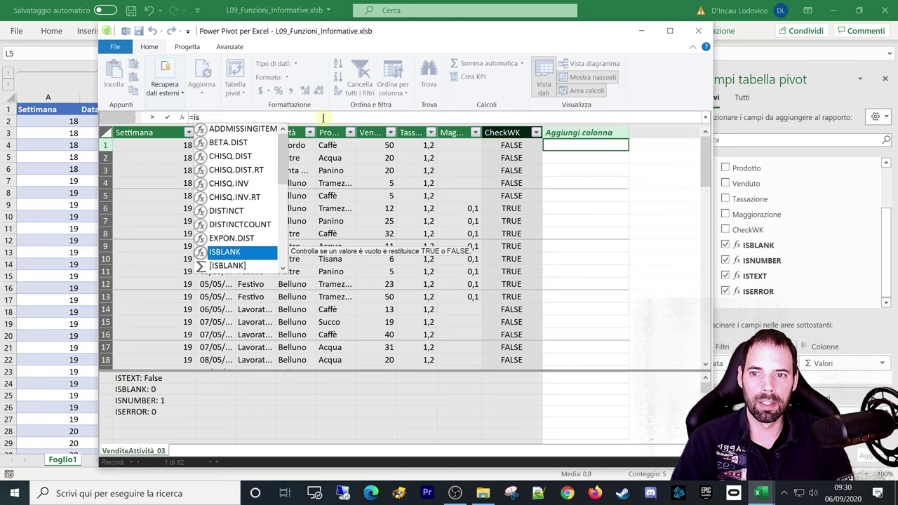
key("Escape")
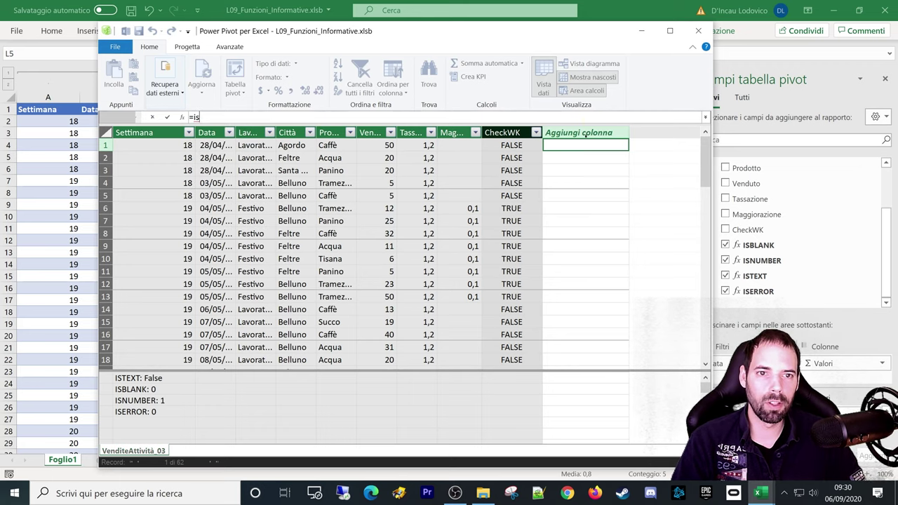
key("Return")
left_click(579, 272)
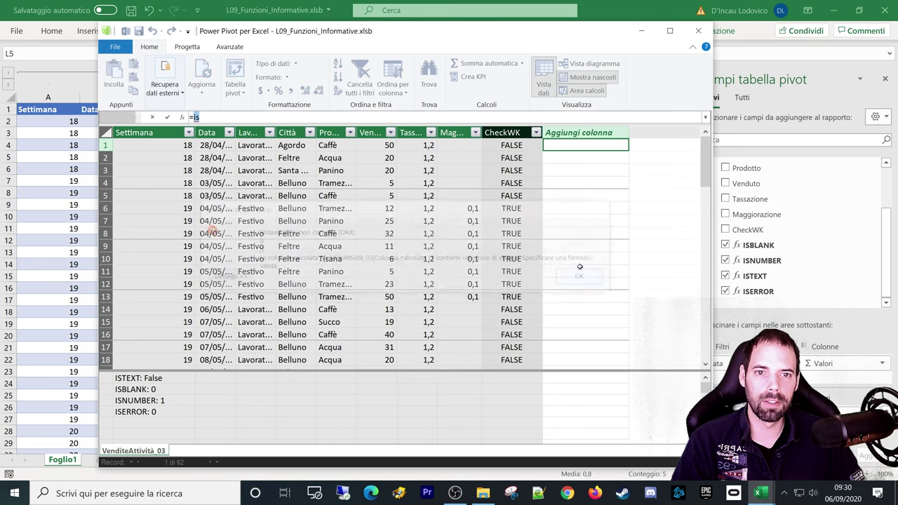
Step: Abandon the unfinished column and view the CheckWK =ISNUMBER(Maggiorazione) formula
key("Return")
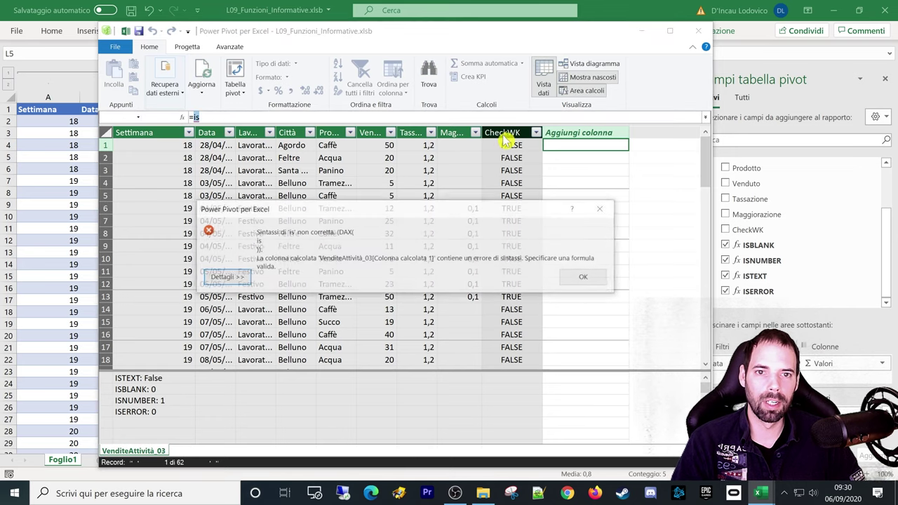
key("Escape")
double_click(495, 134)
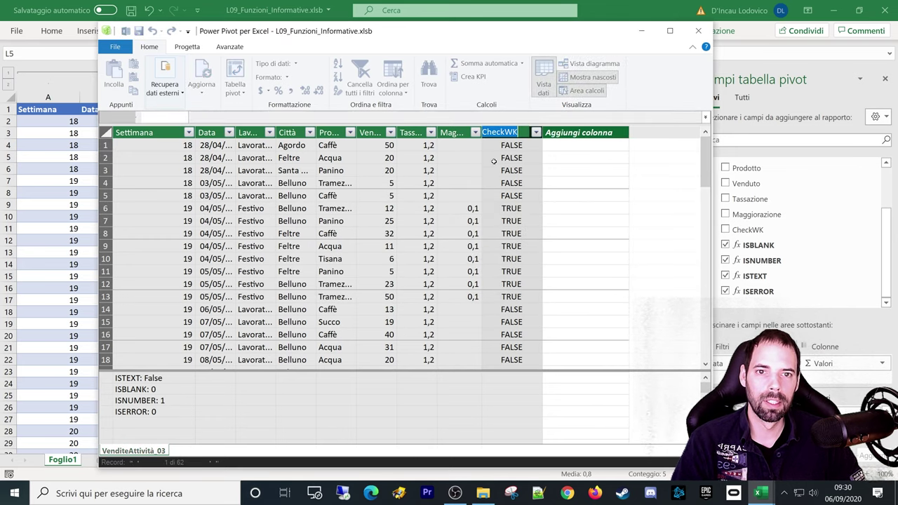
left_click(500, 143)
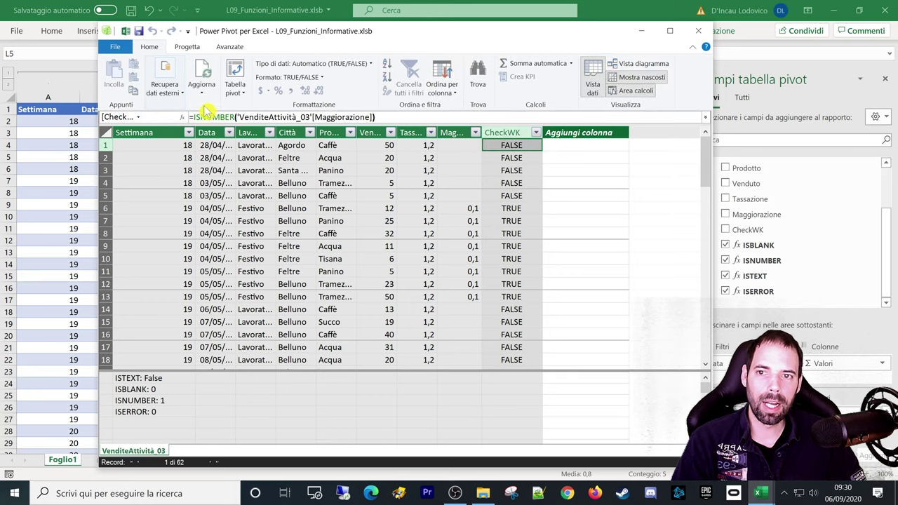
mouse_move(191, 117)
left_mouse_down()
mouse_move(383, 115)
mouse_move(212, 117)
left_mouse_up()
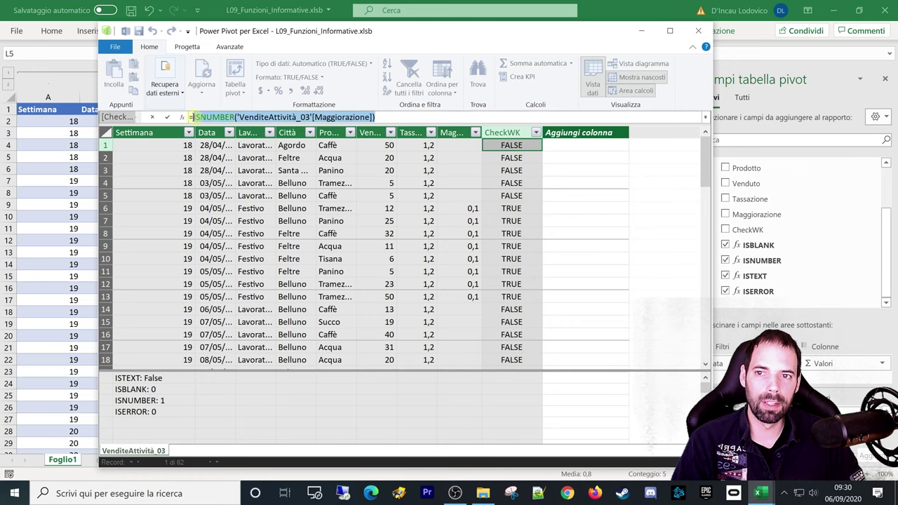
double_click(213, 117)
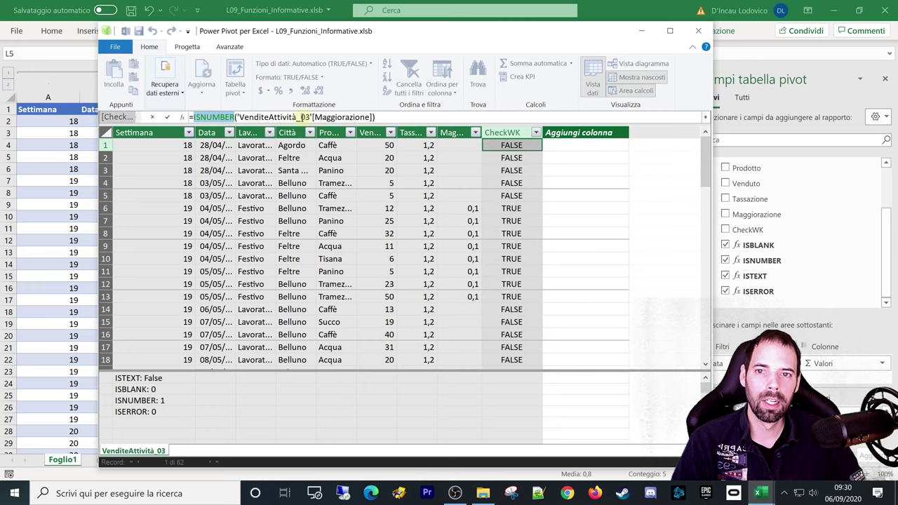
left_click(505, 168)
left_click(506, 233)
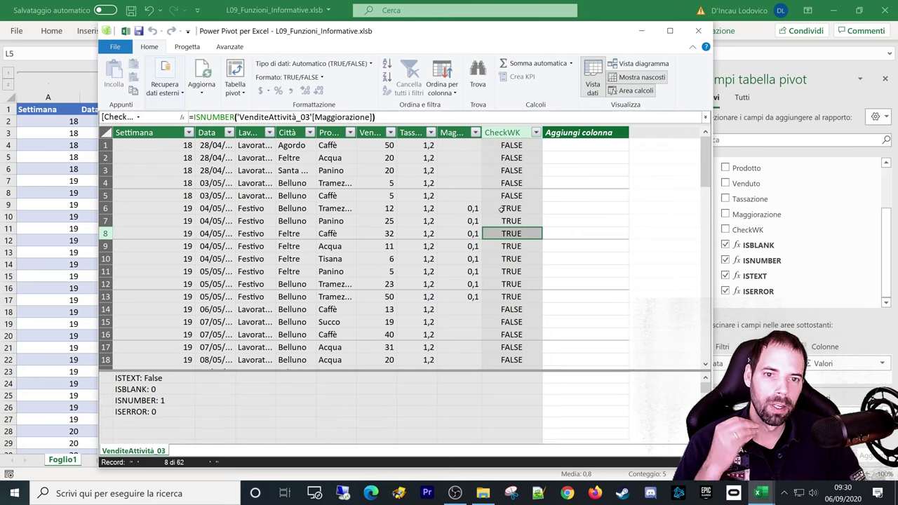
Step: Open the ISNUMBER measure formula, highlight its test and 1/0 results, then undo and cancel unchanged
left_click(155, 401)
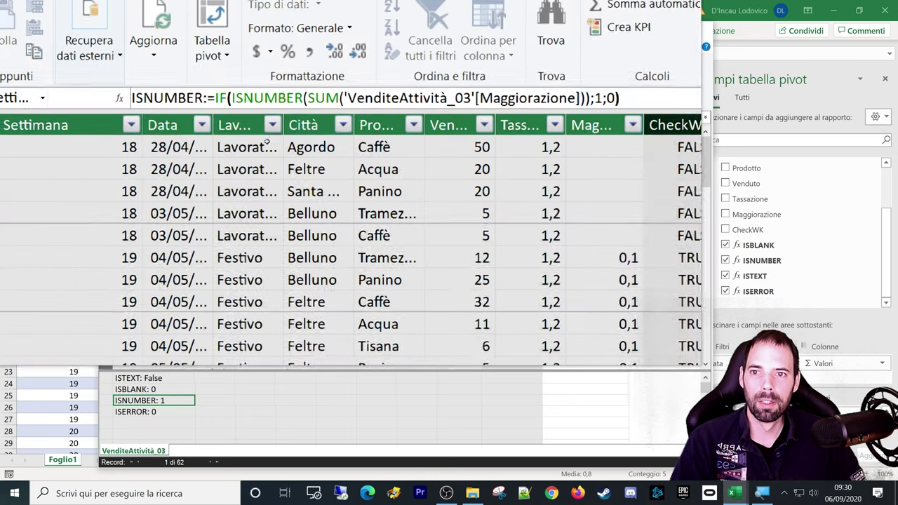
double_click(256, 118)
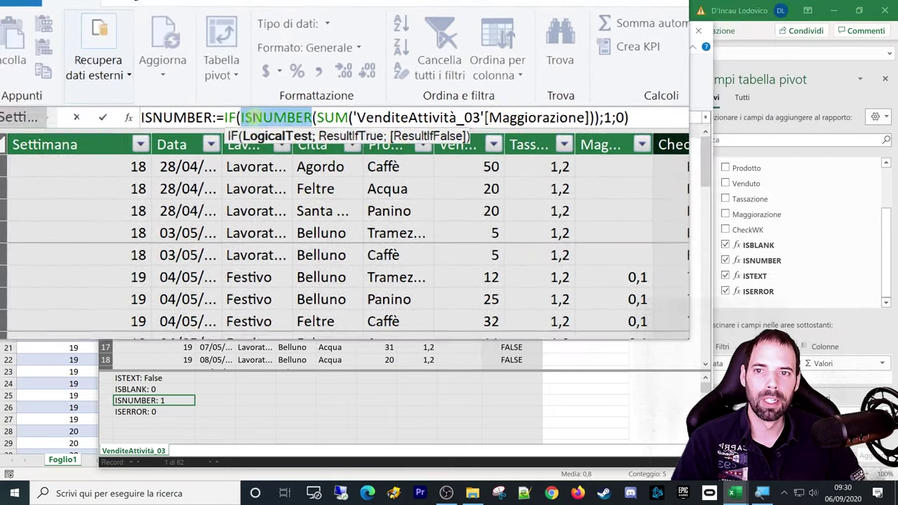
left_click(242, 115)
left_click_drag(246, 114, 593, 114)
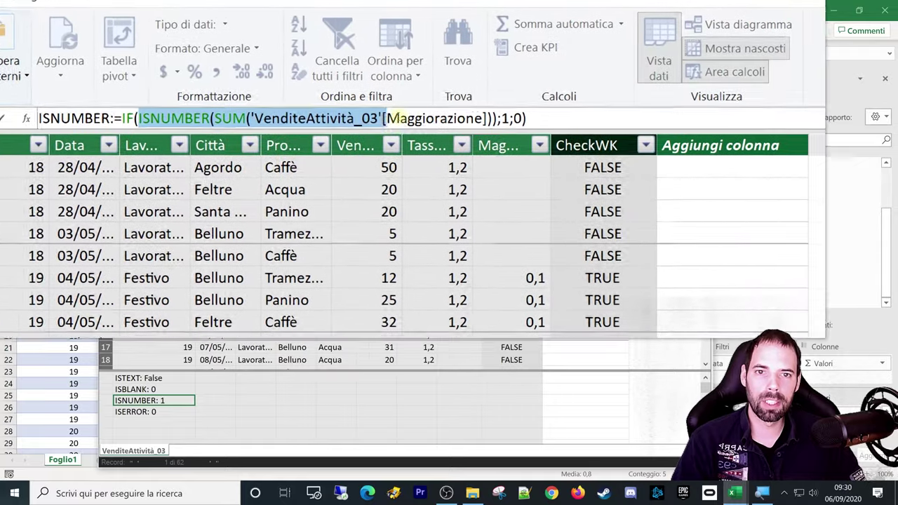
left_click_drag(444, 120, 457, 118)
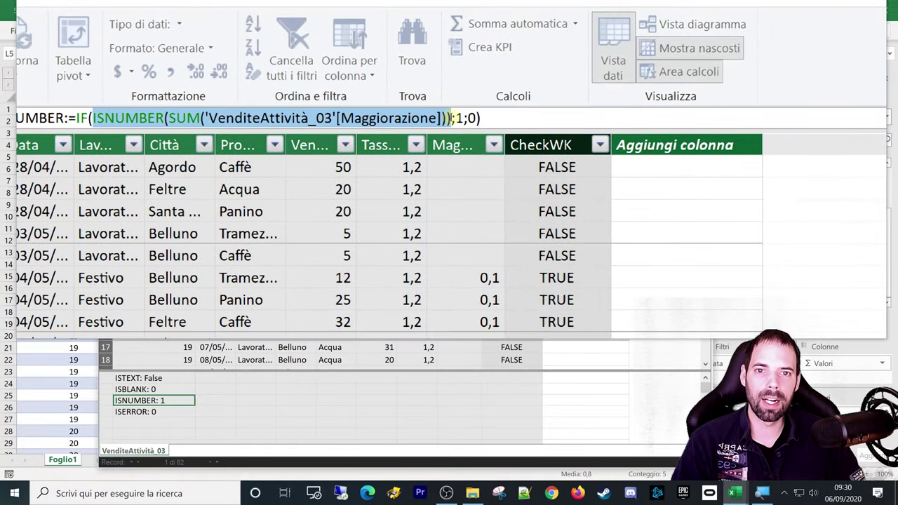
left_click(462, 118)
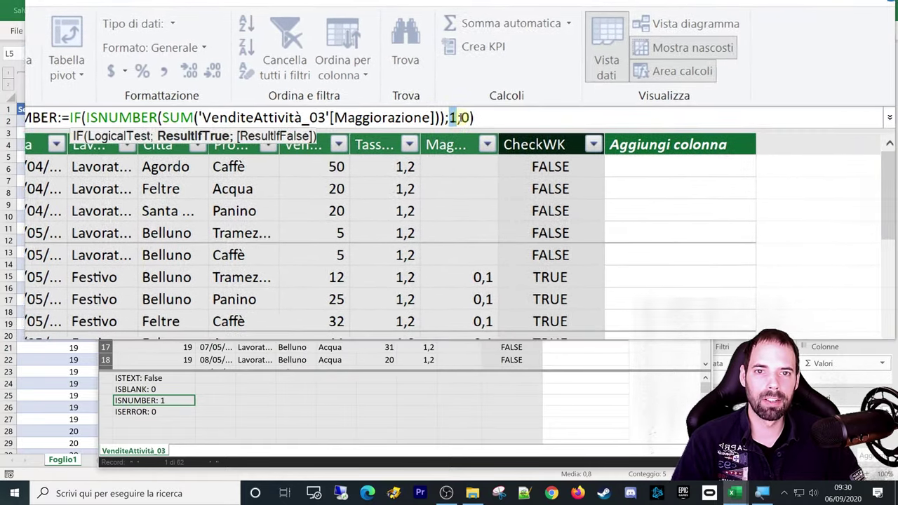
double_click(465, 118)
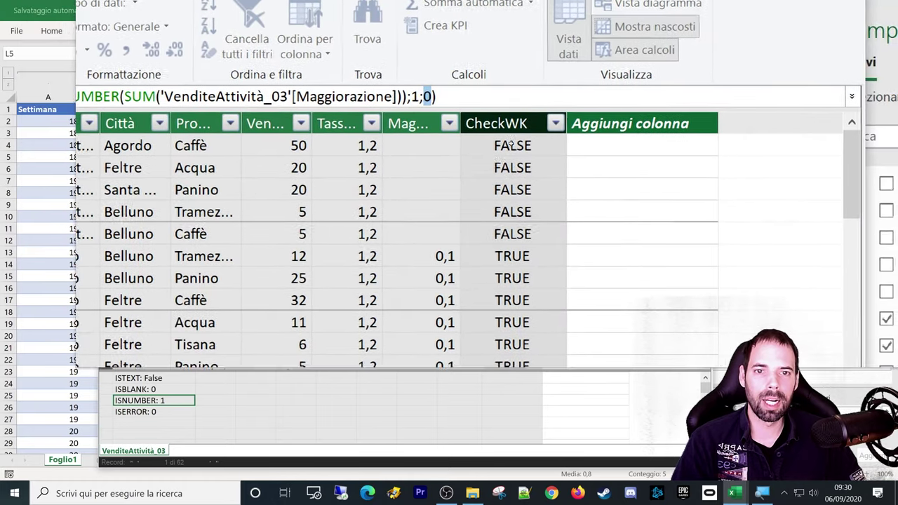
left_click(493, 134)
key("ctrl+z")
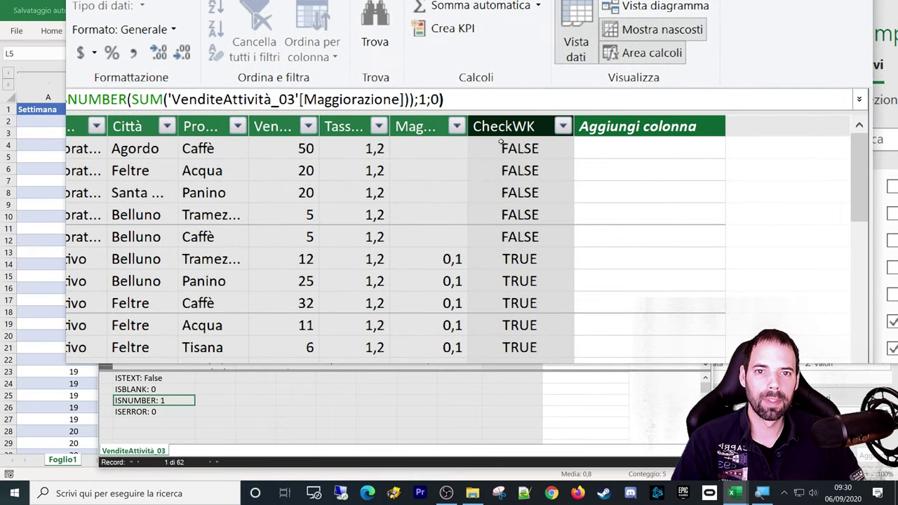
key("Escape")
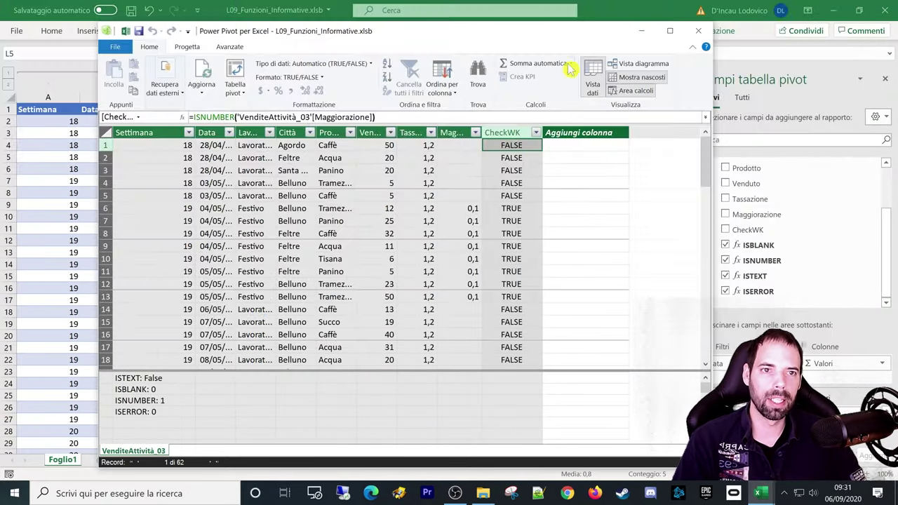
Step: Add CheckWK to the pivot values, counting 5, 21, 8, 15 and 13 rows per week
left_click(697, 31)
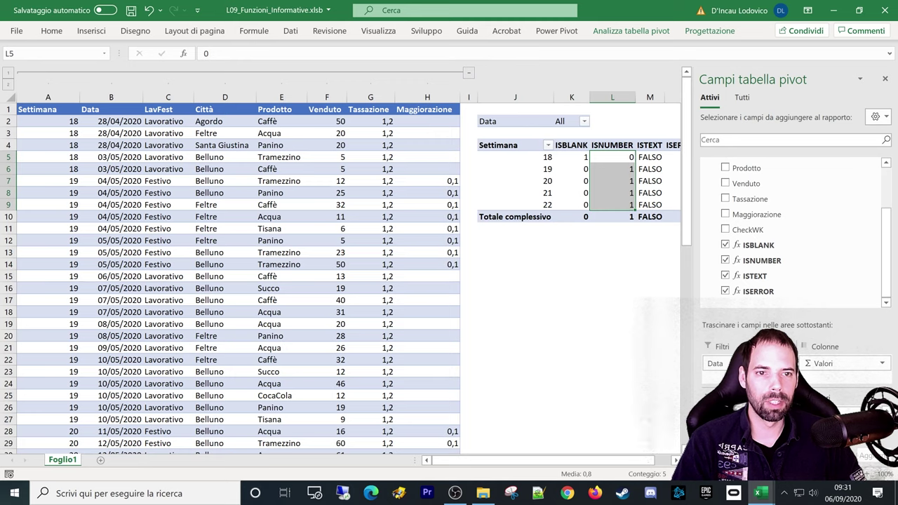
left_click(725, 229)
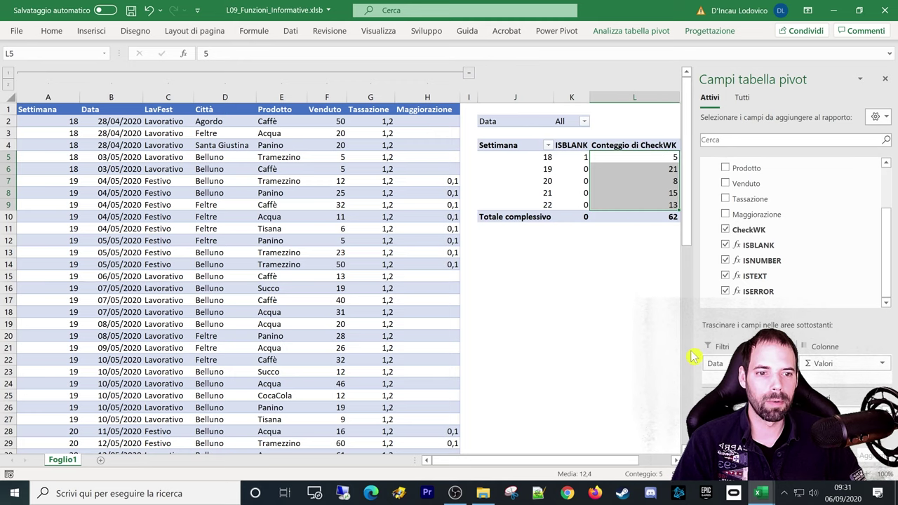
left_click_drag(691, 351, 745, 344)
left_click(644, 160)
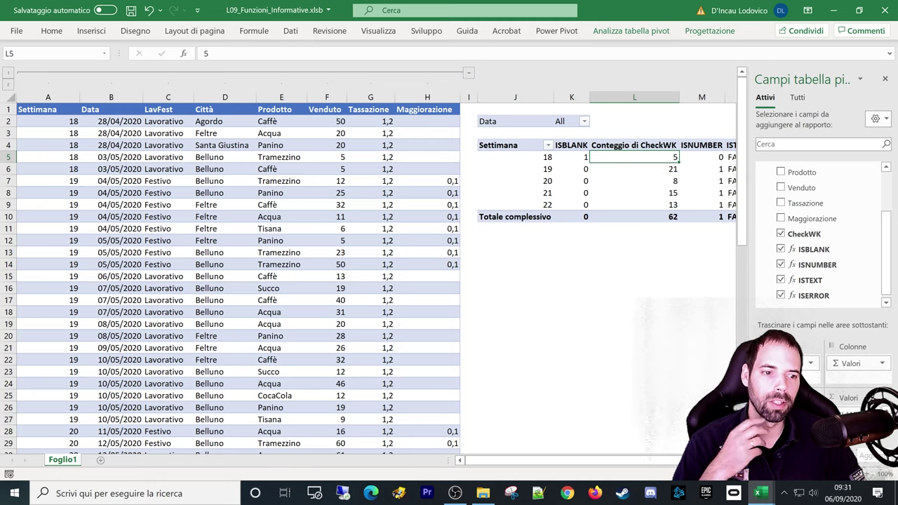
Step: Try Somma and Media summaries for CheckWK, dismiss the Boolean warnings, and cancel
left_click(880, 414)
left_click(806, 396)
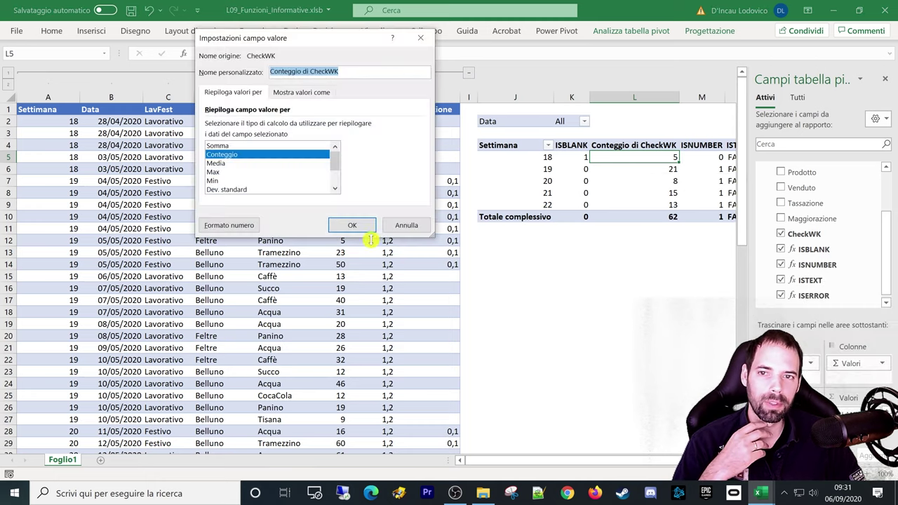
left_click(249, 145)
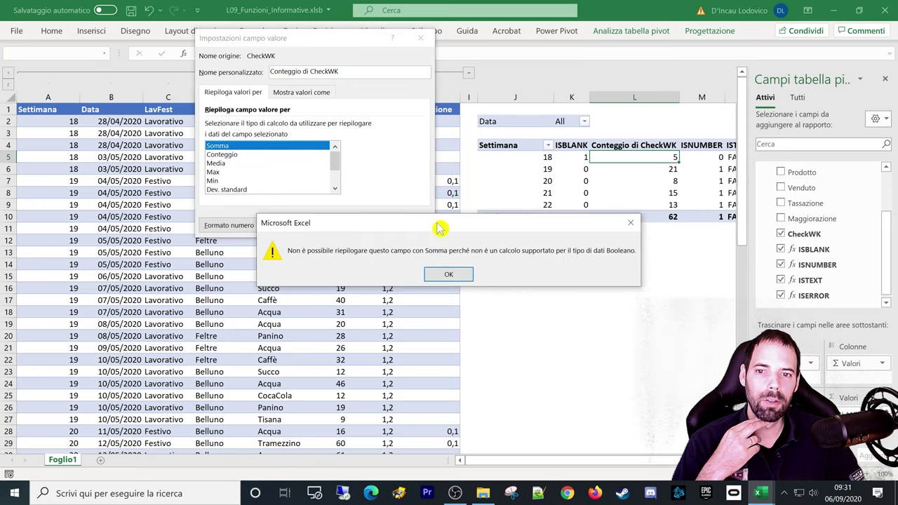
left_click(410, 228)
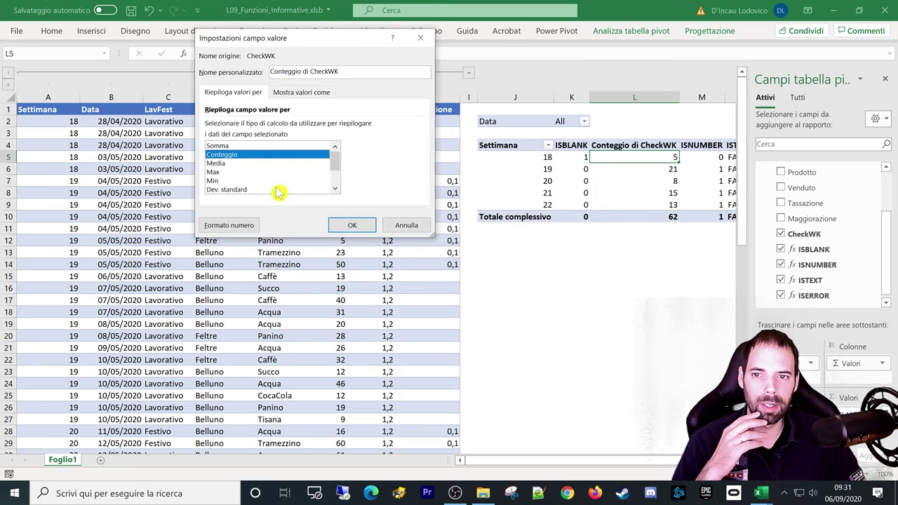
left_click(277, 190)
left_click(438, 280)
left_click(253, 167)
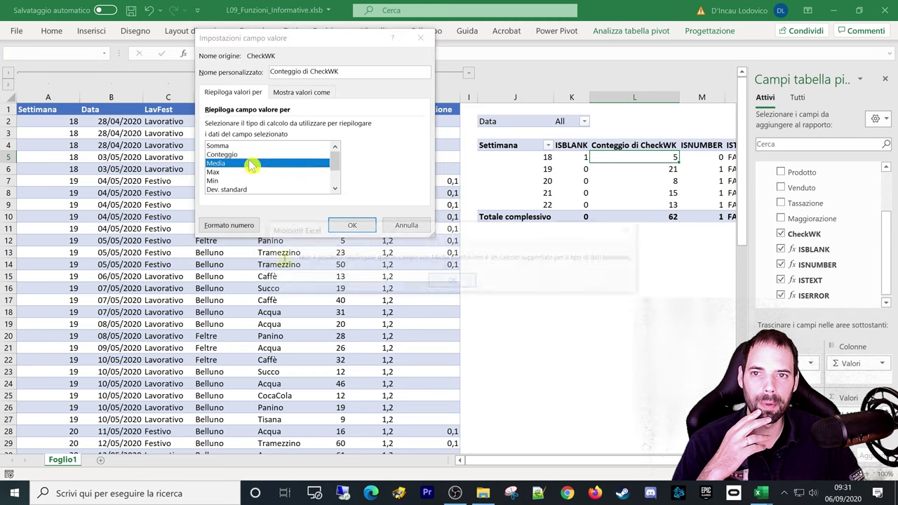
left_click(450, 283)
left_click(407, 226)
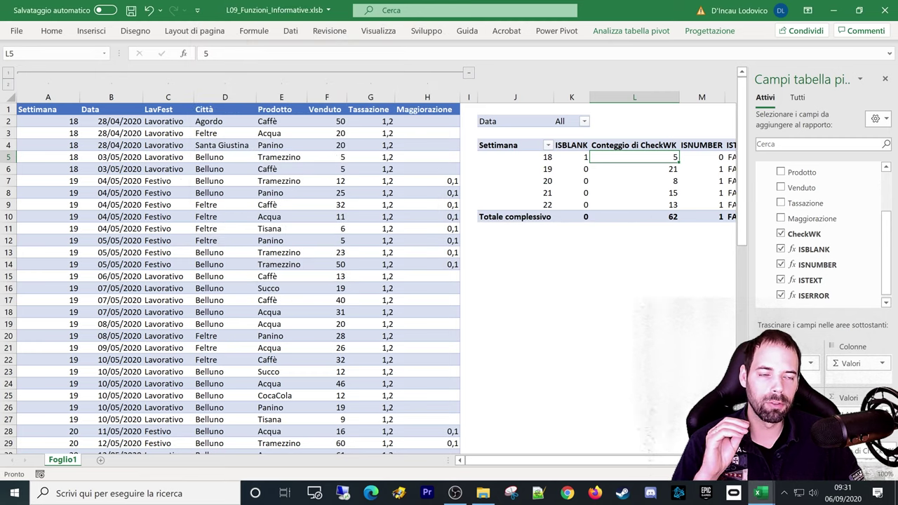
Step: Move CheckWK into the row labels and compare week 18's FALSO row with its blank Maggiorazione cells
left_click_drag(852, 410, 786, 411)
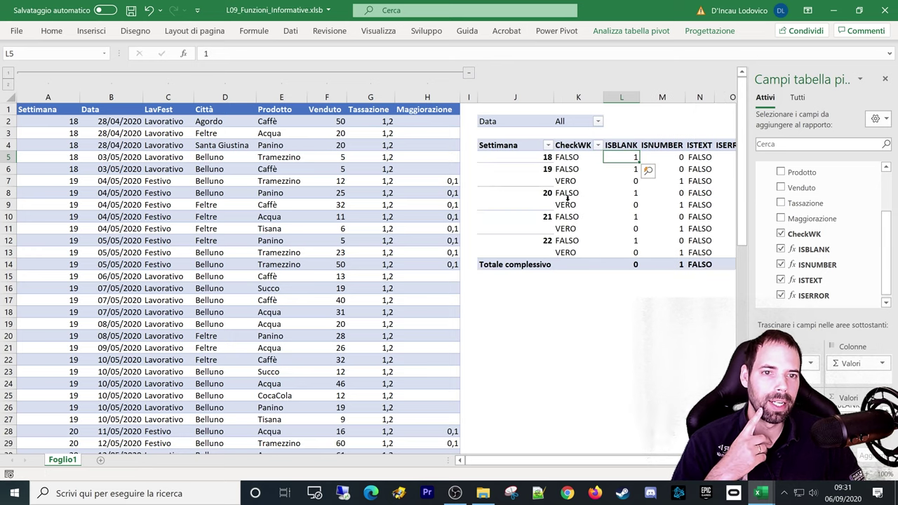
left_click(542, 157)
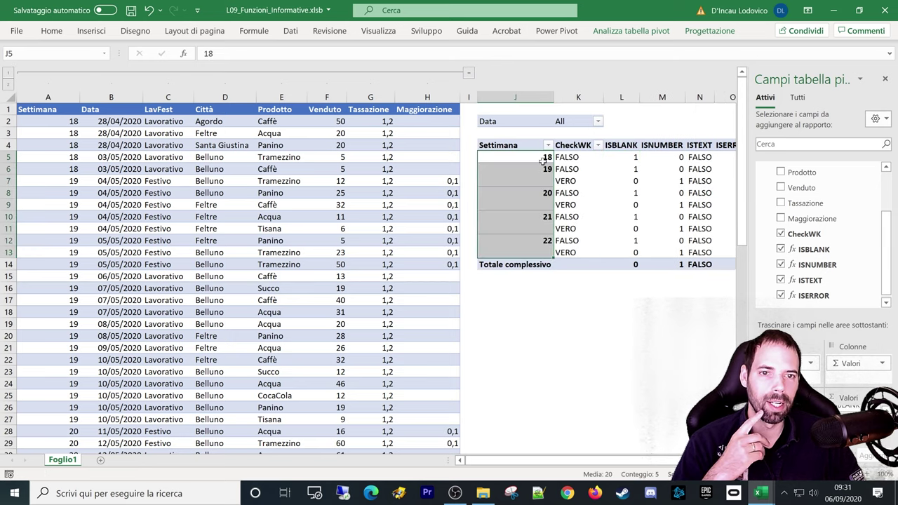
left_click(564, 157)
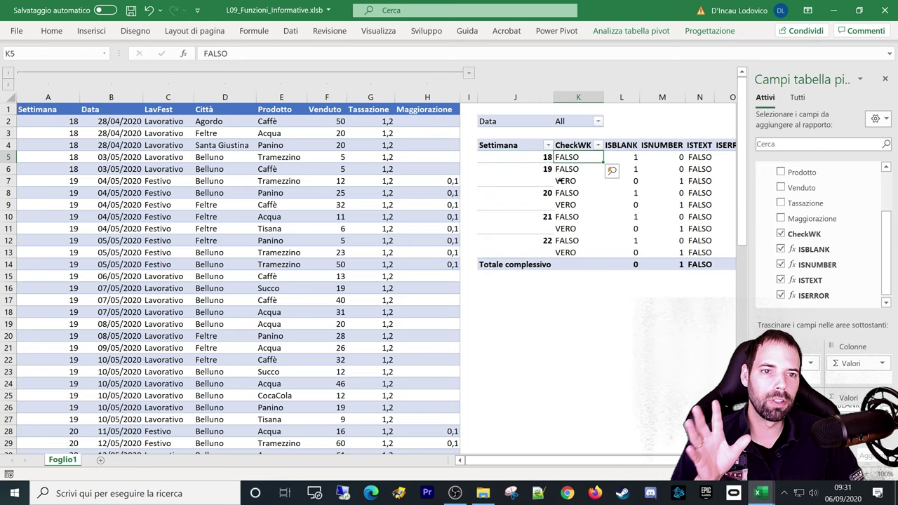
left_click_drag(418, 122, 417, 170)
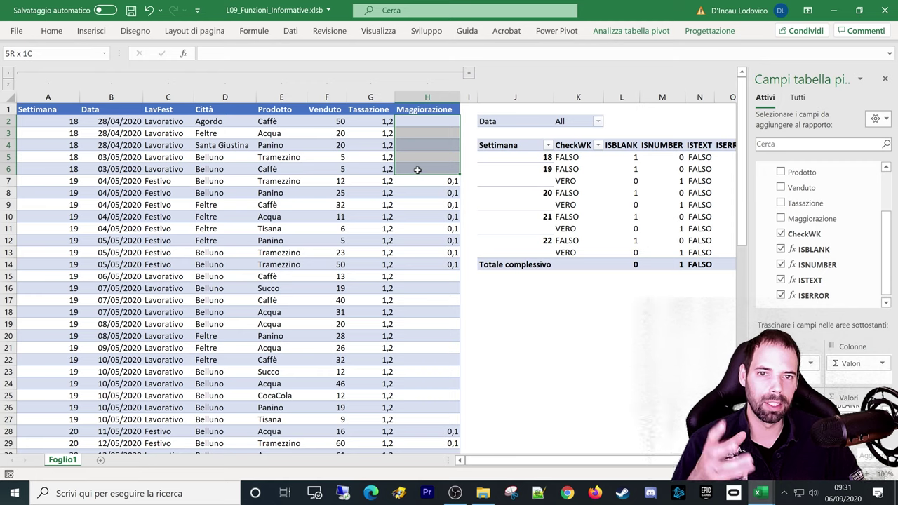
left_click_drag(418, 171, 54, 169)
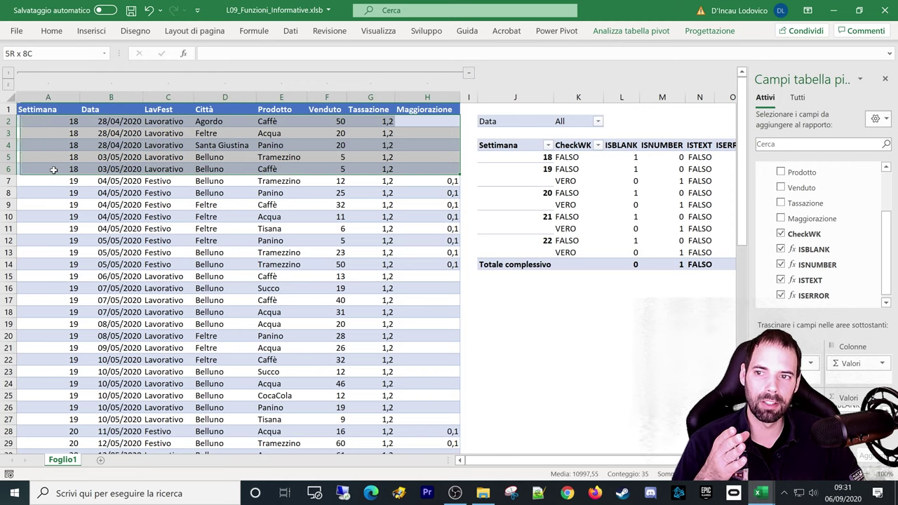
left_click(569, 158)
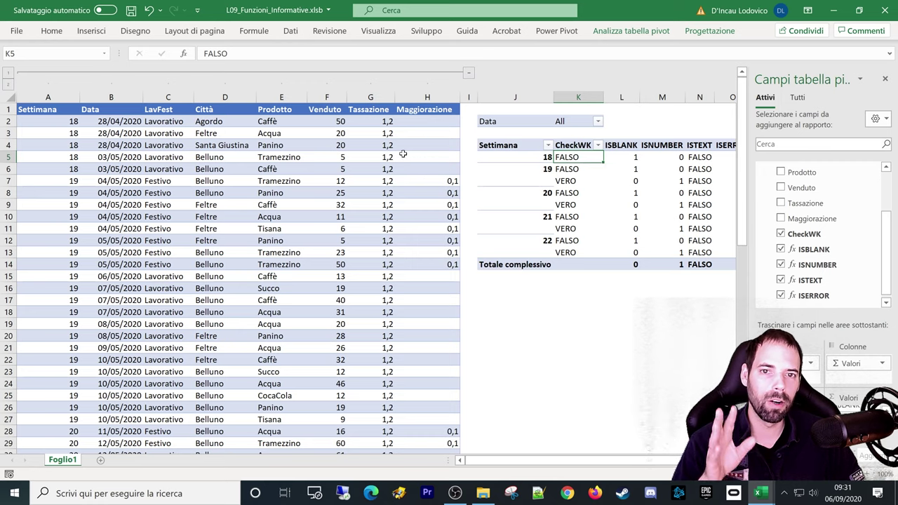
Step: Compare the ISNUMBER results of week 19's FALSO and VERO rows
left_click(564, 170)
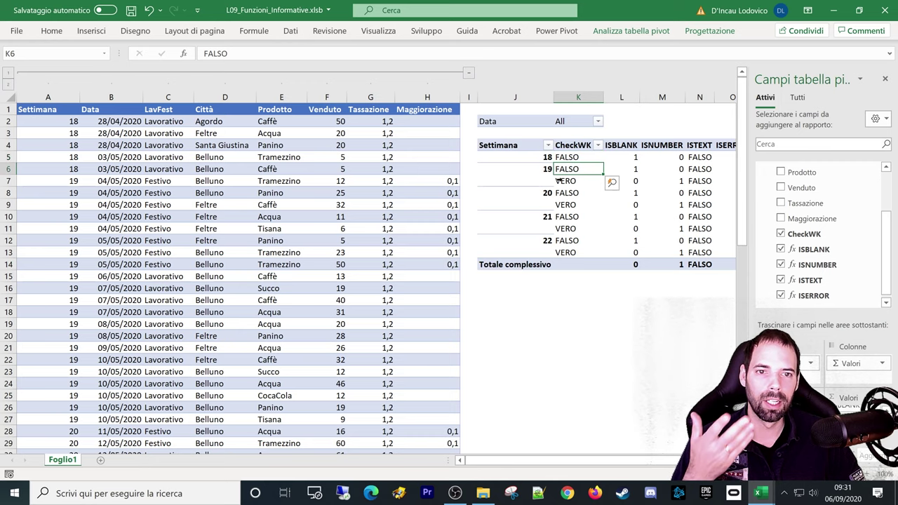
left_click(571, 182)
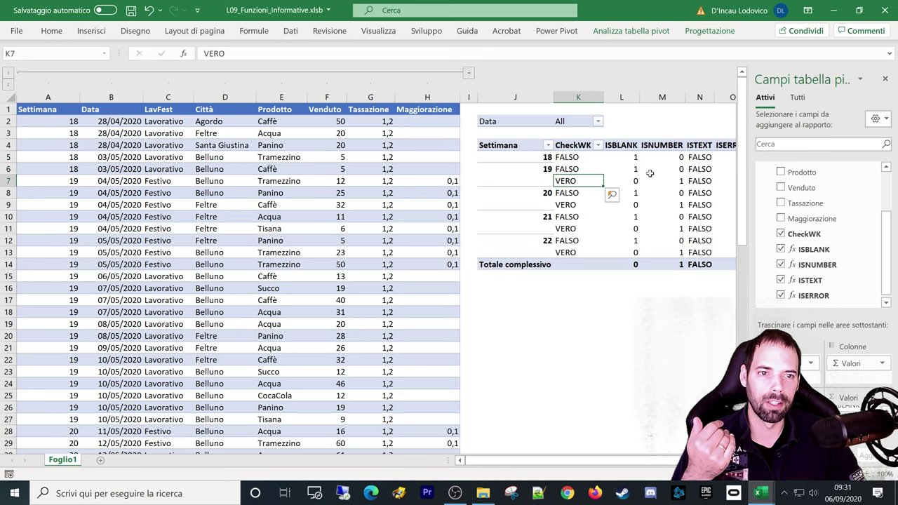
left_click(676, 180)
left_click(675, 169)
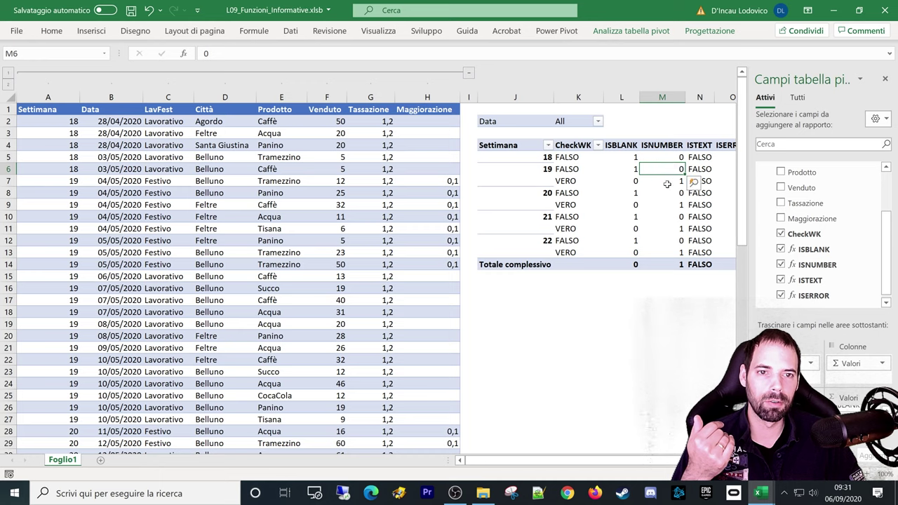
left_click(675, 180)
left_click(675, 169)
left_click(565, 180)
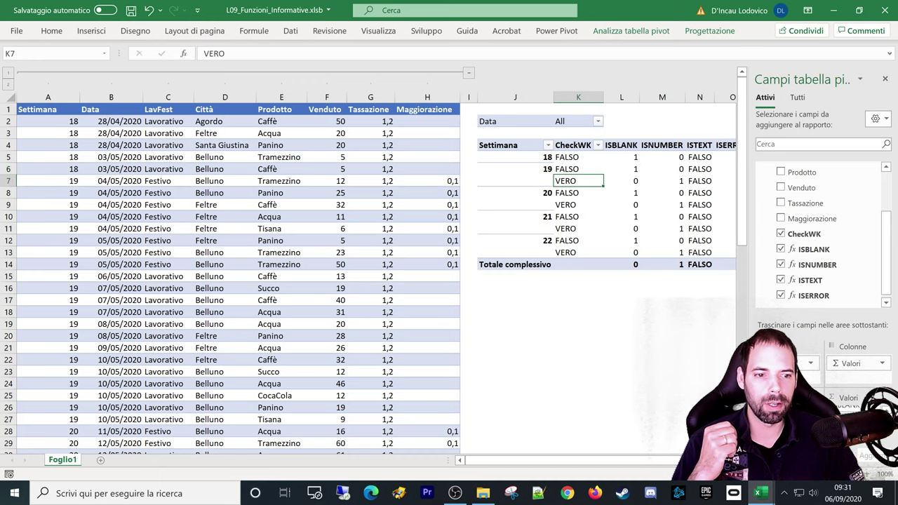
left_click(541, 169)
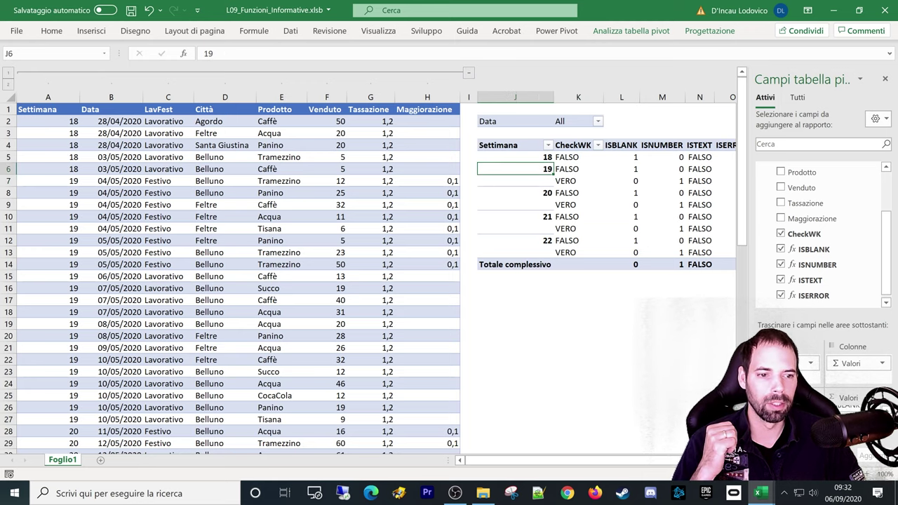
mouse_move(785, 414)
left_mouse_down()
mouse_move(785, 375)
mouse_move(786, 414)
left_mouse_up()
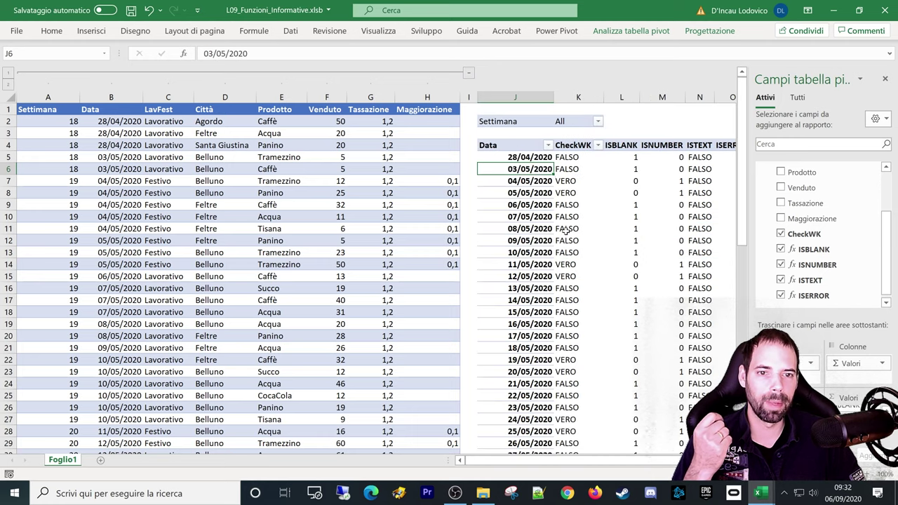
left_click(577, 264)
key("ctrl+space")
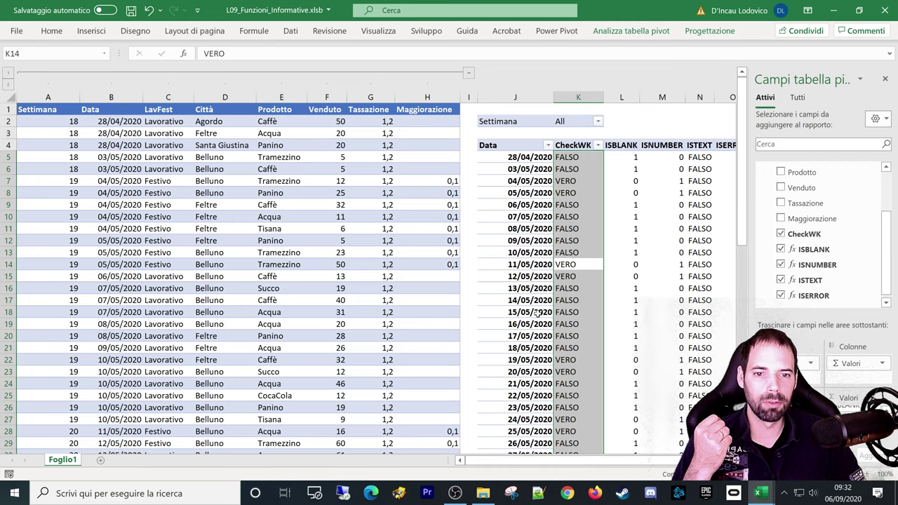
left_click(536, 312)
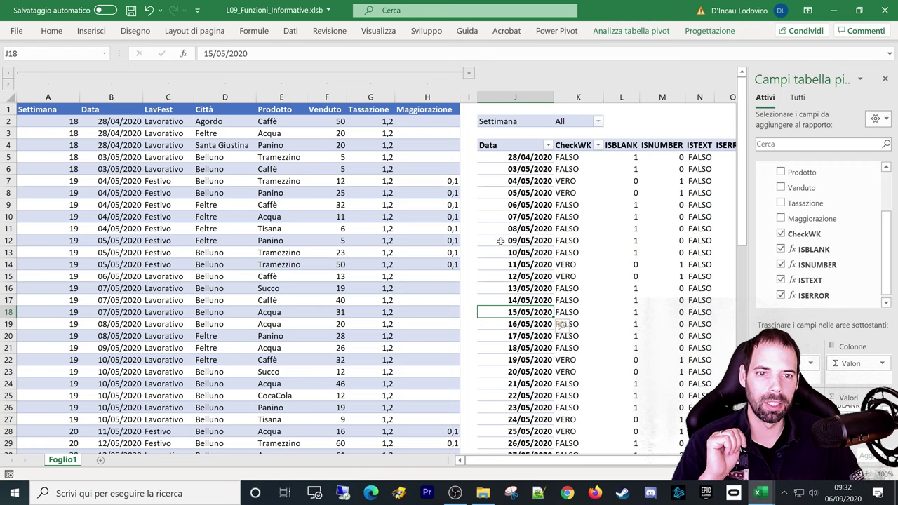
left_click(545, 271)
left_click(545, 324)
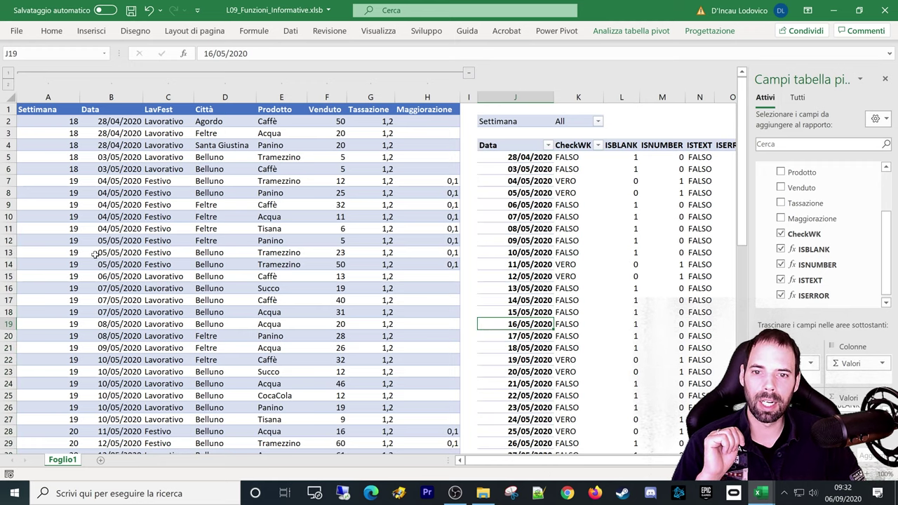
mouse_move(94, 255)
left_mouse_down()
mouse_move(146, 269)
mouse_move(116, 265)
left_mouse_up()
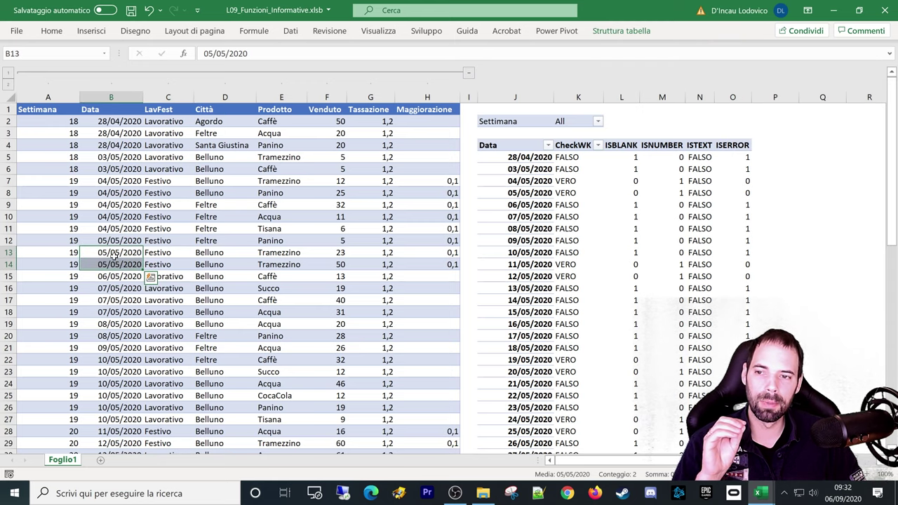
left_click(215, 252)
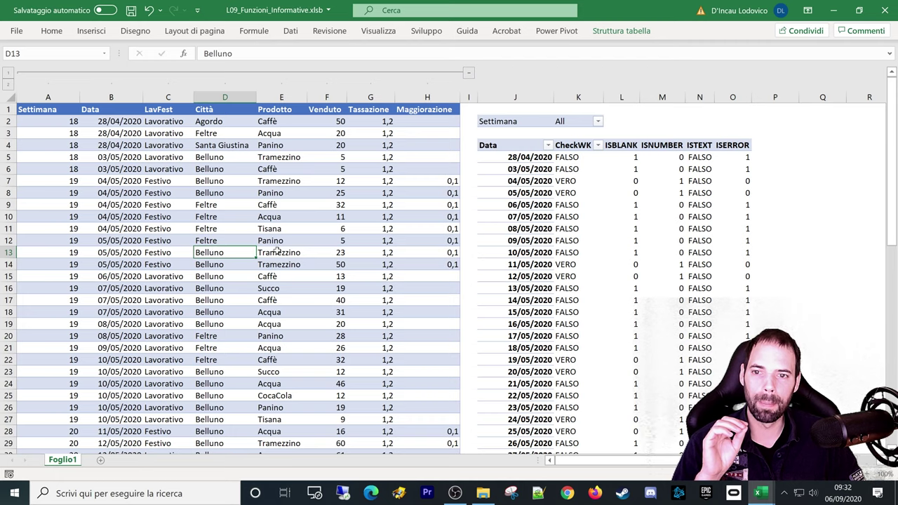
left_click(277, 250)
scroll(141, 327, "down", 4)
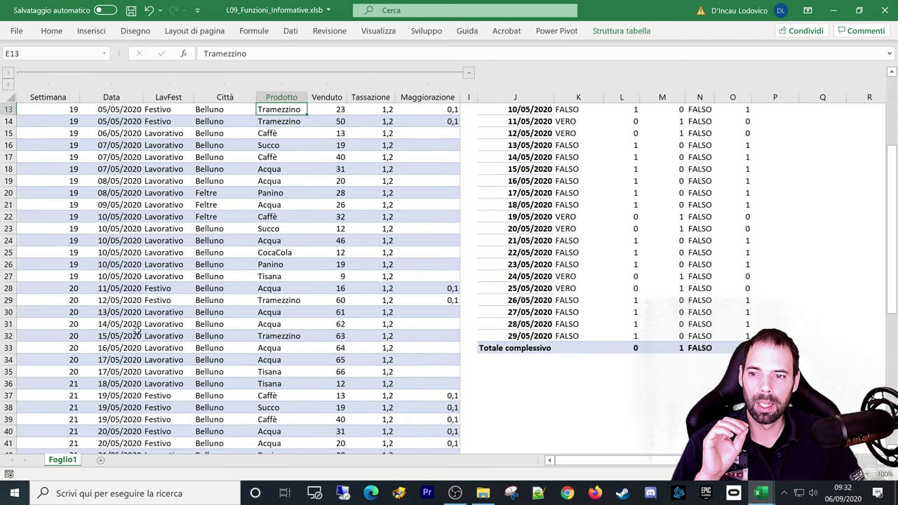
left_click(575, 289)
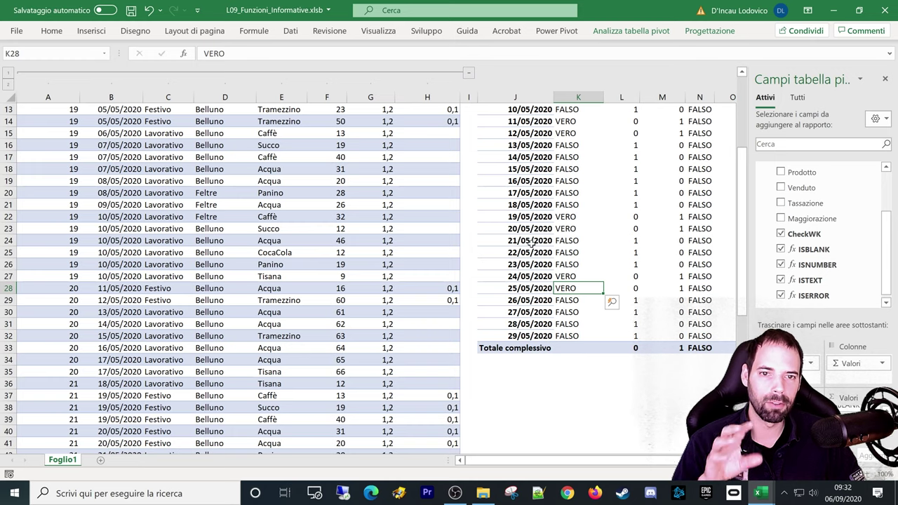
scroll(531, 233, "up", 4)
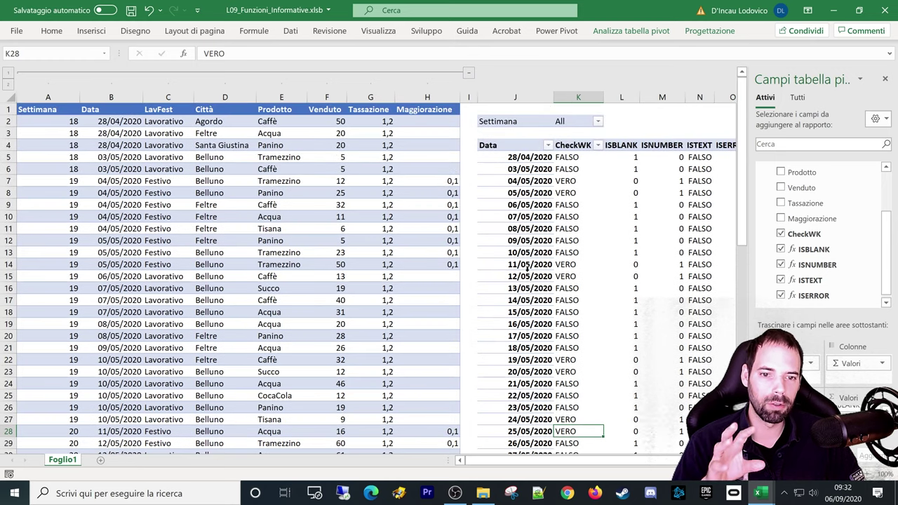
left_click(530, 325)
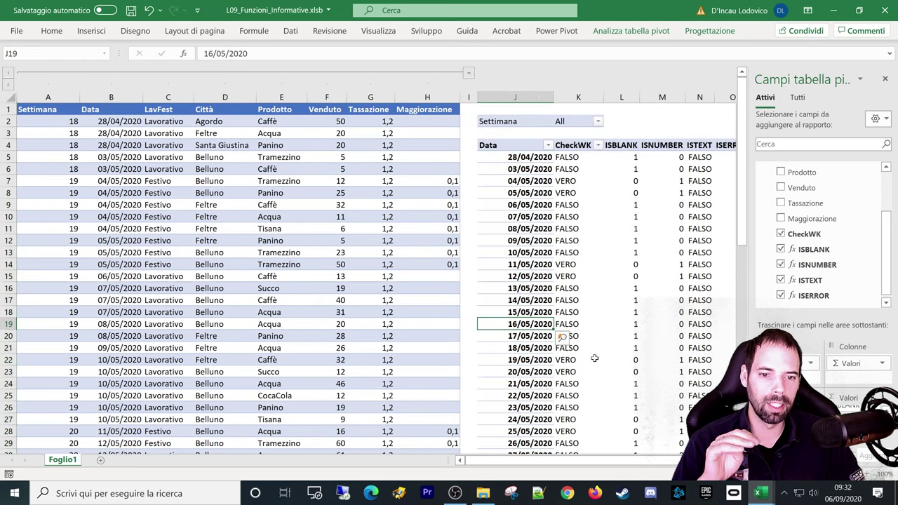
left_click(148, 350)
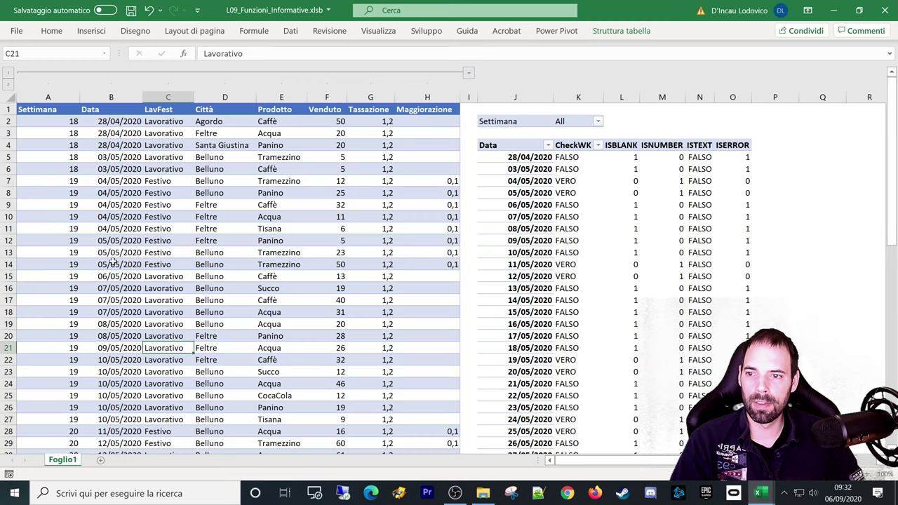
left_click_drag(113, 252, 122, 266)
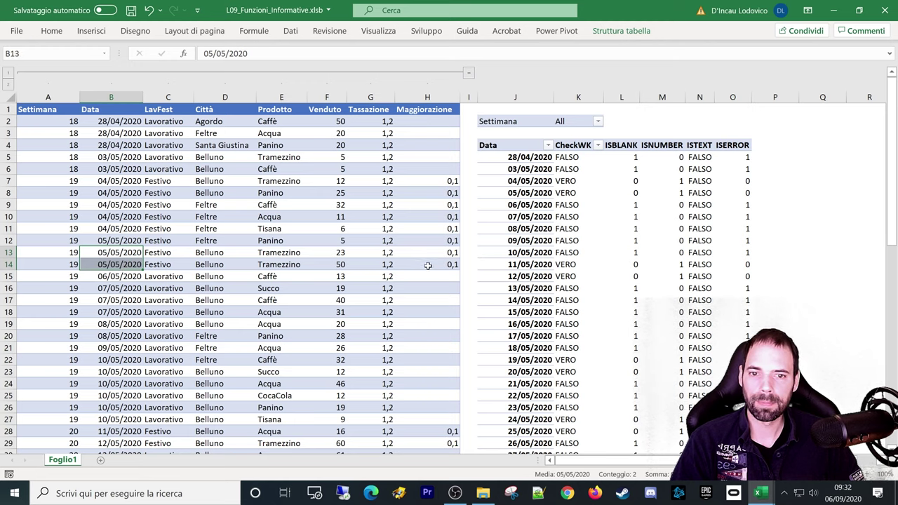
left_click(426, 264)
Step: Clear row 14's Maggiorazione, set its product to Tisana, and refresh all data
key("Delete")
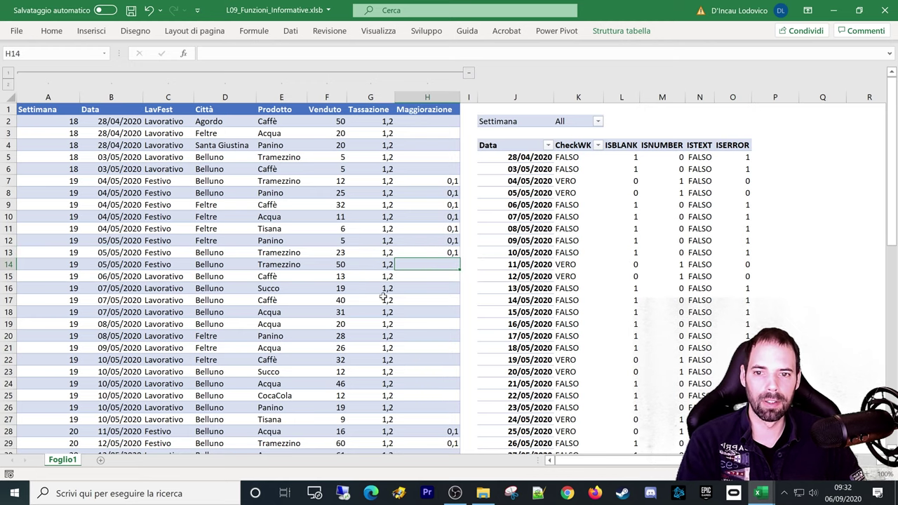
left_click(271, 265)
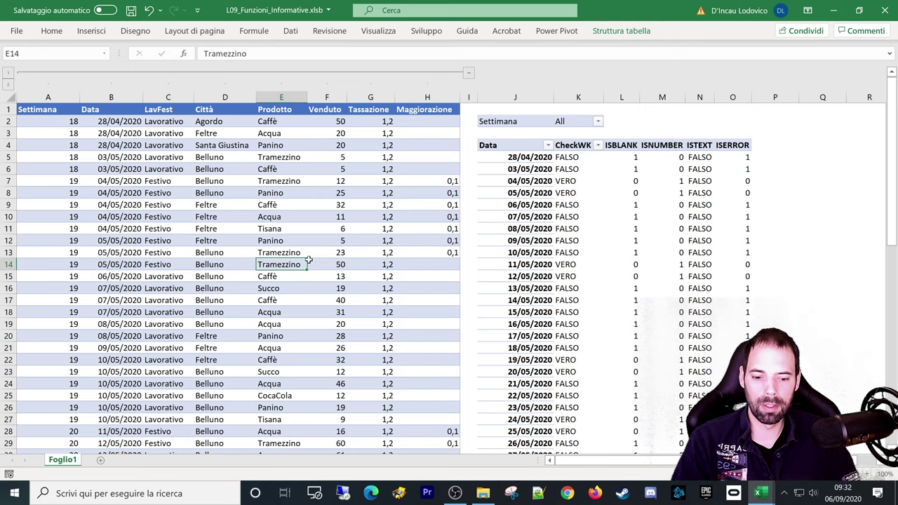
type("Tisana")
key("Return")
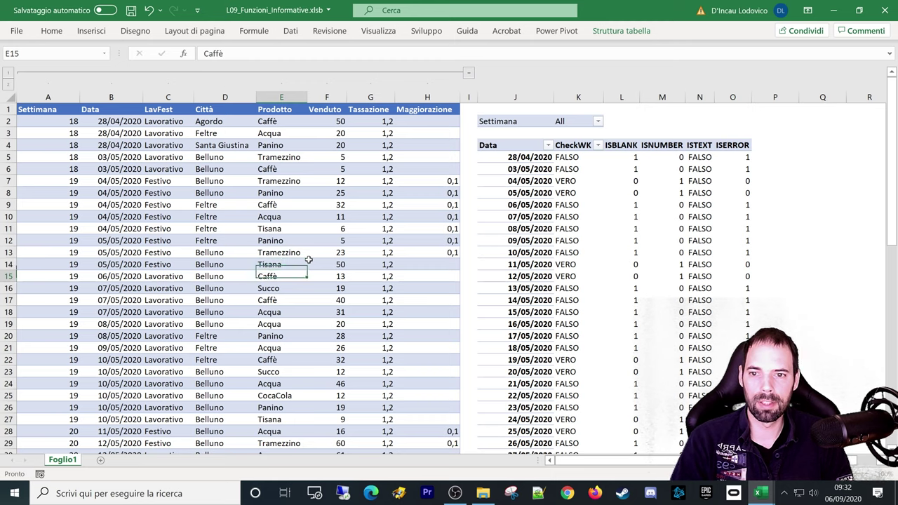
left_click(290, 31)
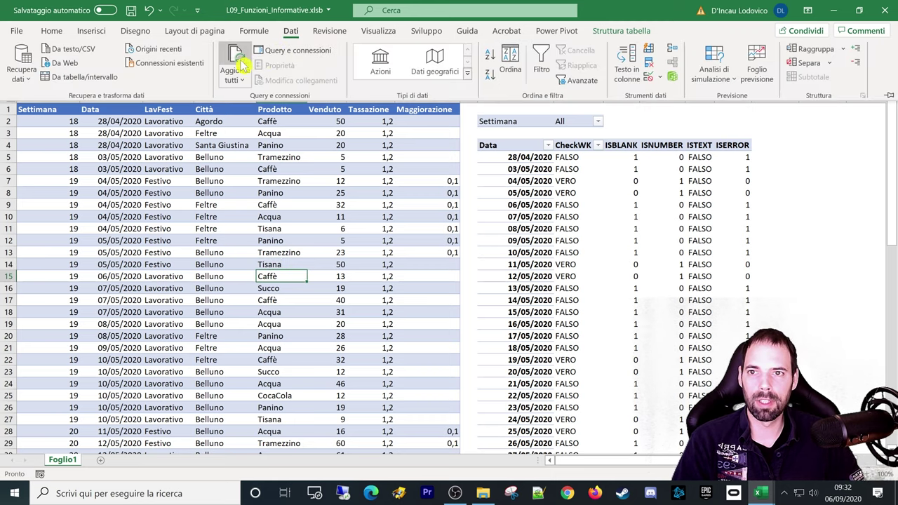
left_click(236, 63)
Step: Check the FALSO and VERO rows for 05/05/2020, then move Data into the pivot filters
left_click(525, 203)
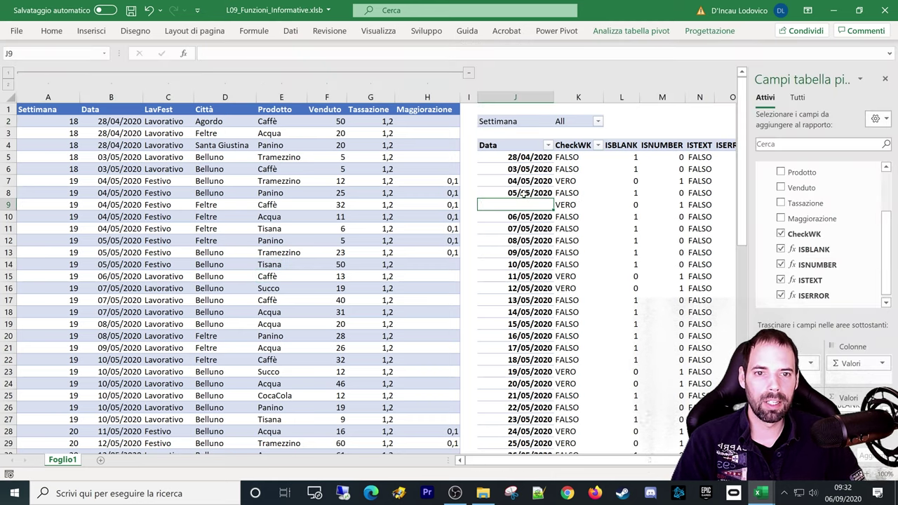
left_click_drag(513, 193, 563, 207)
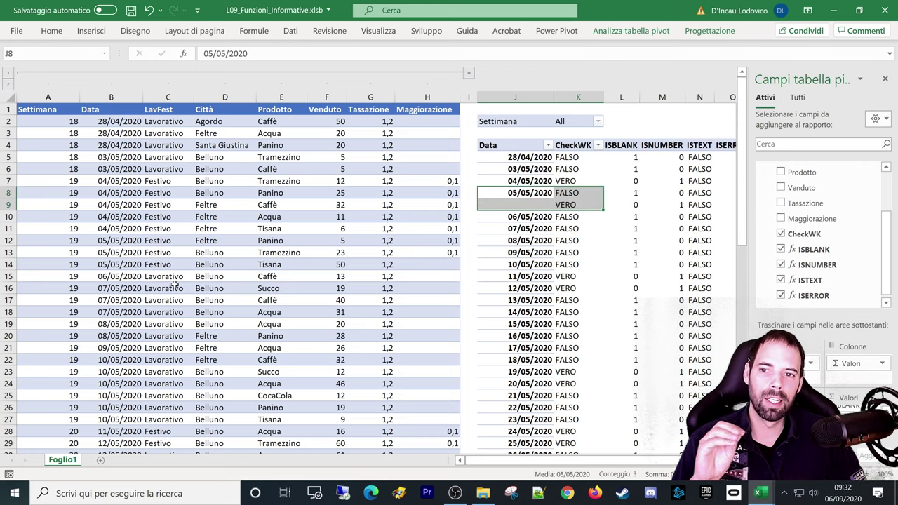
left_click(515, 150)
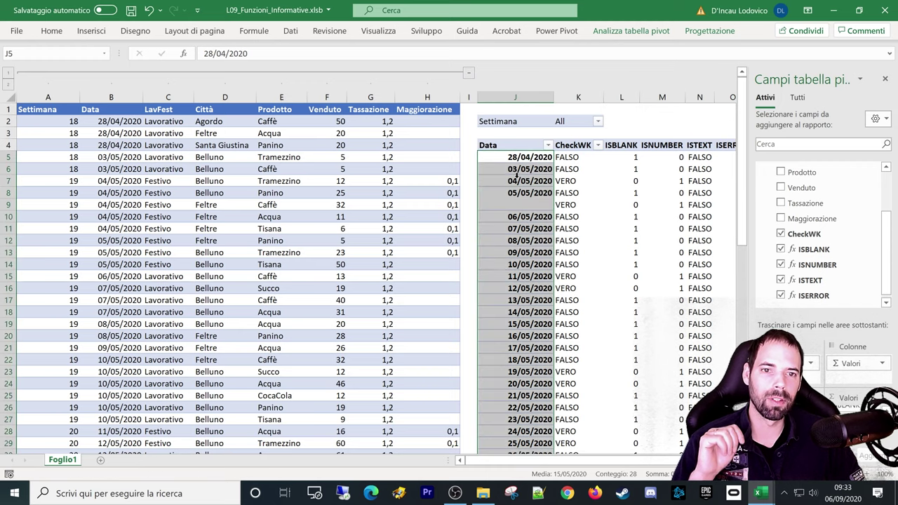
left_click(516, 180)
left_click_drag(577, 190, 577, 204)
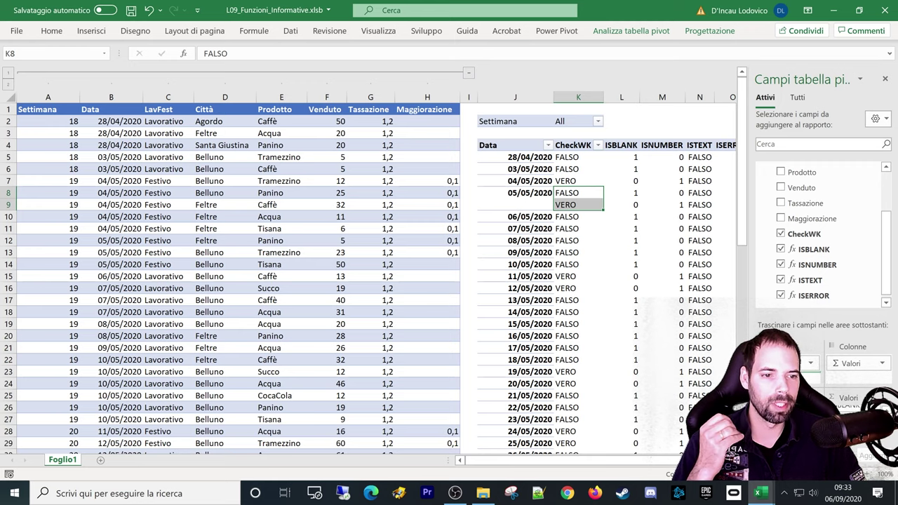
mouse_move(786, 407)
left_mouse_down()
mouse_move(785, 365)
mouse_move(785, 407)
left_mouse_up()
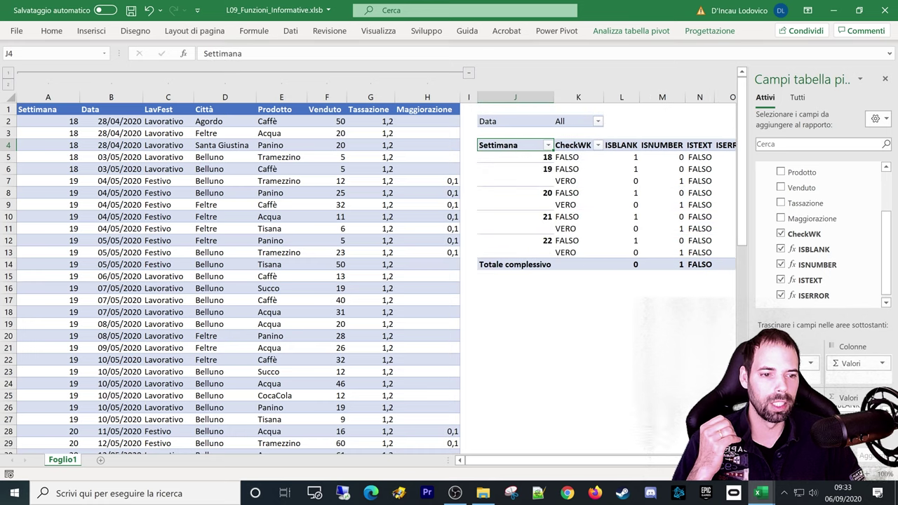
Step: Remove CheckWK from the pivot so it shows one row per week, 18 to 22
left_click(781, 234)
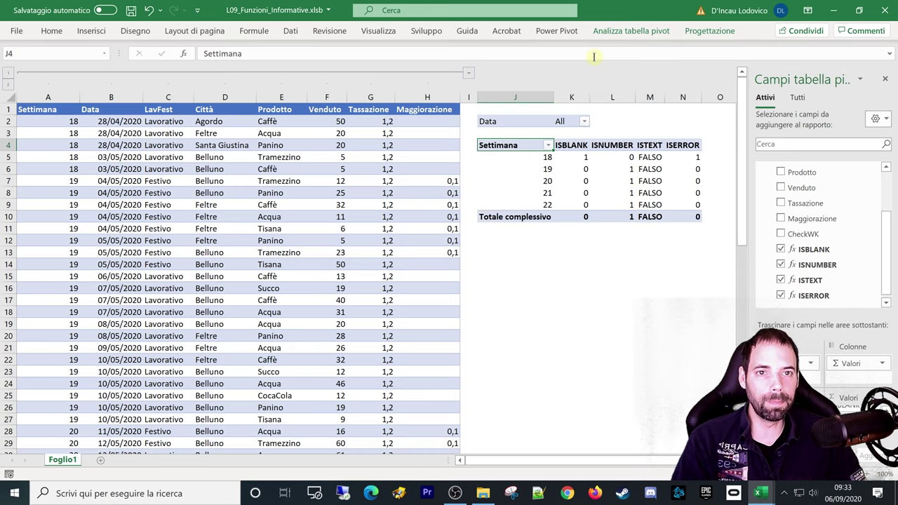
left_click(556, 31)
left_click(67, 70)
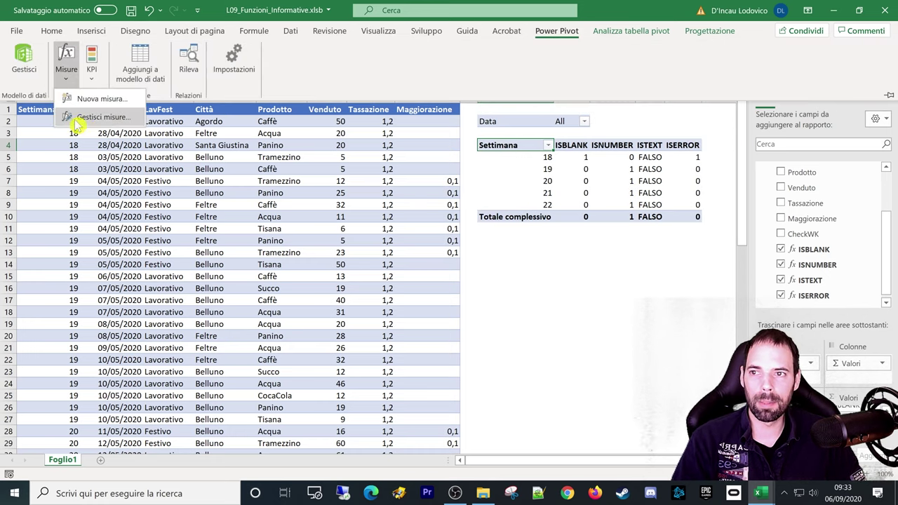
left_click(97, 117)
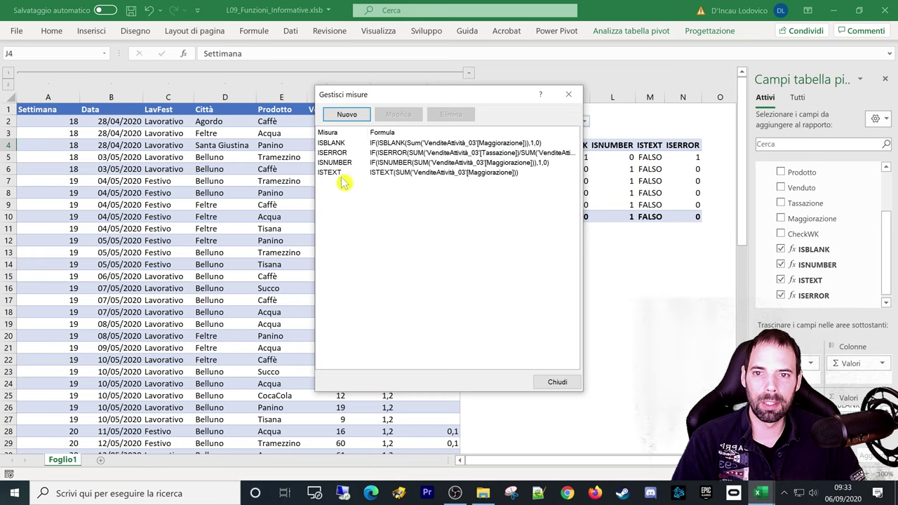
Step: Inspect the ISTEXT measure formula, ISTEXT(SUM(Maggiorazione)), and close Gestisci misure without changes
left_click(342, 173)
left_click(398, 114)
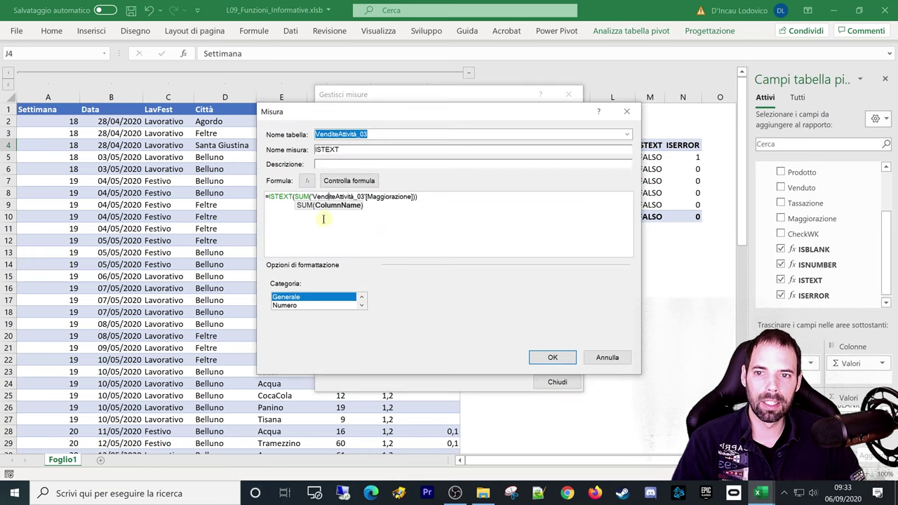
scroll(400, 233, "up", 2, "ctrl")
scroll(399, 233, "up", 2, "ctrl")
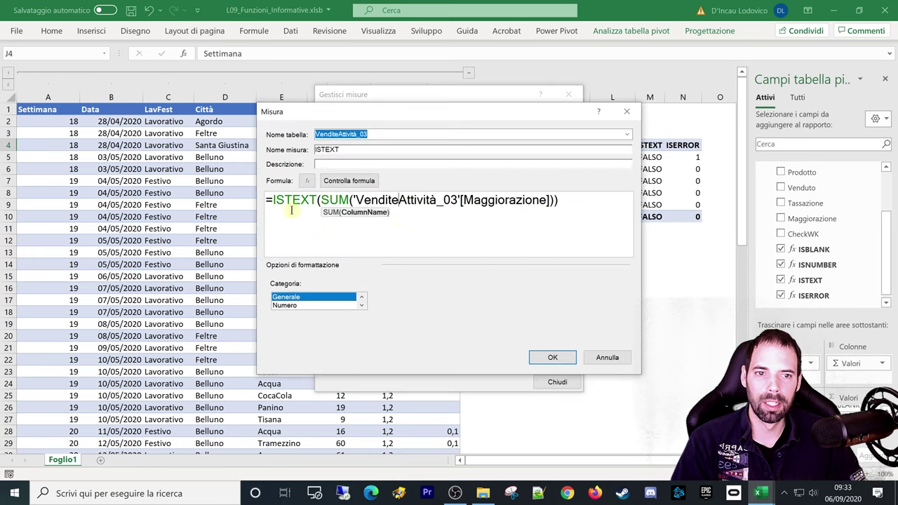
left_click_drag(286, 208, 549, 200)
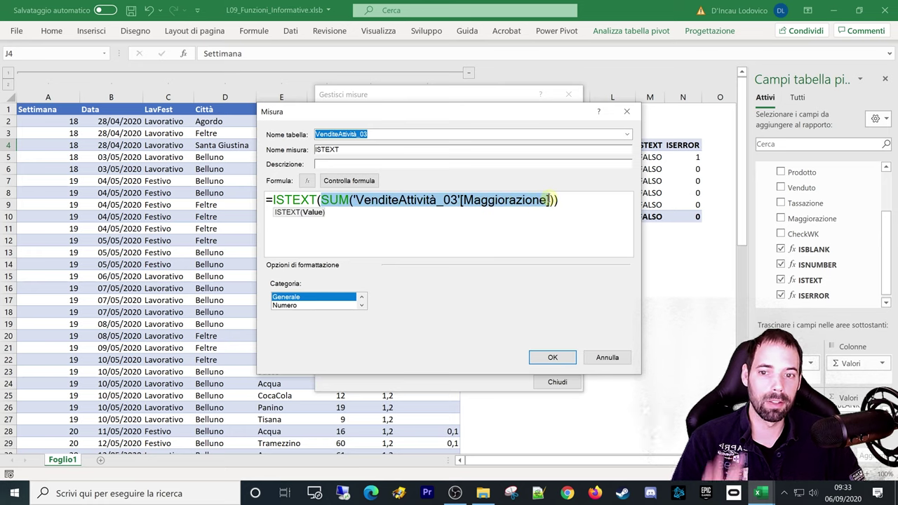
left_click_drag(557, 200, 277, 203)
left_click(553, 357)
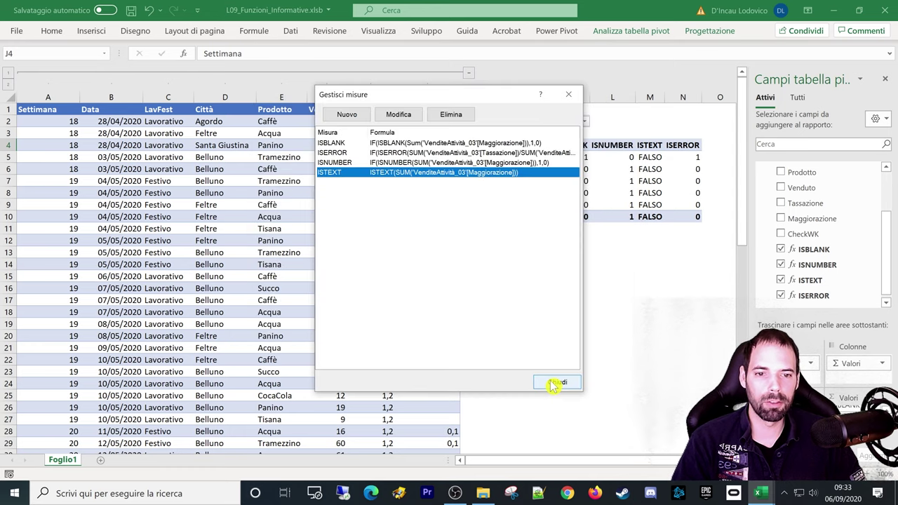
left_click(555, 384)
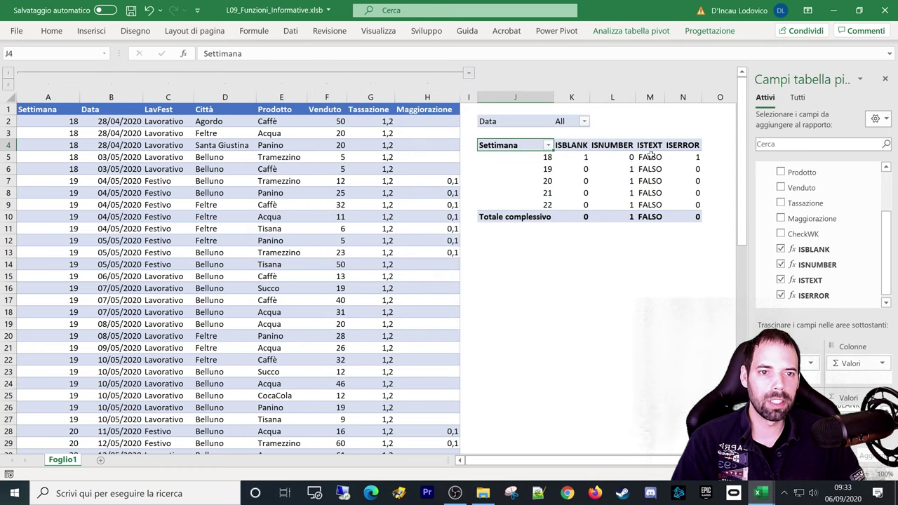
Step: Mark the ISTEXT pivot results and review the ISTEXT measure in Gestisci misure
left_click_drag(651, 156, 643, 213)
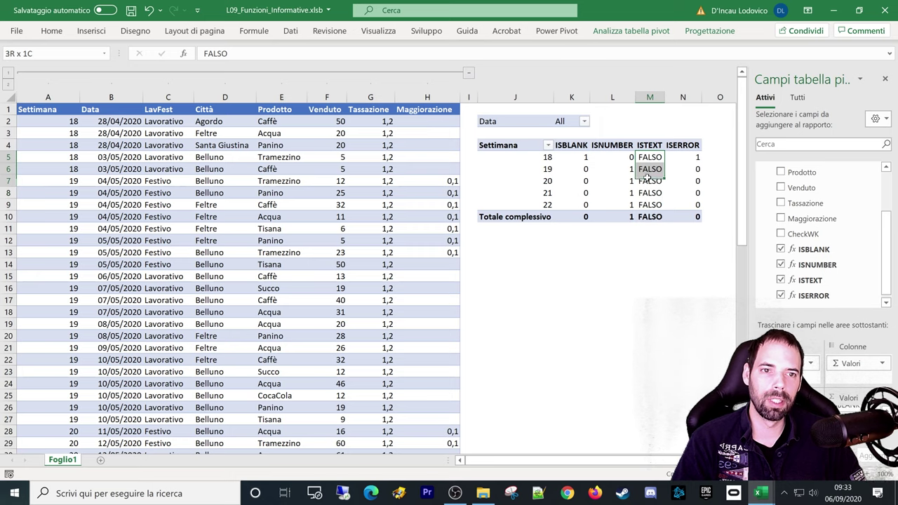
left_click_drag(649, 161, 646, 181)
left_click(554, 31)
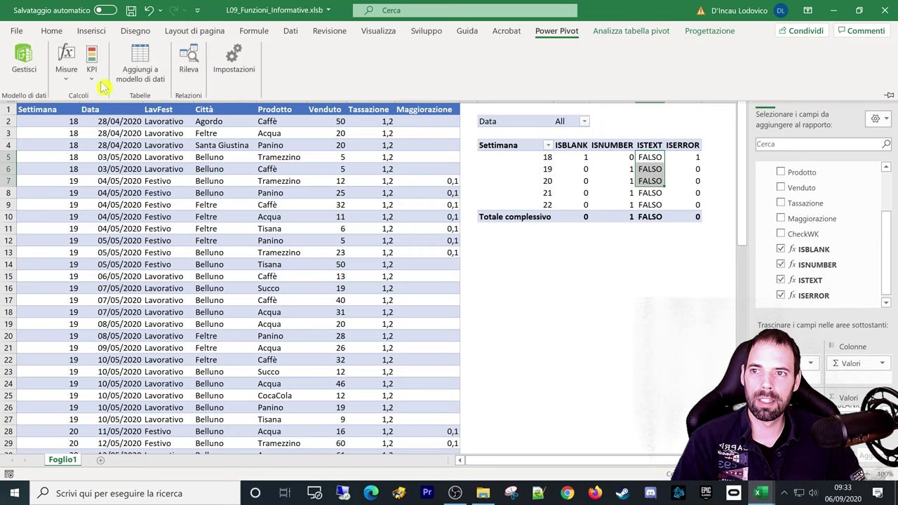
left_click(67, 70)
left_click(84, 118)
left_click(343, 176)
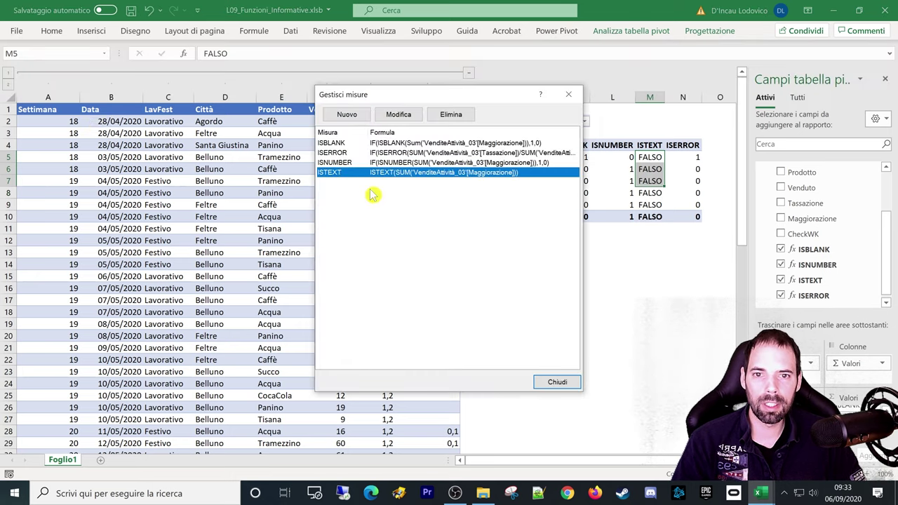
left_click(557, 382)
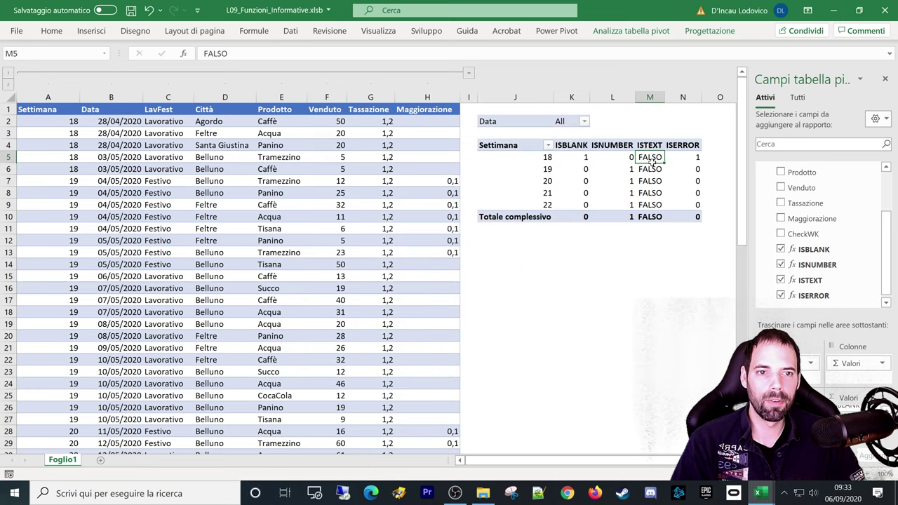
Step: Compare column H's Maggiorazione values, including week 18's blanks, with each week's ISTEXT result
left_click_drag(431, 121, 418, 343)
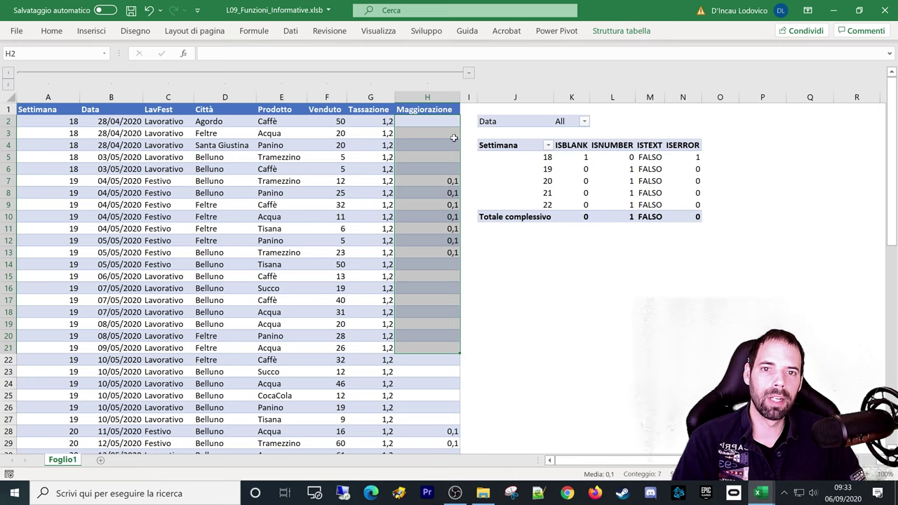
left_click_drag(431, 121, 429, 170)
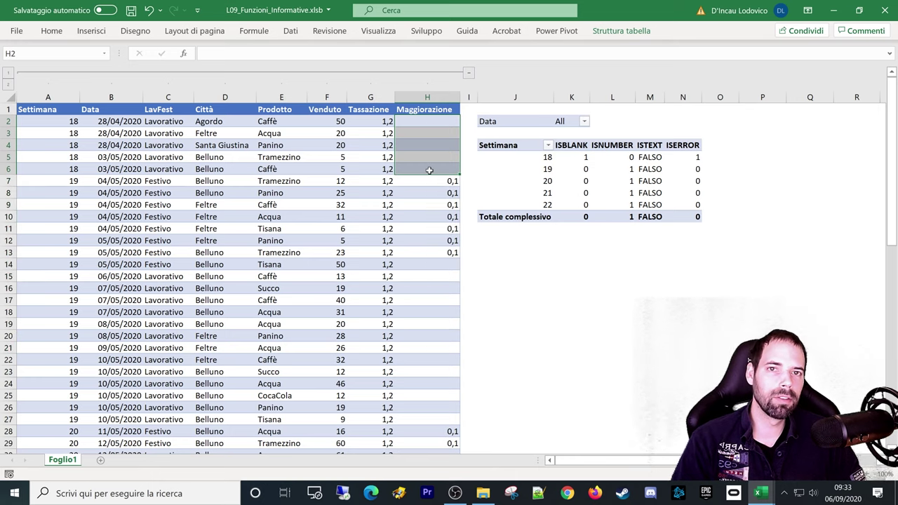
left_click_drag(640, 157, 640, 202)
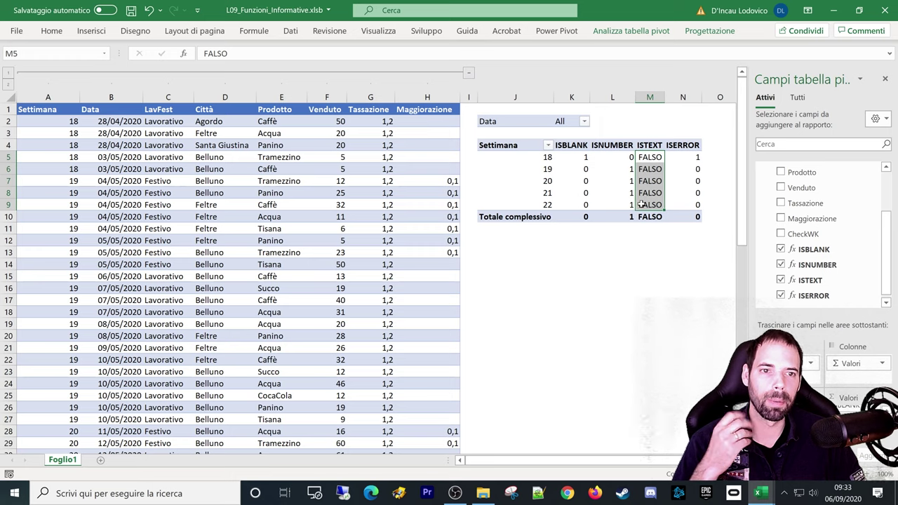
left_click(544, 158)
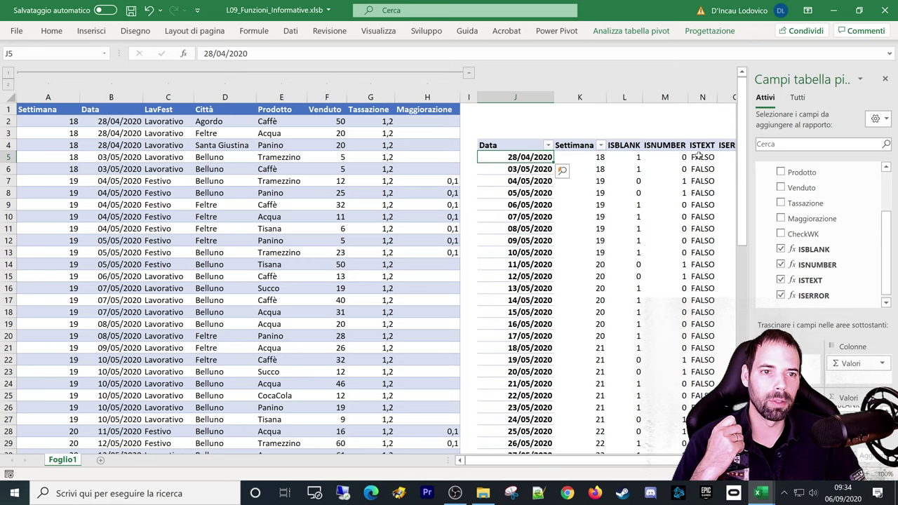
Step: Regroup the pivot by Settimana with Data as a report filter, showing weeks 18–22
left_click_drag(700, 157, 702, 395)
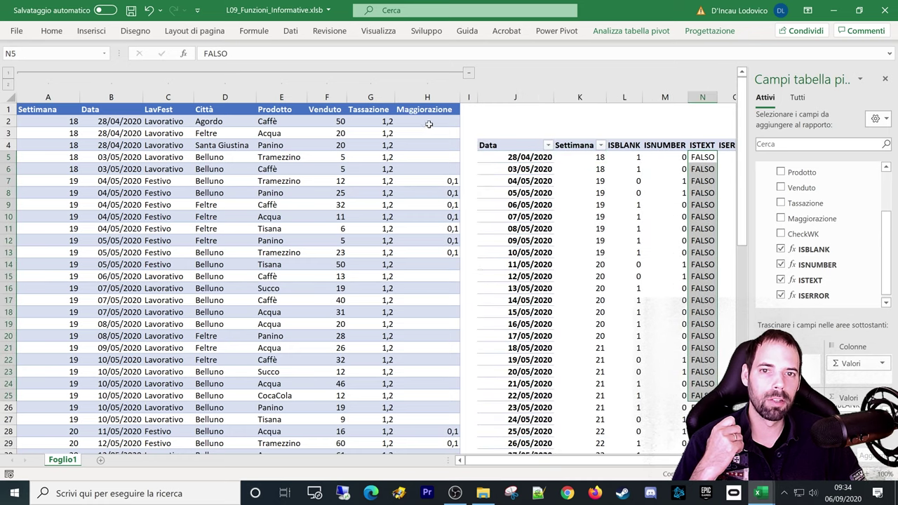
left_click_drag(428, 124, 442, 442)
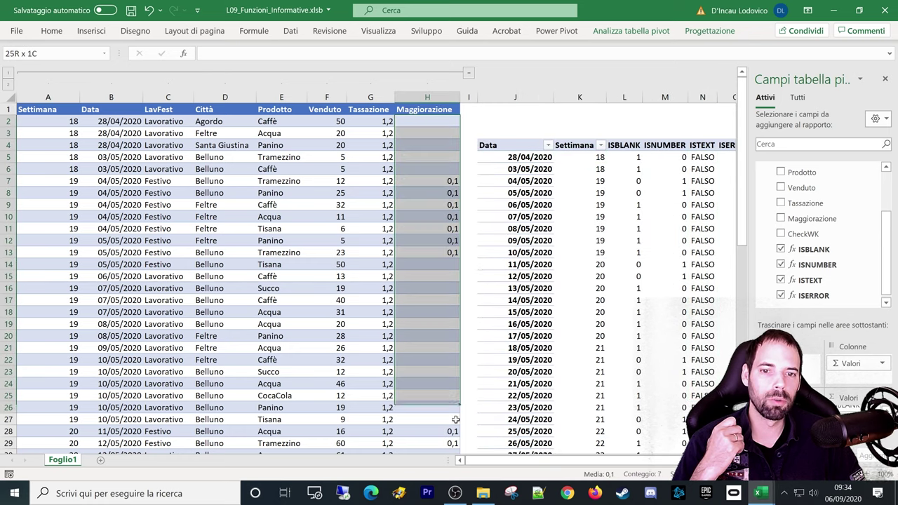
left_click(697, 157)
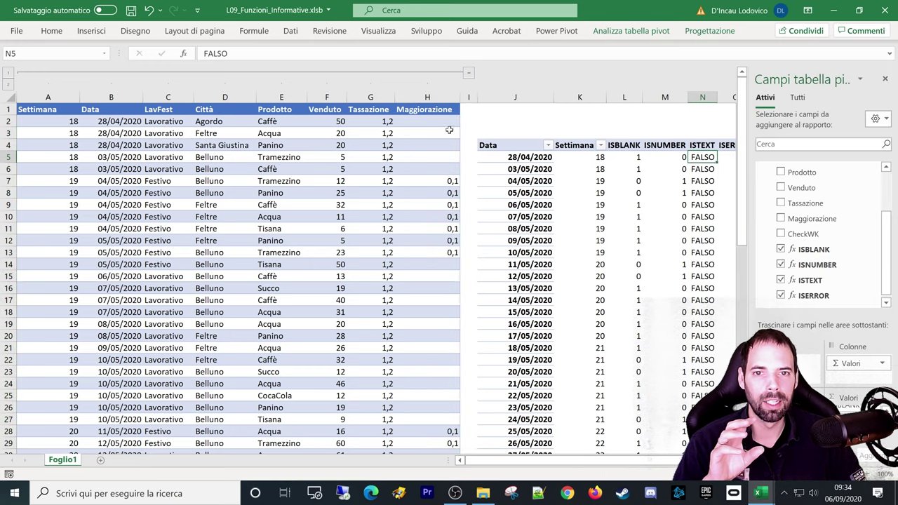
left_click(446, 119)
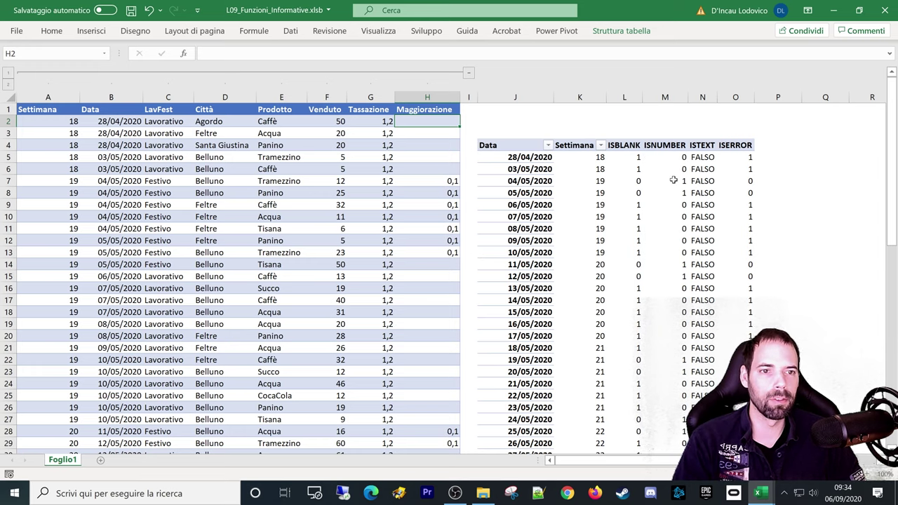
left_click(691, 192)
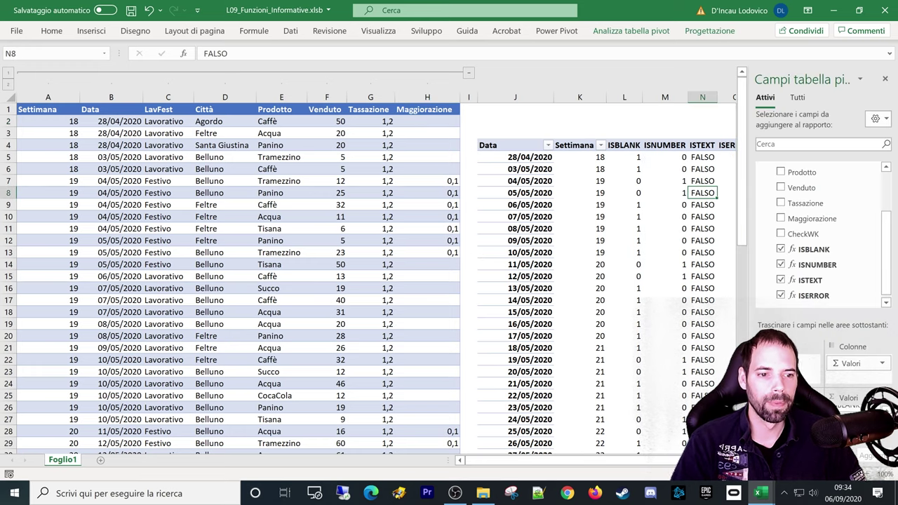
left_click_drag(793, 407, 793, 350)
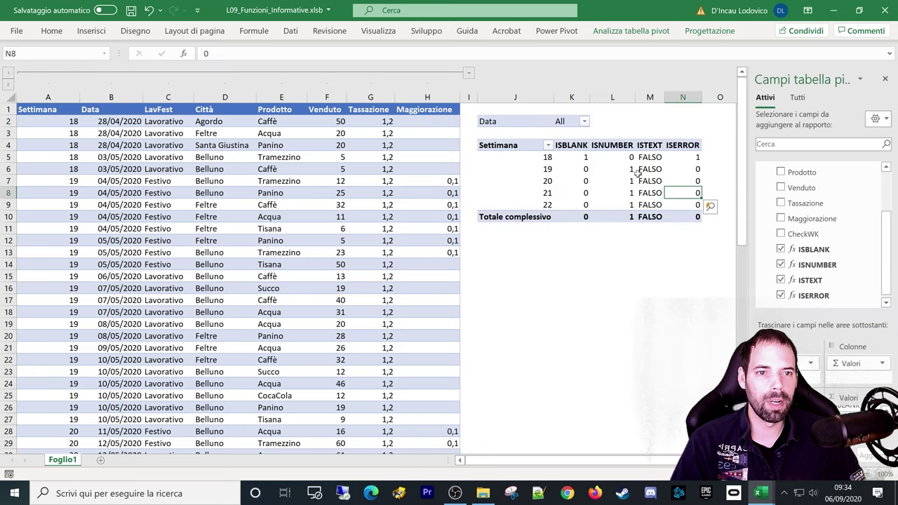
left_click(557, 31)
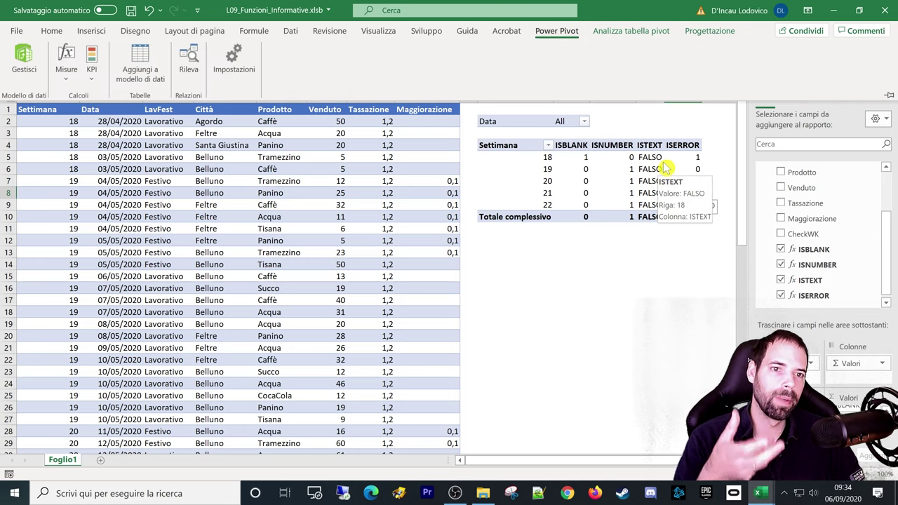
Step: Change the ISTEXT measure to ISNONTEXT(SUM(Maggiorazione)) so every week reads VERO
left_click(66, 59)
left_click(89, 127)
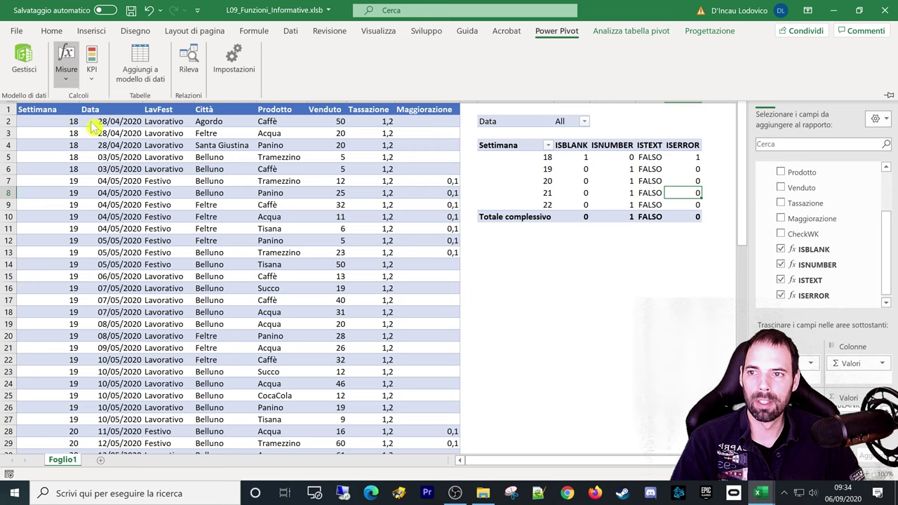
left_click(398, 114)
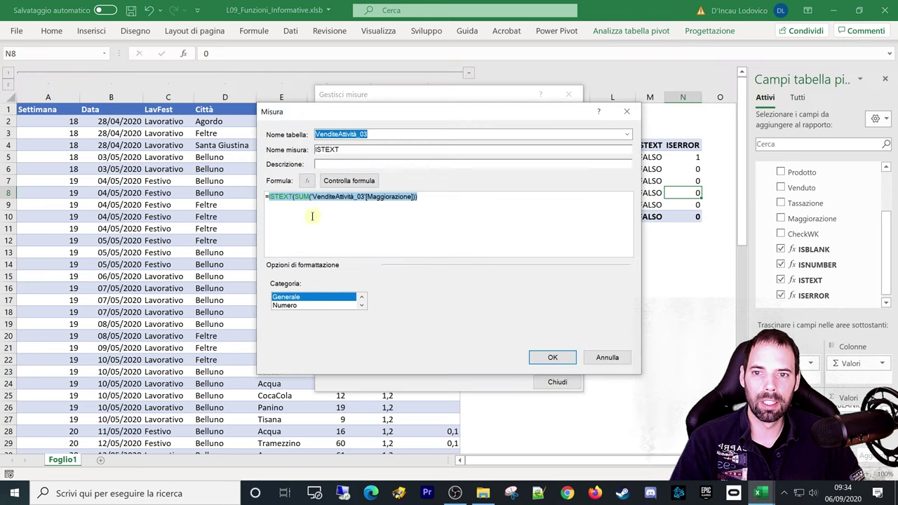
scroll(315, 217, "up", 3)
left_click(292, 201)
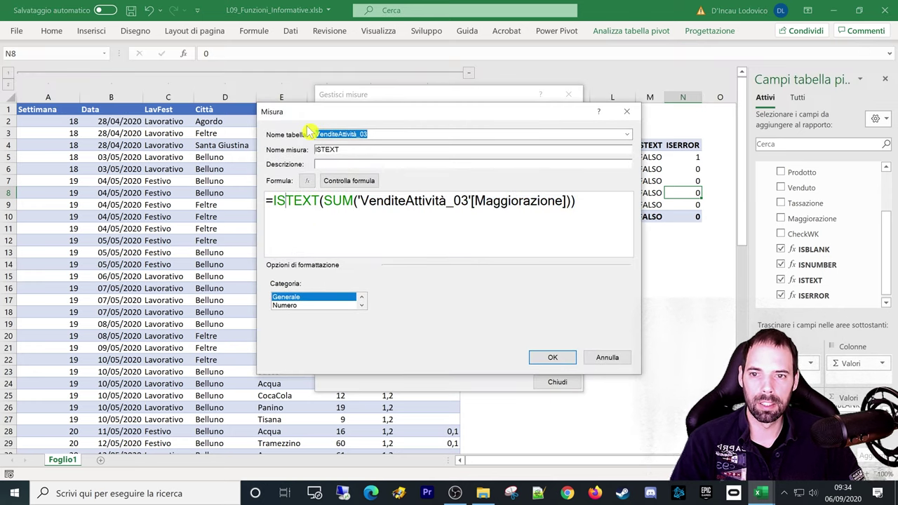
type("non")
key("Tab")
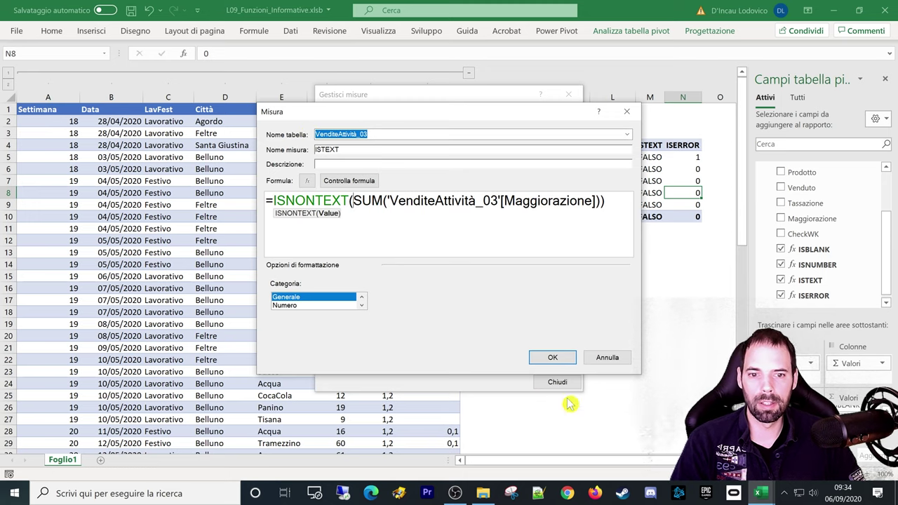
left_click(551, 359)
left_click(552, 381)
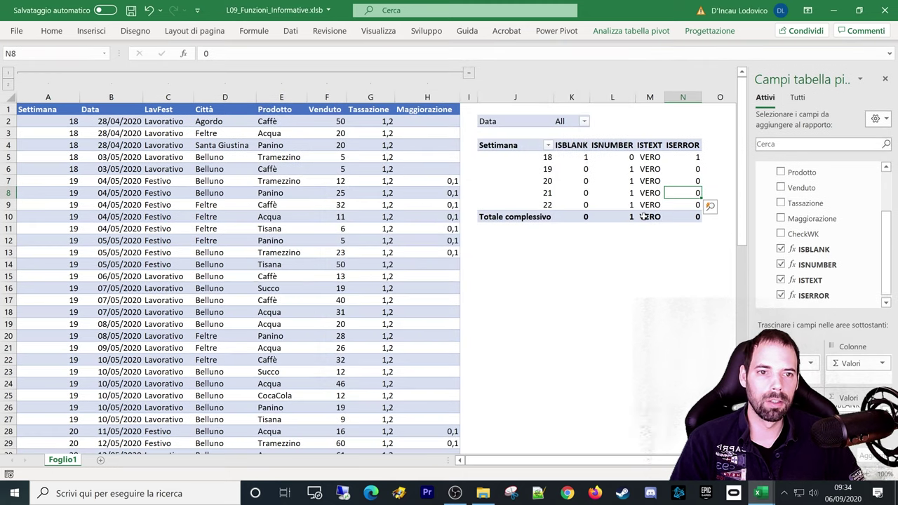
left_click_drag(653, 156, 651, 205)
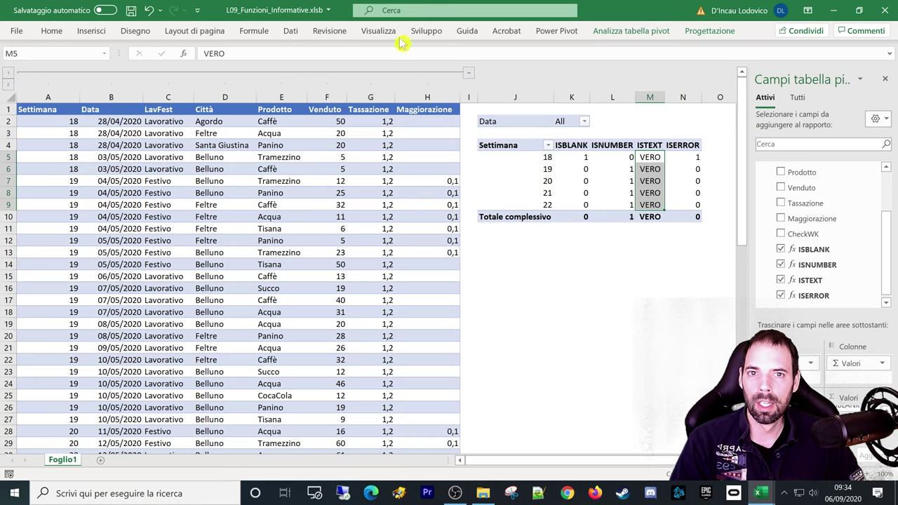
Step: Open the ISERROR measure for editing and enlarge the Misura dialog
left_click(575, 35)
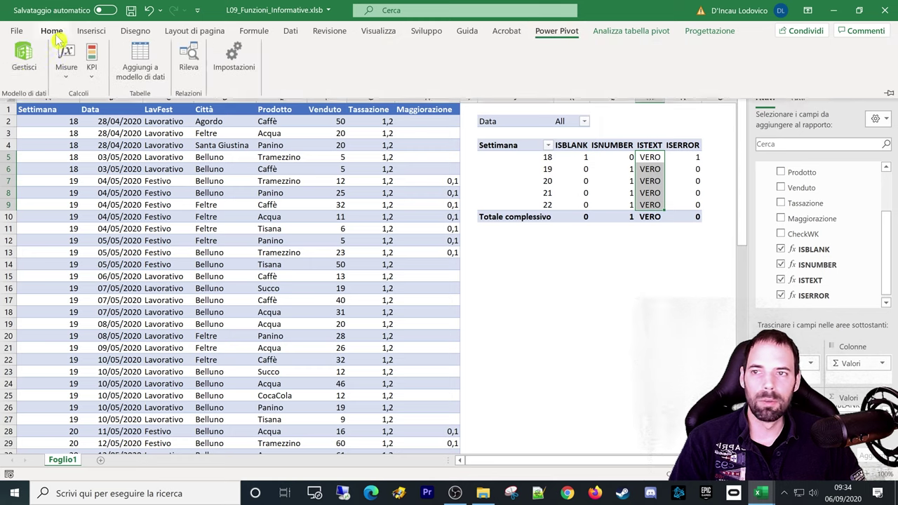
left_click(66, 70)
left_click(99, 117)
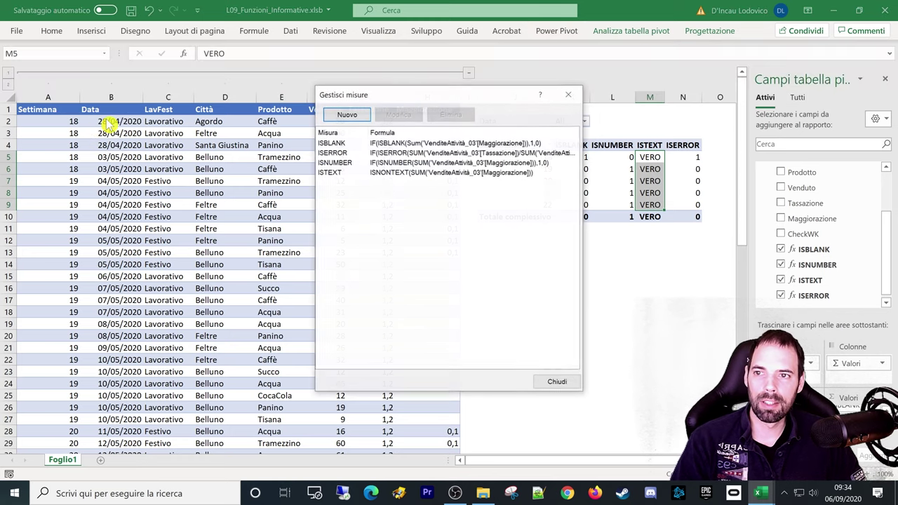
left_click(362, 154)
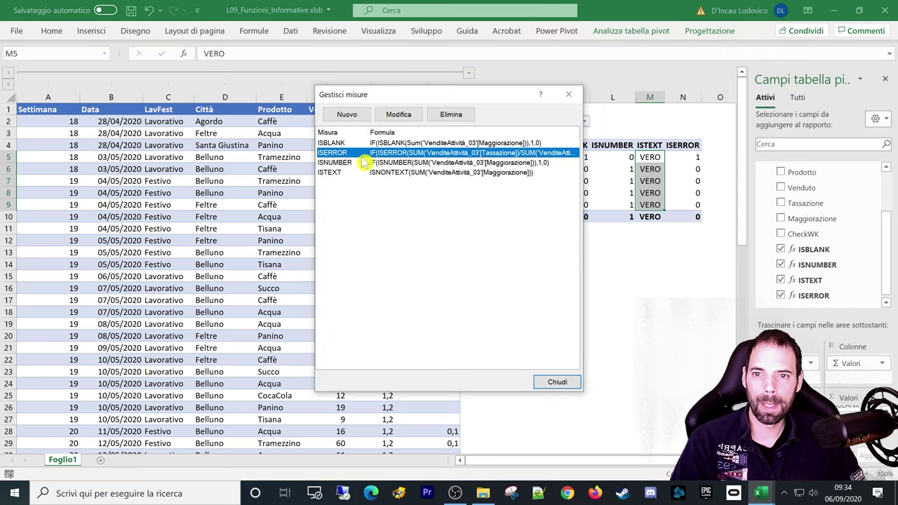
left_click(396, 115)
scroll(453, 223, "up", 3)
scroll(452, 223, "up", 3)
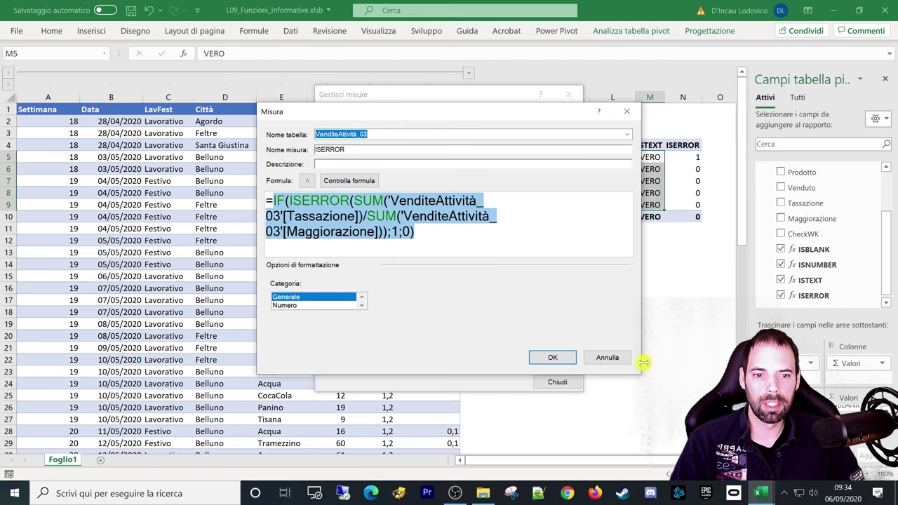
mouse_move(639, 372)
left_mouse_down()
mouse_move(773, 427)
mouse_move(889, 380)
left_mouse_up()
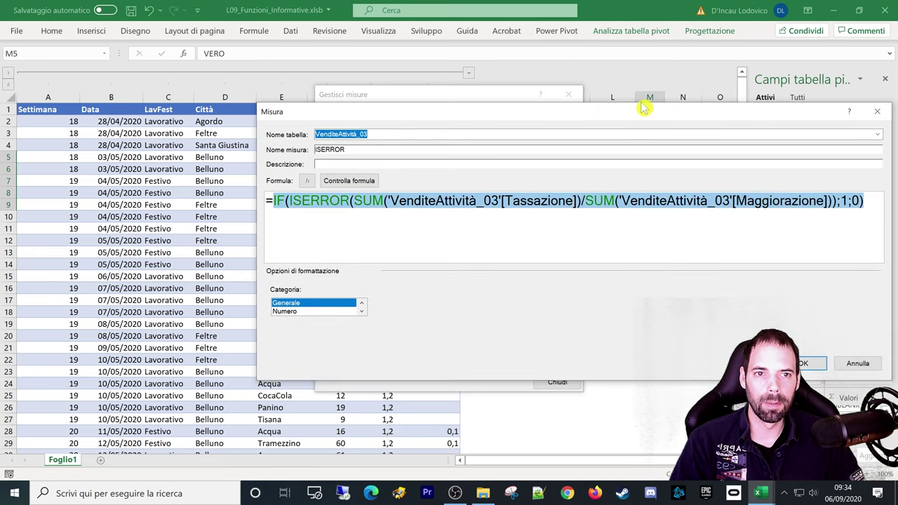
left_click_drag(644, 111, 480, 109)
Step: Highlight the IF, ISERROR test, SUM(Tassazione) and SUM(Maggiorazione) parts of the formula
left_click(119, 201)
double_click(120, 201)
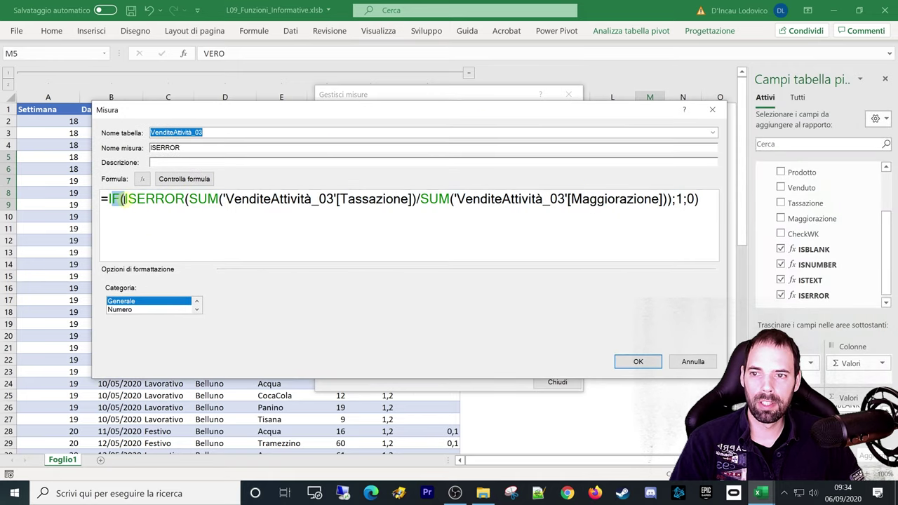
left_click_drag(126, 200, 411, 200)
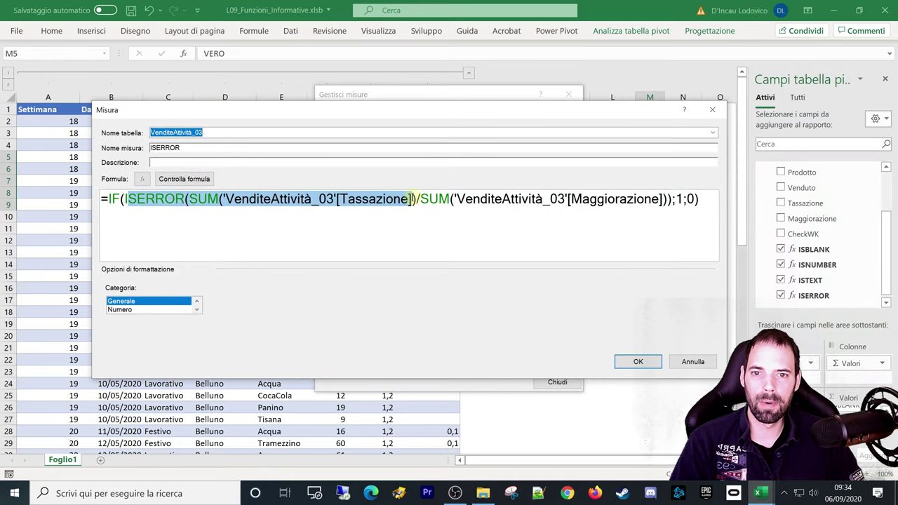
left_click(188, 200)
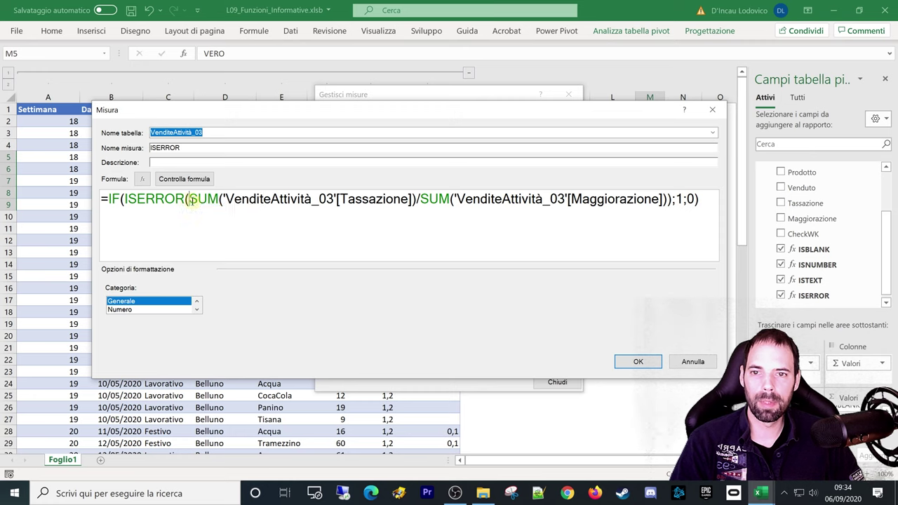
left_click_drag(188, 200, 418, 200)
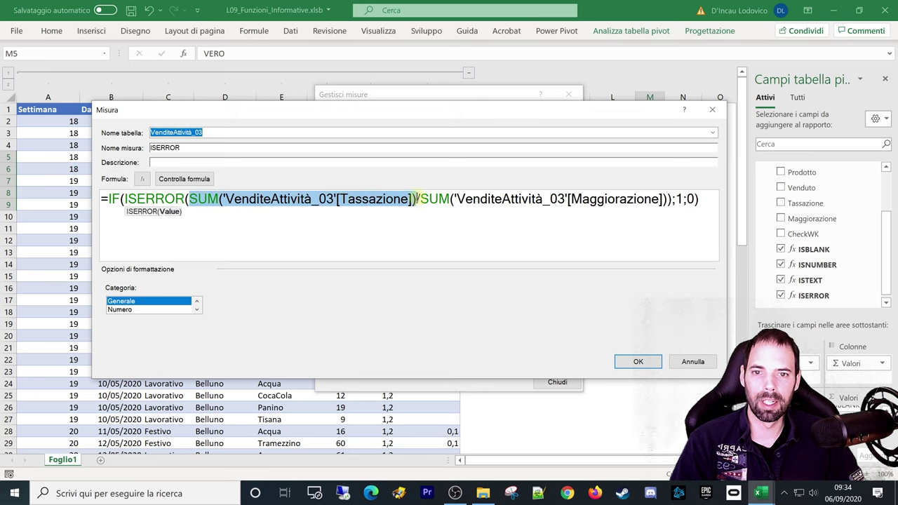
left_click(417, 200)
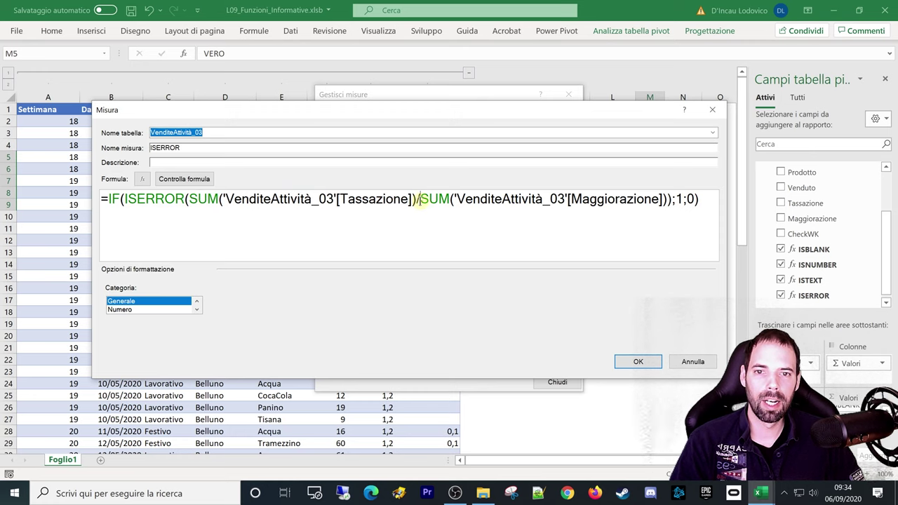
left_click_drag(418, 199, 667, 200)
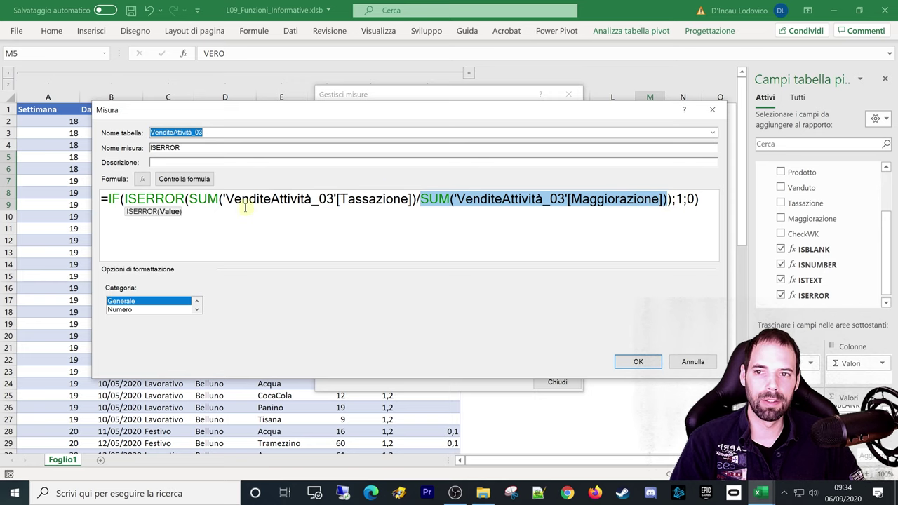
left_click(187, 200)
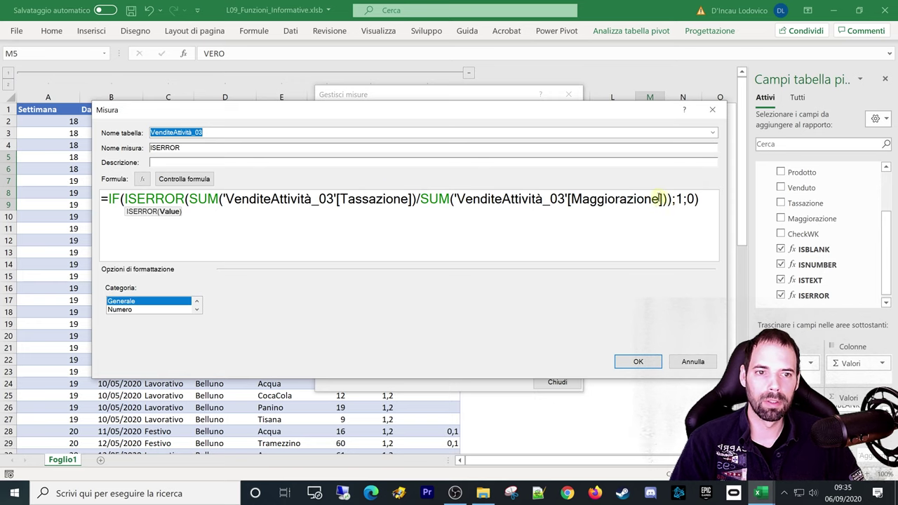
left_click(669, 200)
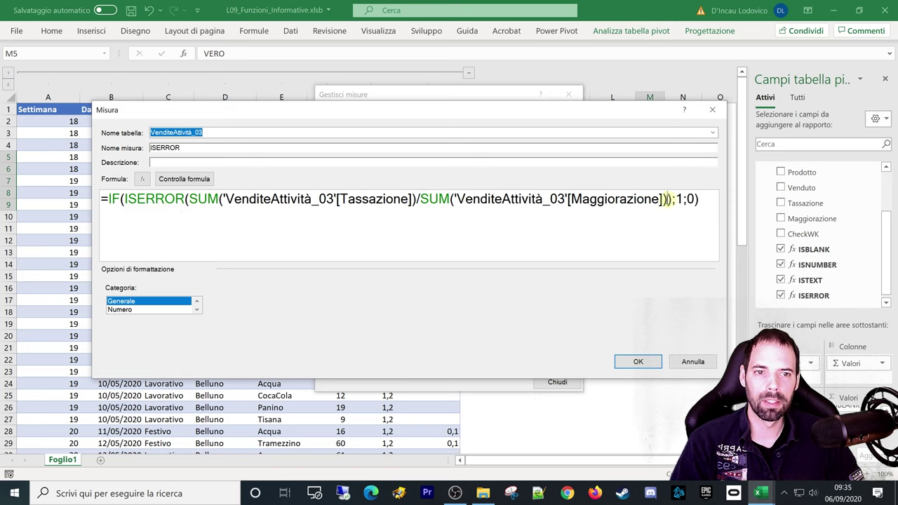
Step: Break the ISERROR formula onto indented lines before the SUM division and the closing parenthesis
key("Left")
key("Right")
key("Left")
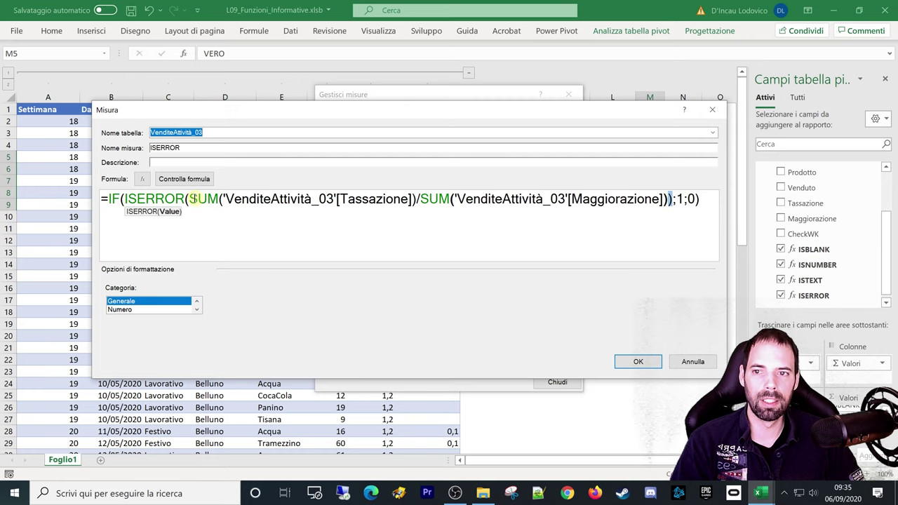
key("Right")
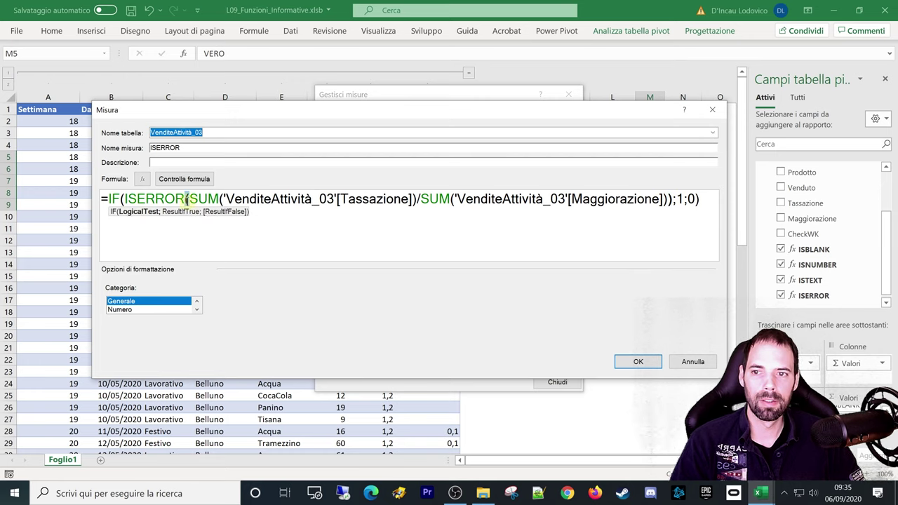
key("Home")
left_click(190, 198)
key("shift+Return")
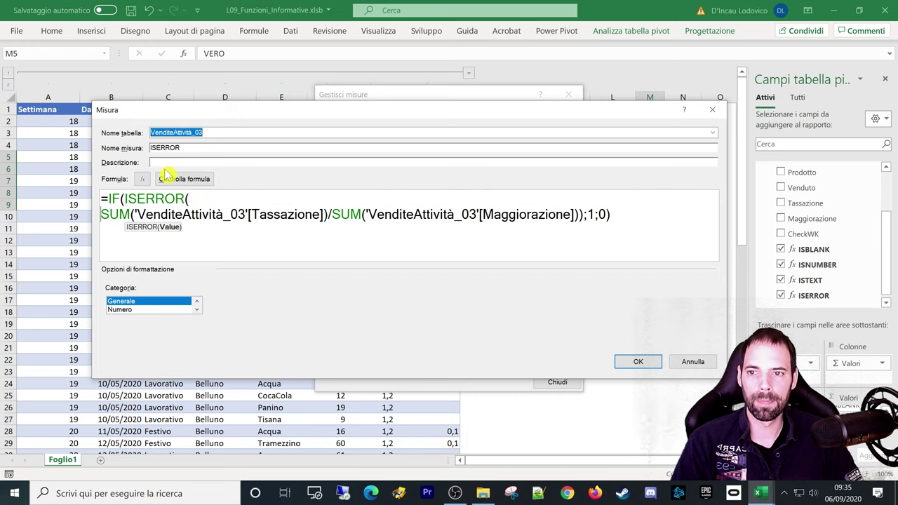
left_click(582, 214)
key("Left")
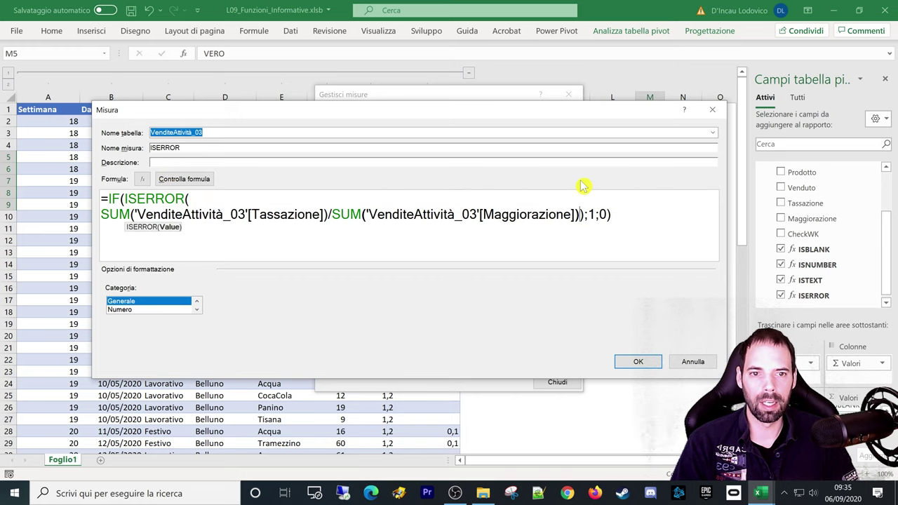
key("shift+Return")
key("Tab")
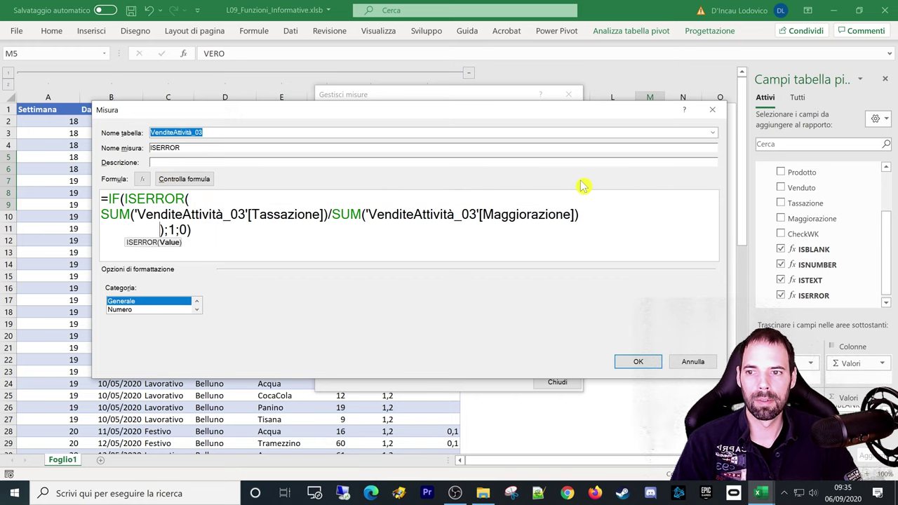
left_click(100, 212)
key("Tab")
key("Tab")
left_click(164, 230)
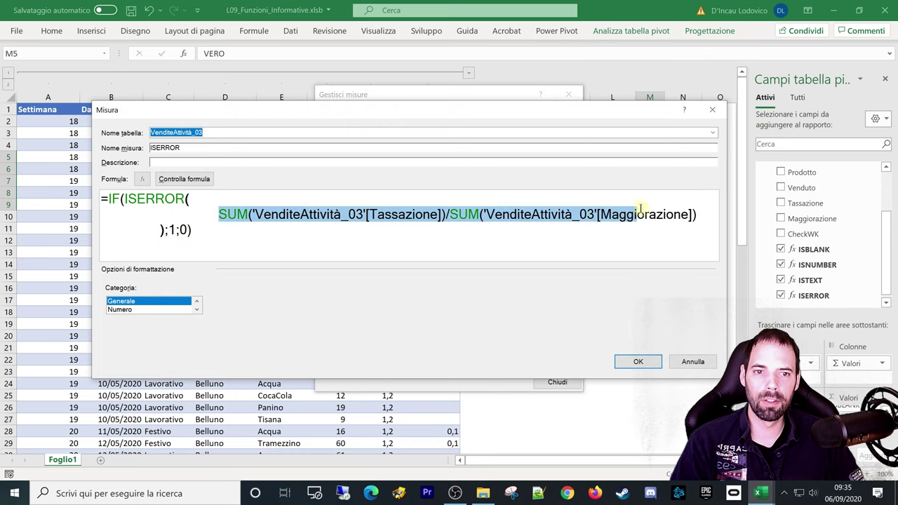
Step: Review the Tassazione/Maggiorazione division, ISERROR and IF parts, then save the measure
left_click_drag(216, 212, 697, 215)
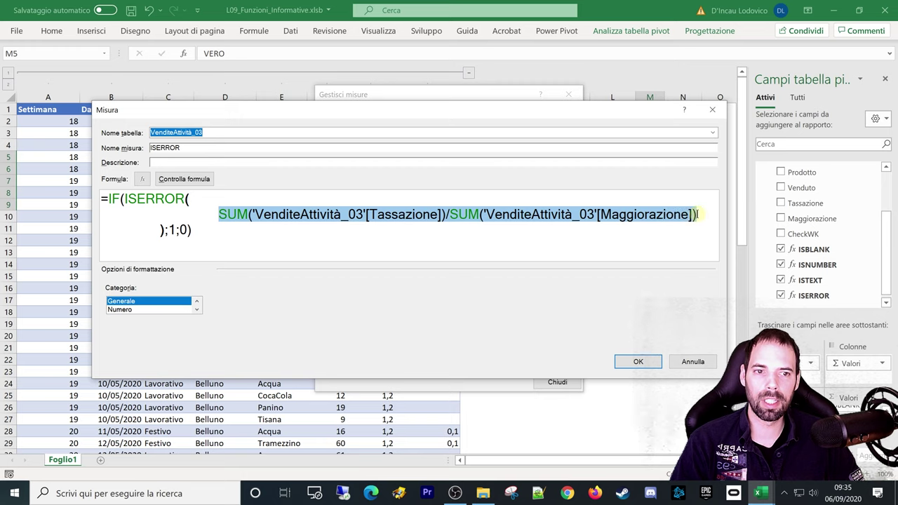
left_click(163, 230)
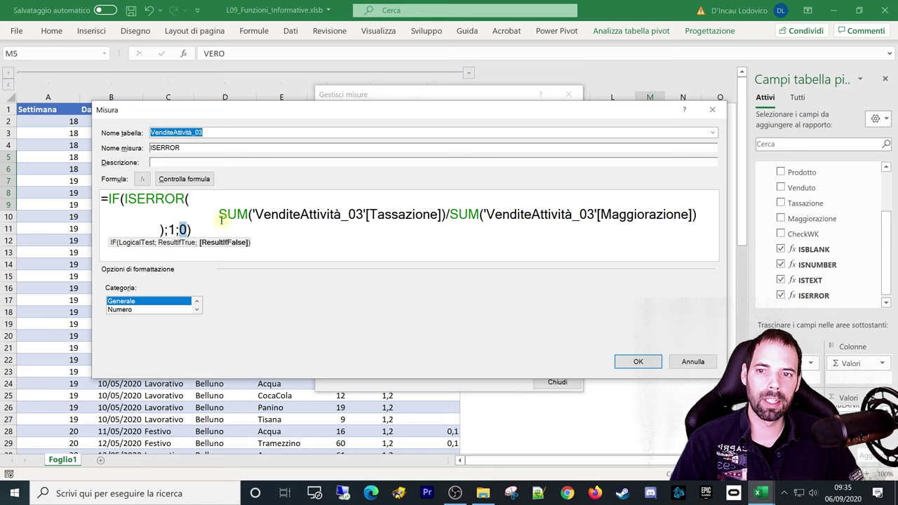
left_click_drag(221, 219, 695, 215)
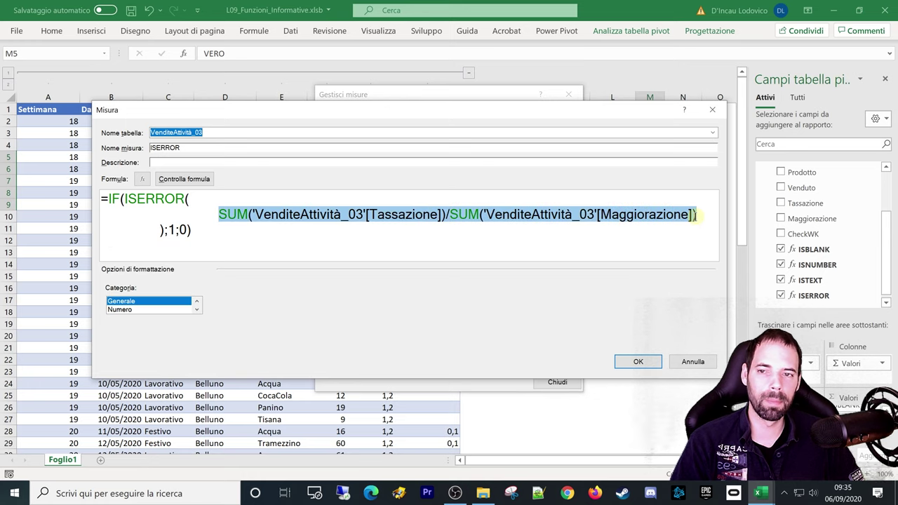
left_click(385, 218)
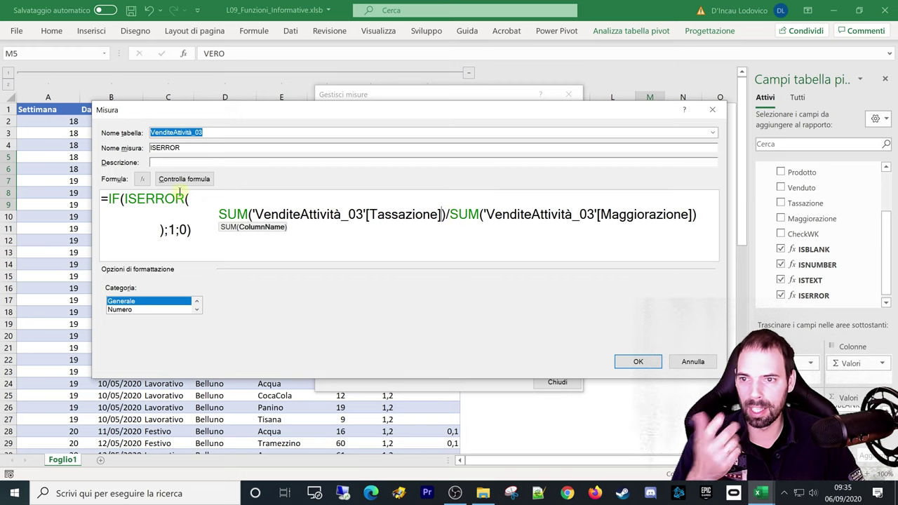
double_click(158, 198)
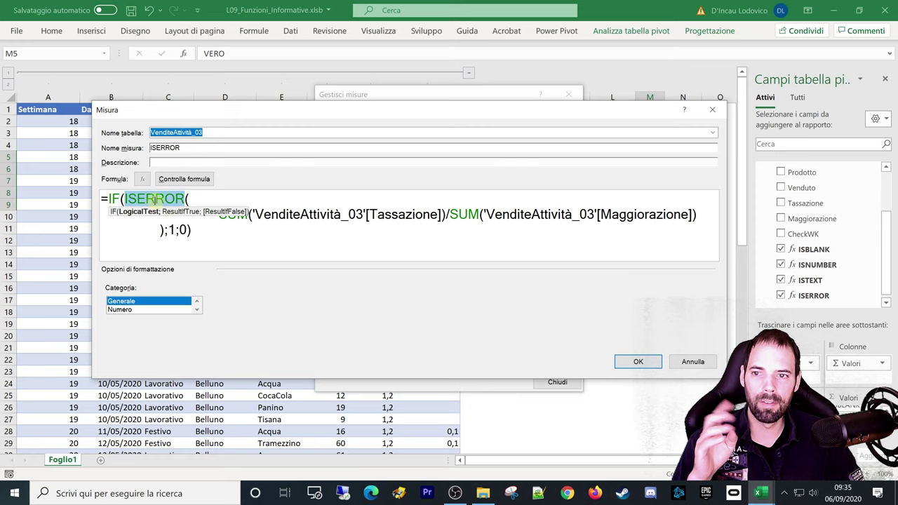
left_click(190, 230)
mouse_move(110, 199)
left_mouse_down()
mouse_move(195, 201)
mouse_move(170, 230)
left_mouse_up()
left_click(153, 200)
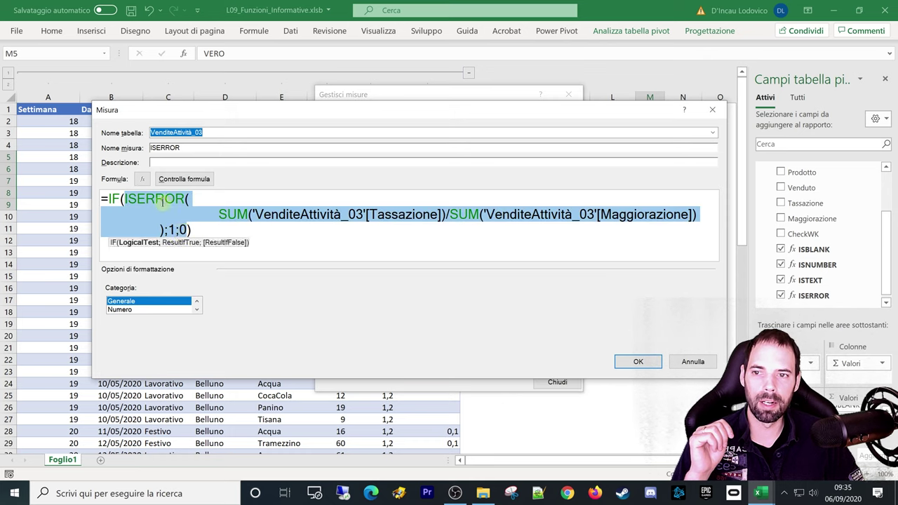
left_click(175, 230)
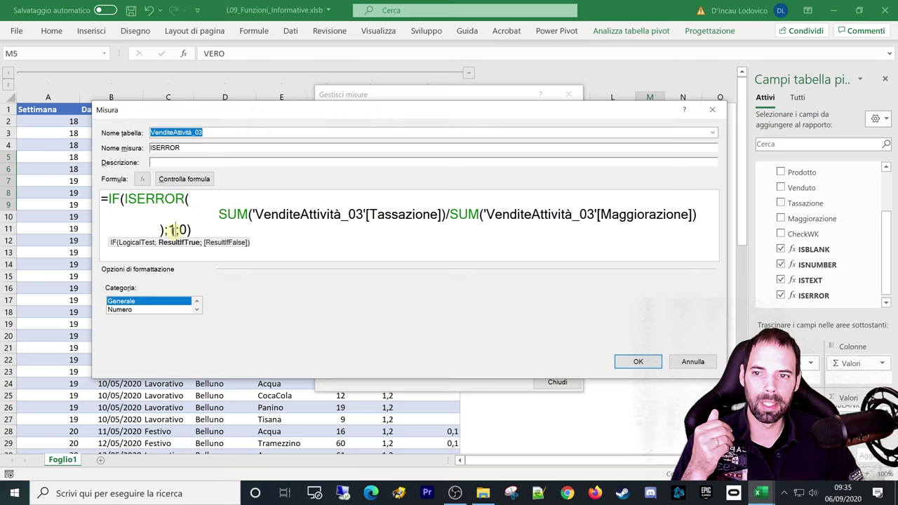
left_click(641, 363)
left_click(558, 383)
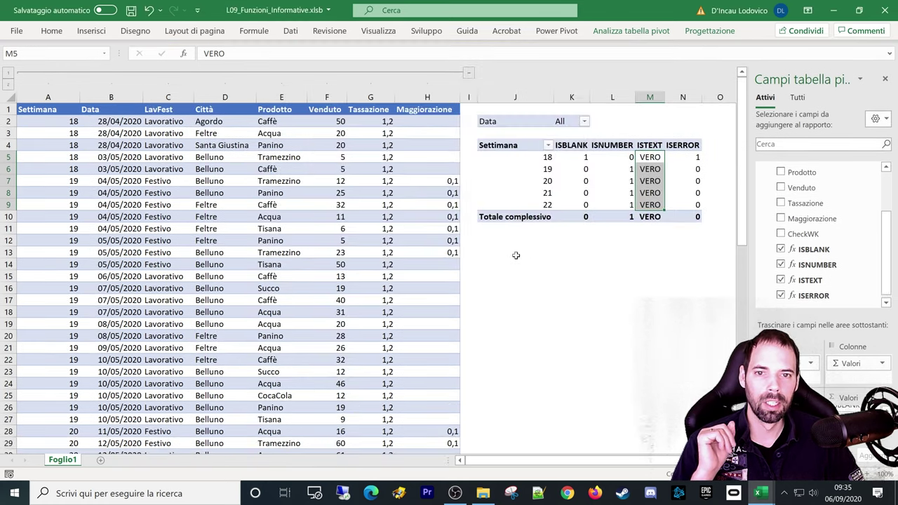
left_click(359, 144)
left_click(445, 143)
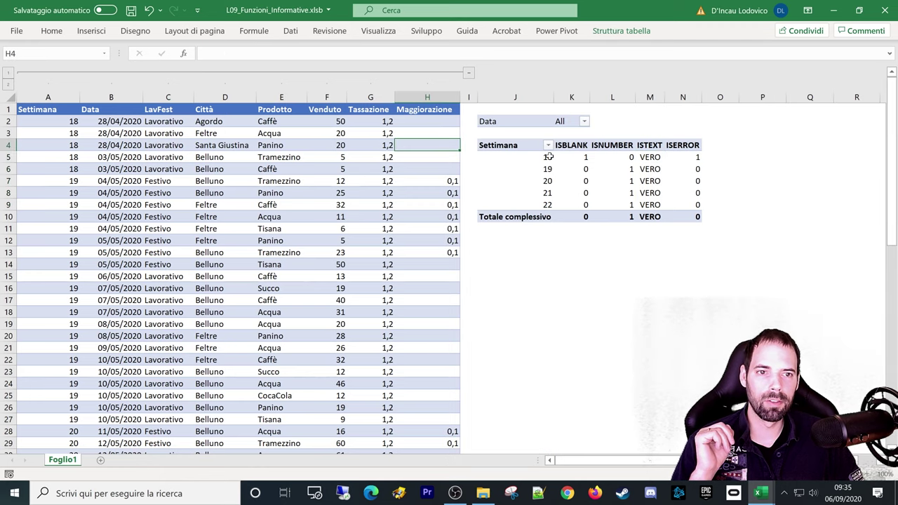
left_click(376, 124)
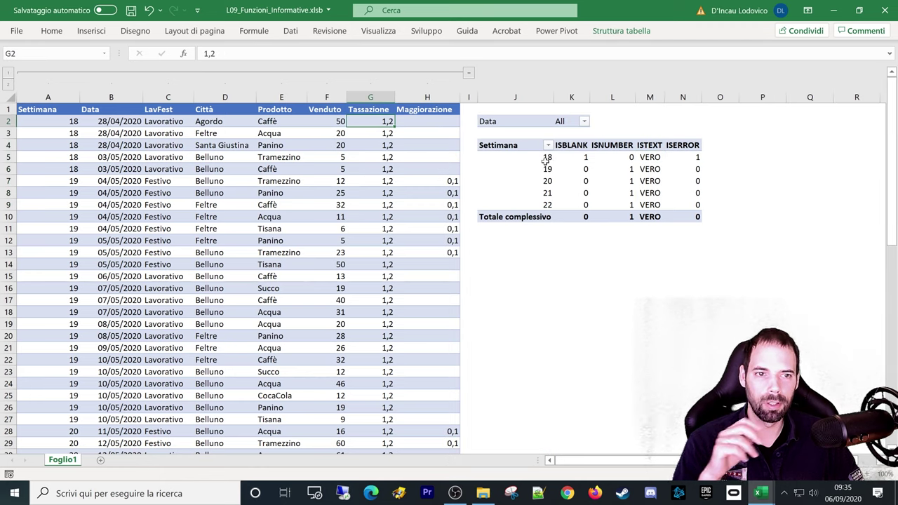
left_click(545, 158)
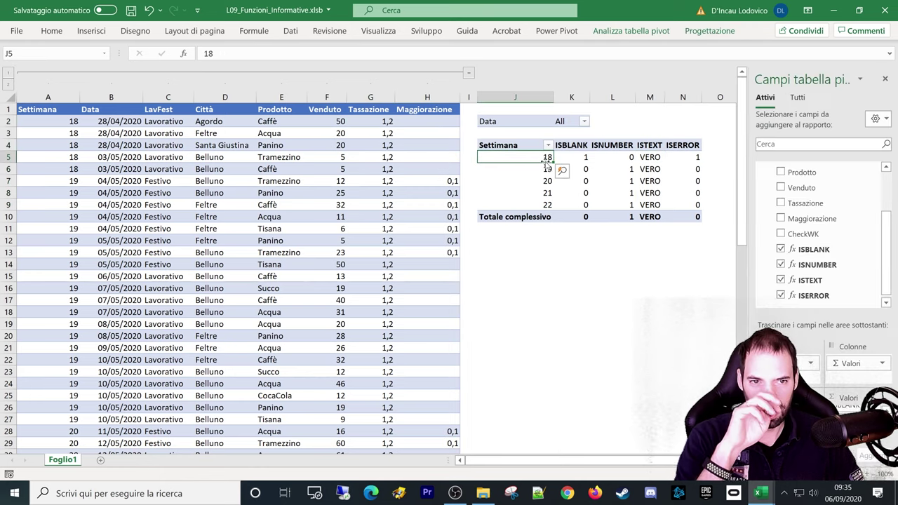
left_click(372, 124)
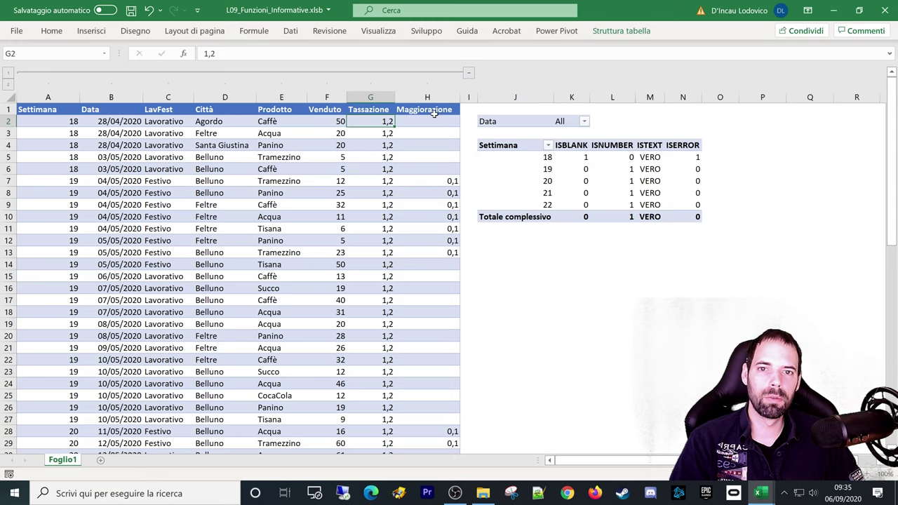
left_click(628, 169)
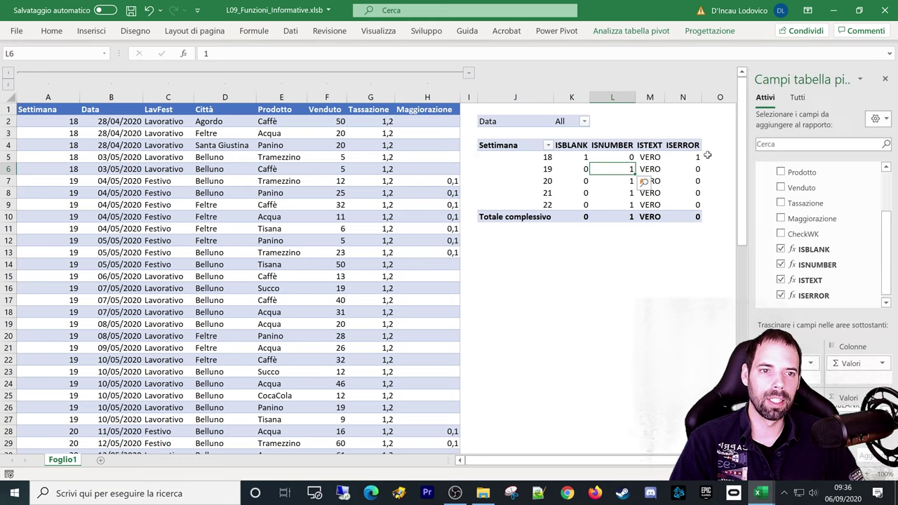
left_click(693, 157)
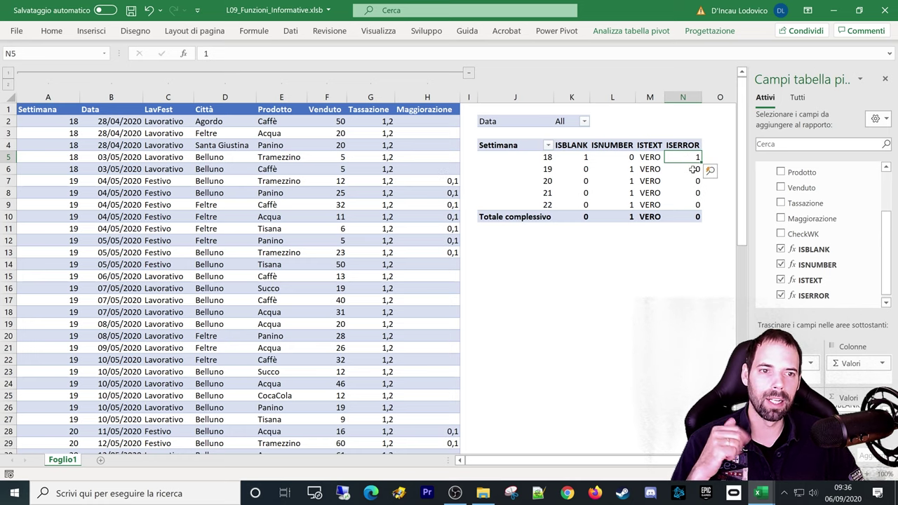
mouse_move(693, 170)
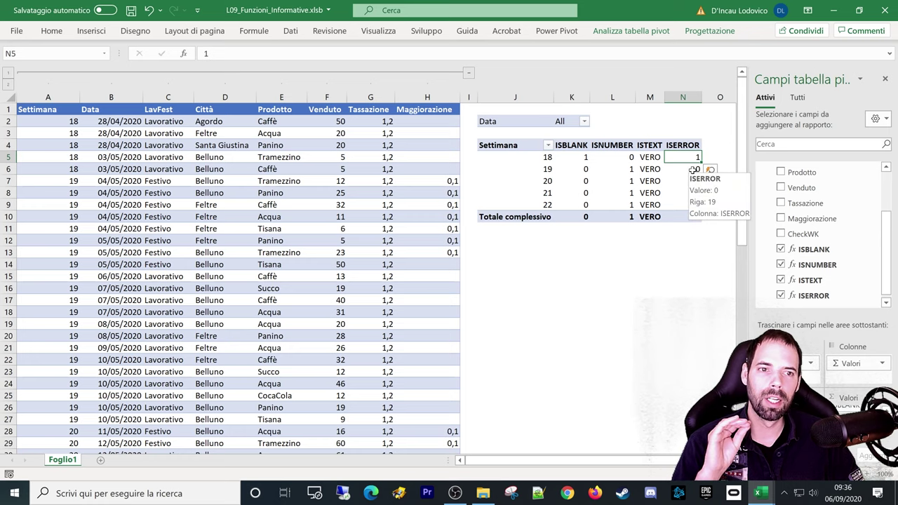
left_click(516, 172)
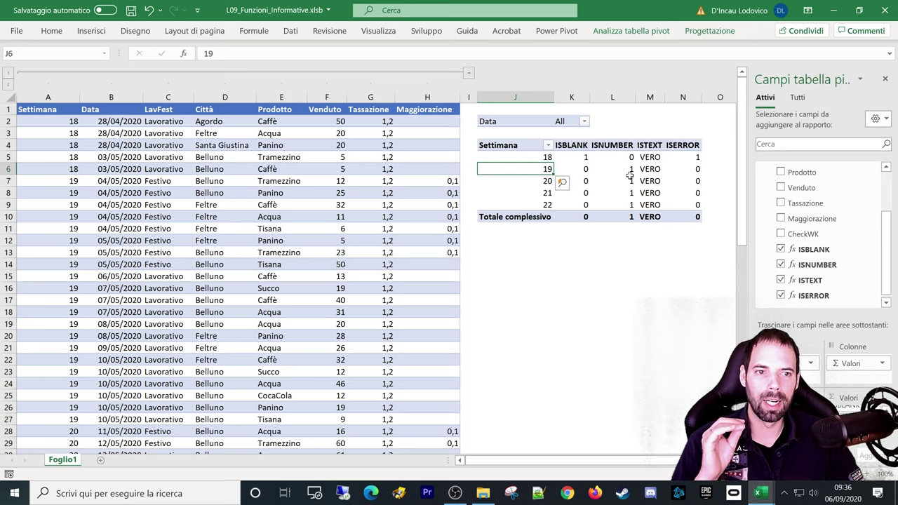
left_click_drag(426, 264, 427, 383)
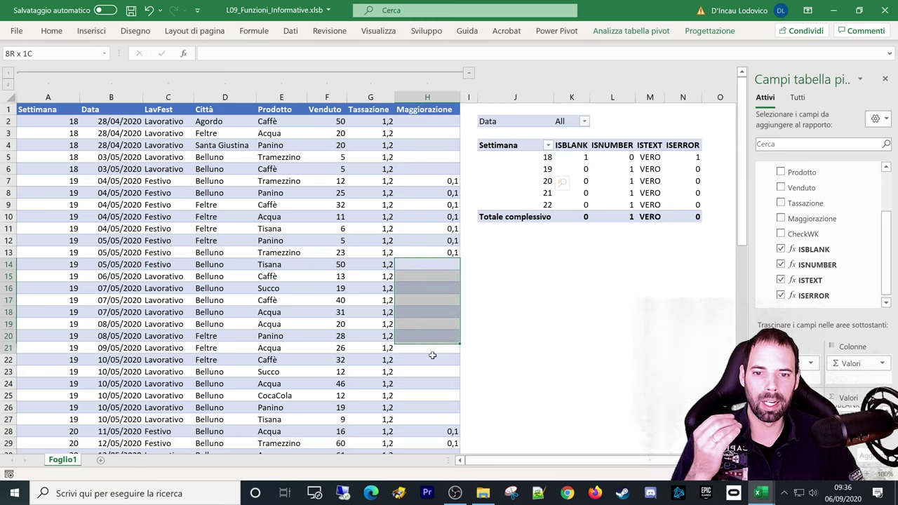
left_click(523, 169)
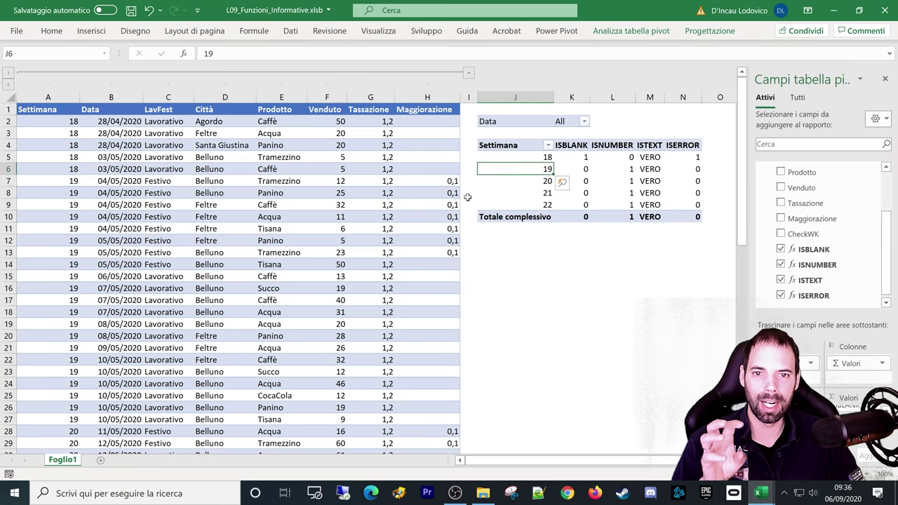
left_click_drag(443, 181, 444, 252)
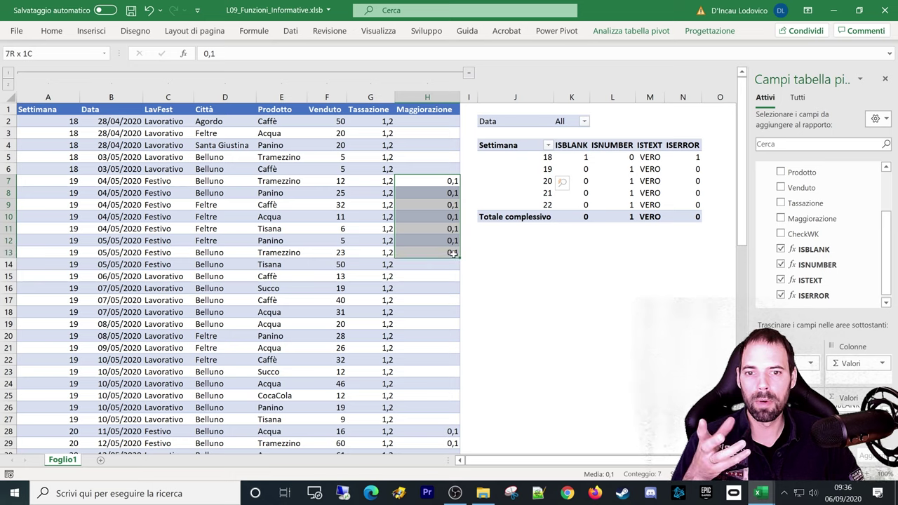
left_click(680, 168)
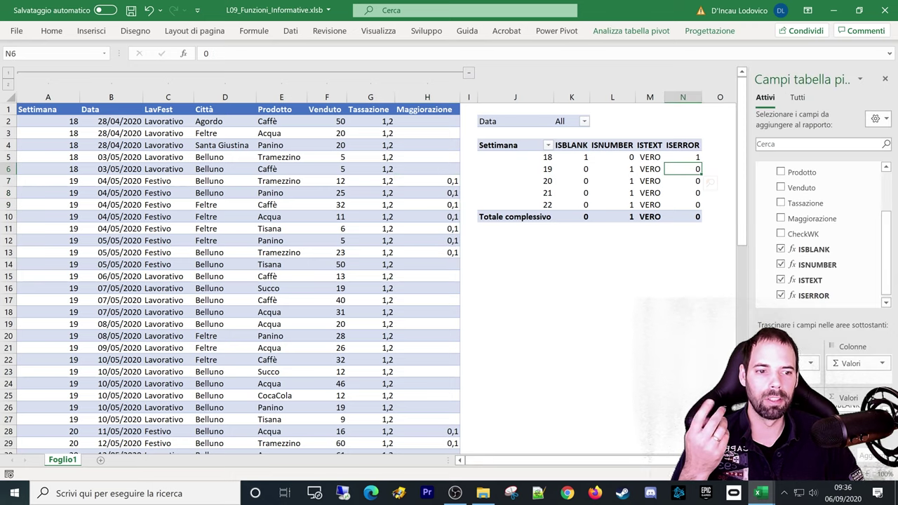
Step: Filter by Settimana, list Data in rows, and check per-date results such as 06/05/2020
mouse_move(807, 376)
left_mouse_down()
mouse_move(792, 362)
mouse_move(792, 397)
left_mouse_up()
left_click(695, 229)
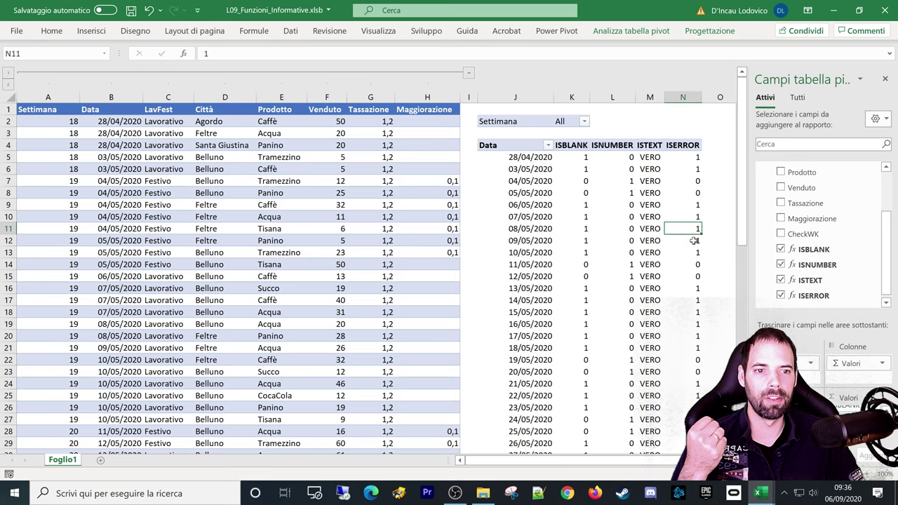
left_click(695, 288)
left_click(526, 204)
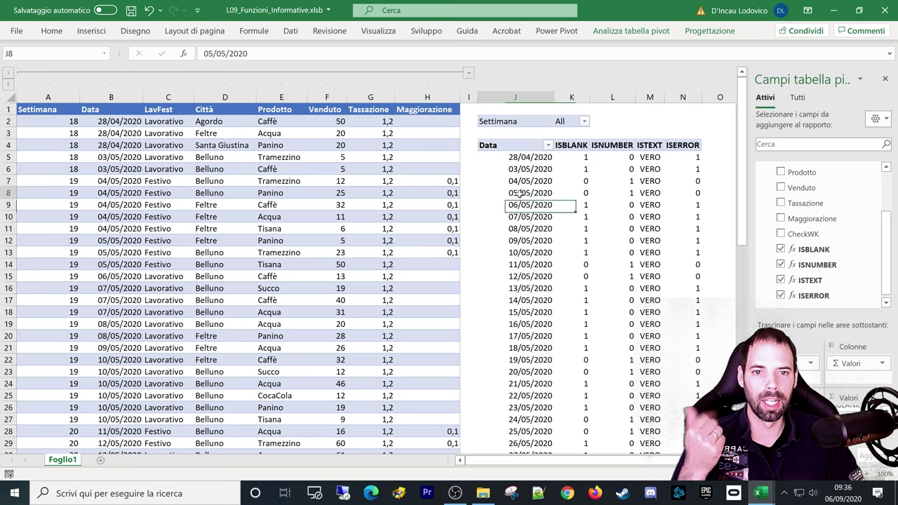
left_click(678, 225)
left_click(582, 204)
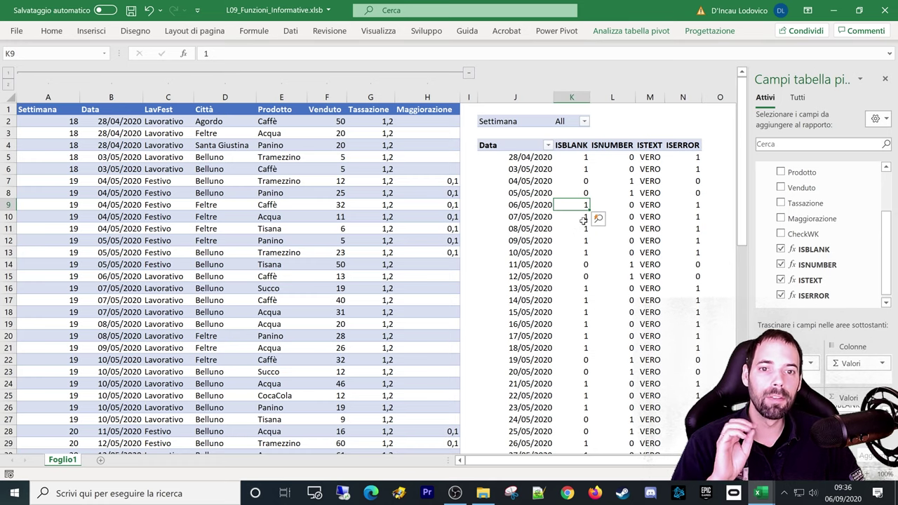
left_click(531, 204)
left_click(531, 199)
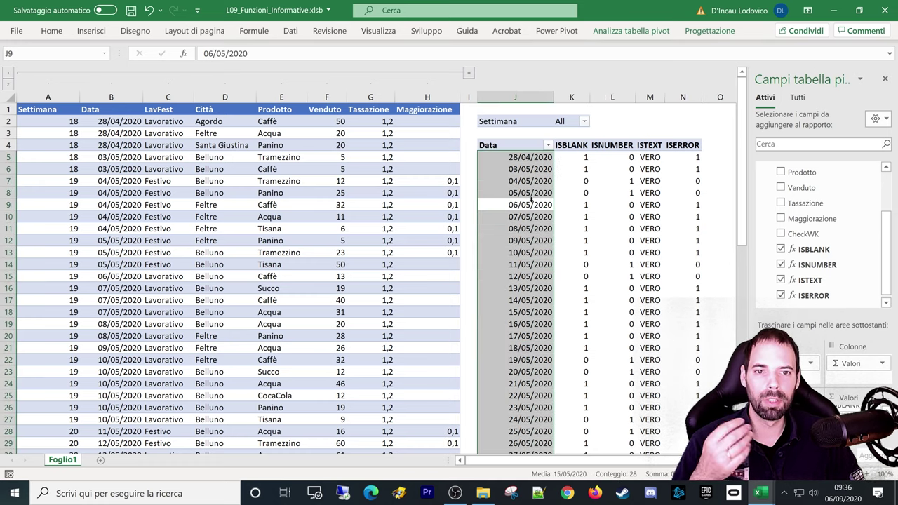
left_click(598, 217)
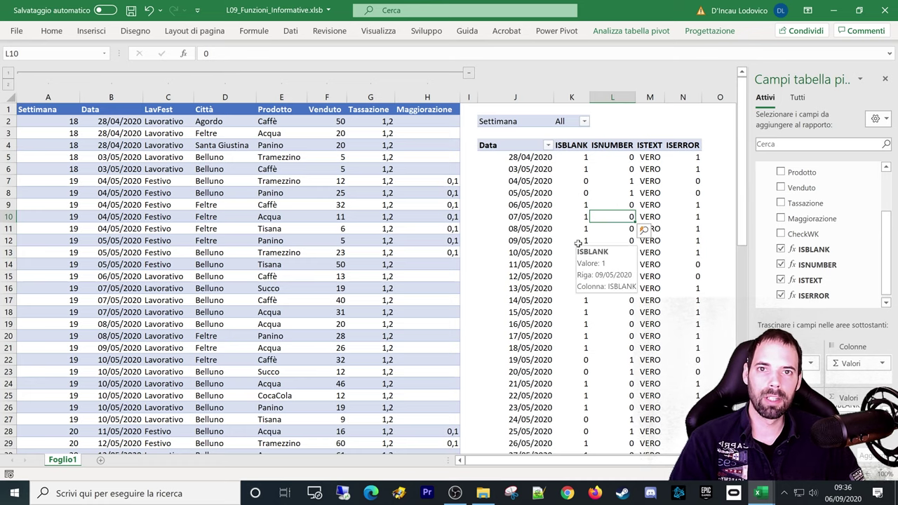
Step: Return to the Corsi_YouTube.xlsx outline and highlight lesson 10 on CONCATENATE, REPLACE, SEARCH, UPPER, FIXED
mouse_move(757, 493)
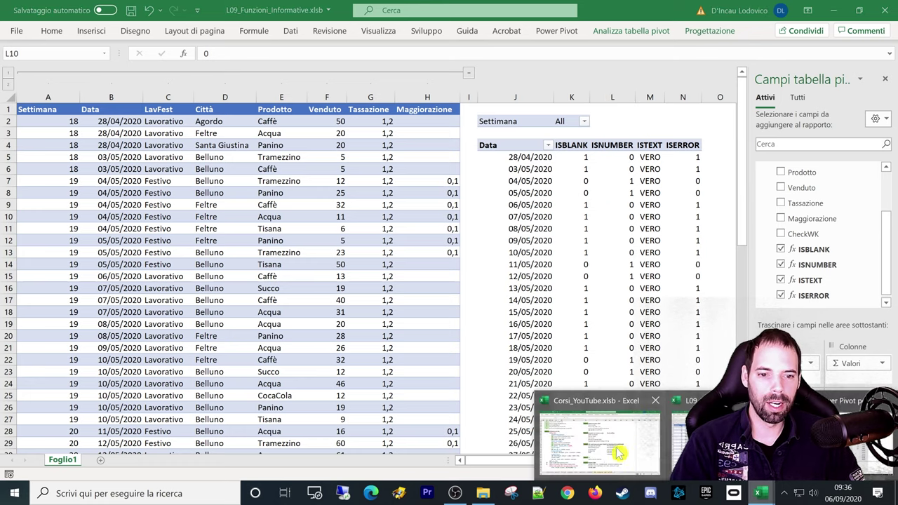
left_click(599, 434)
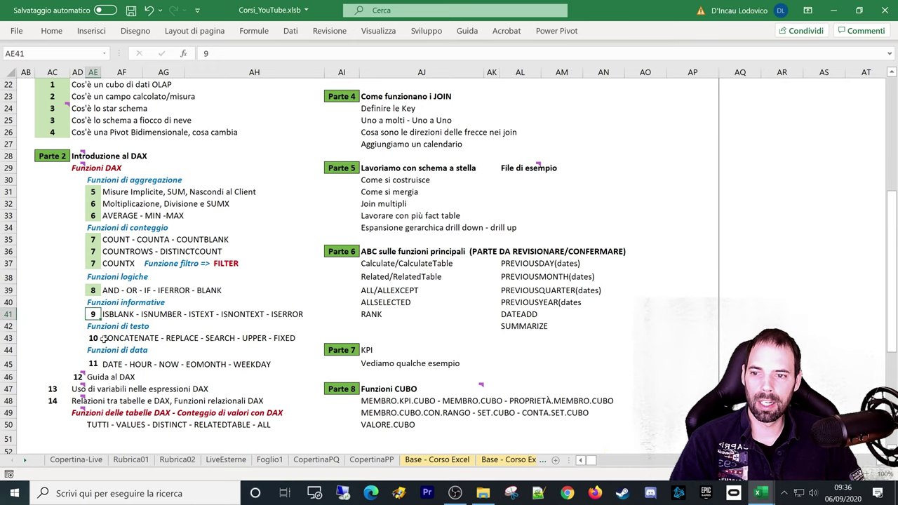
left_click_drag(104, 338, 250, 340)
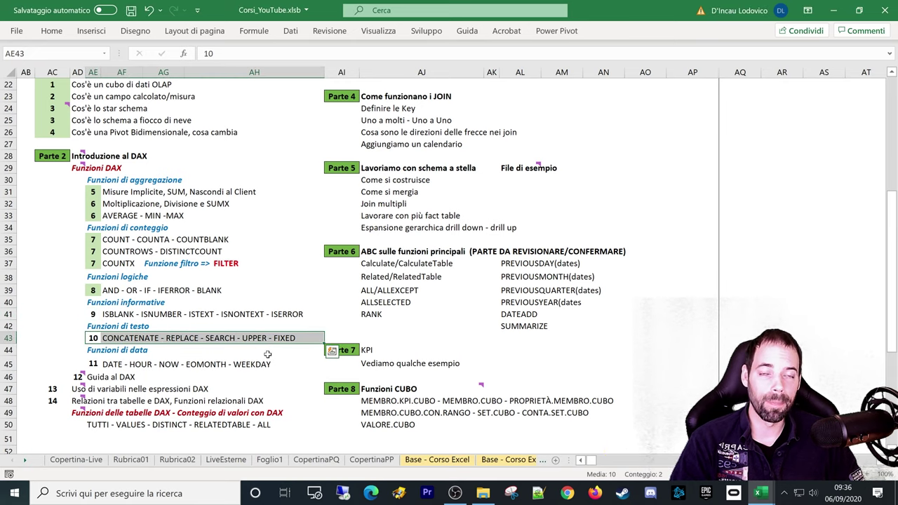